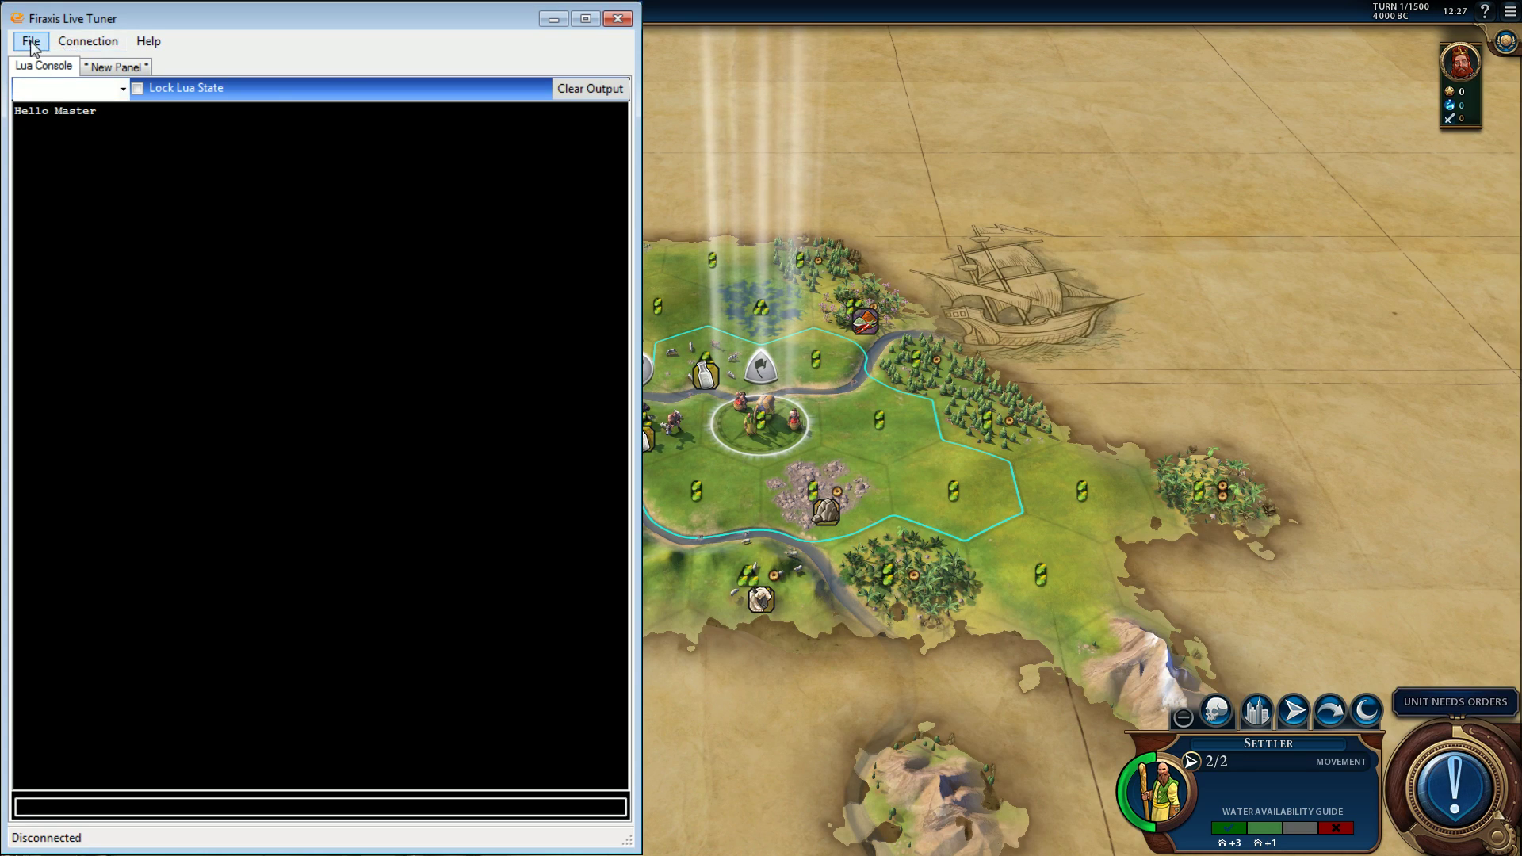
# Connect the Live Tuner to the running Civilization VI game on port 4318.
pyautogui.click(84, 44)
pyautogui.click(99, 62)
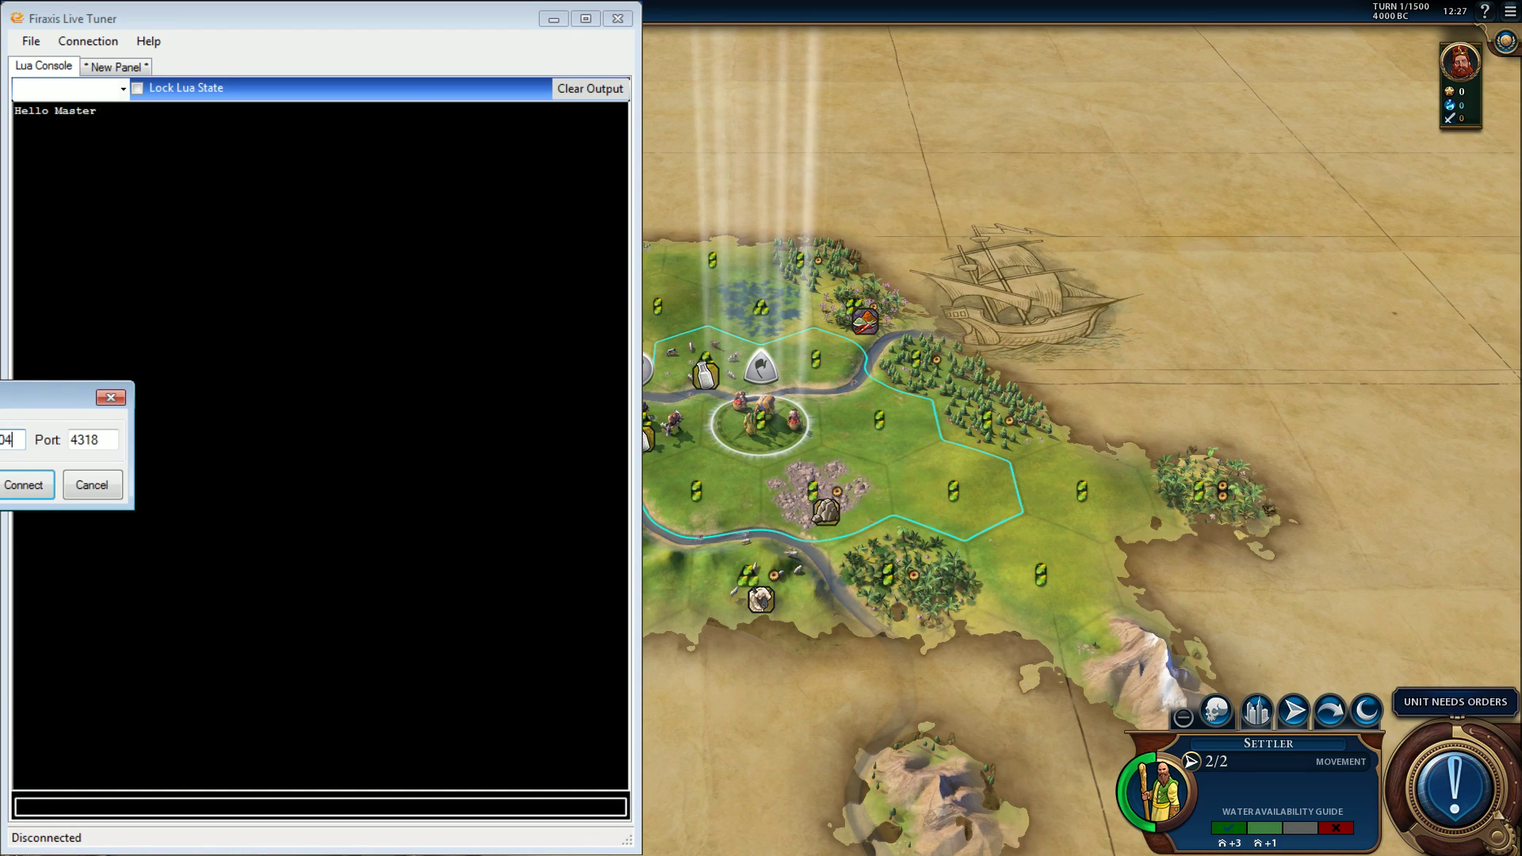
pyautogui.click(30, 485)
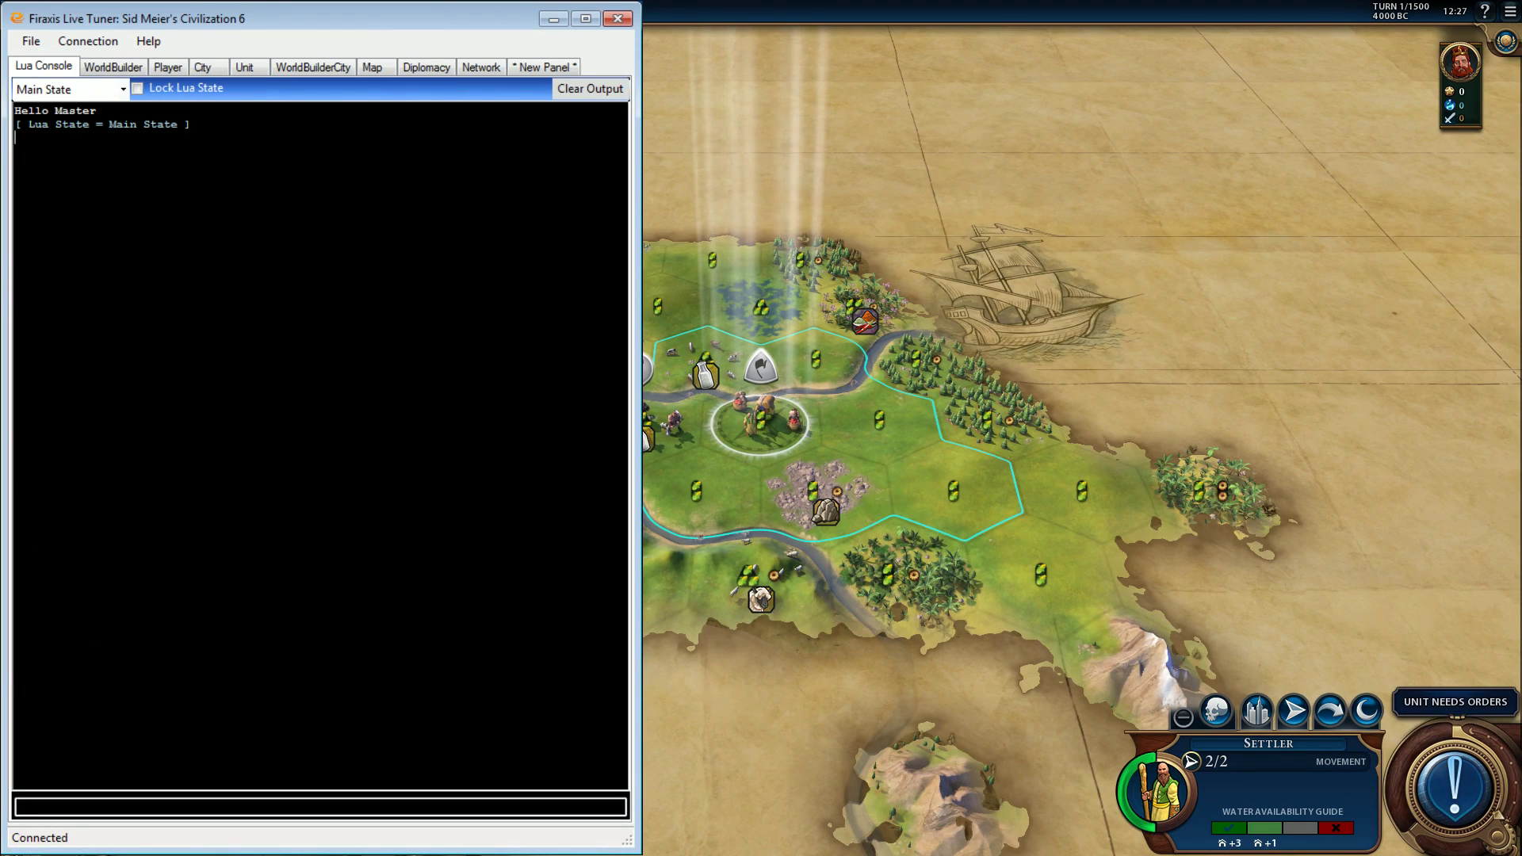
# Look in the Firaxis Live Tuner folder of the Documents library for panel files, then cancel opening a panel.
pyautogui.click(30, 41)
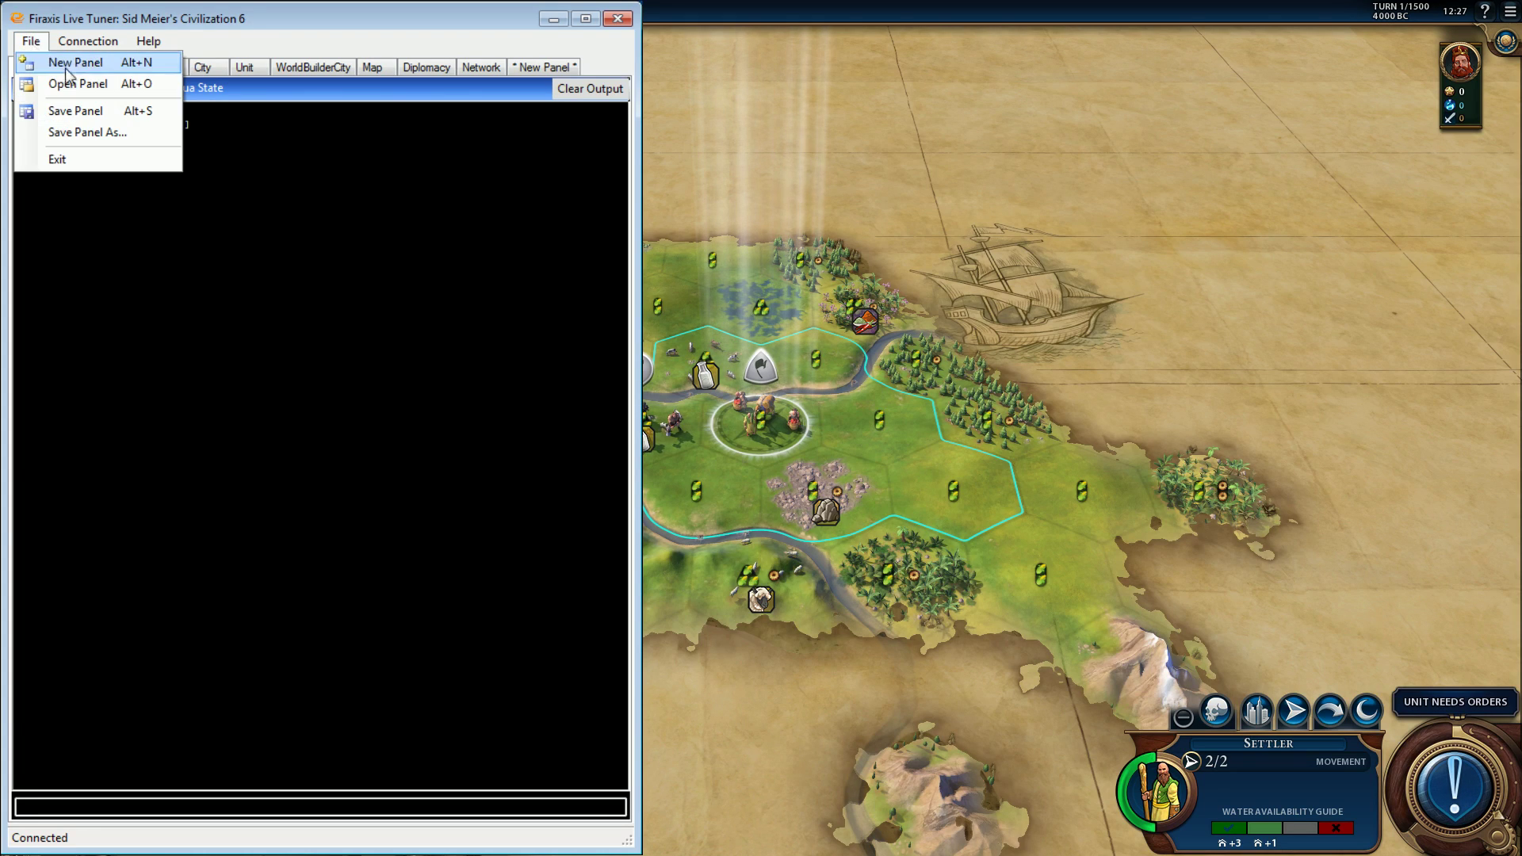
pyautogui.click(148, 83)
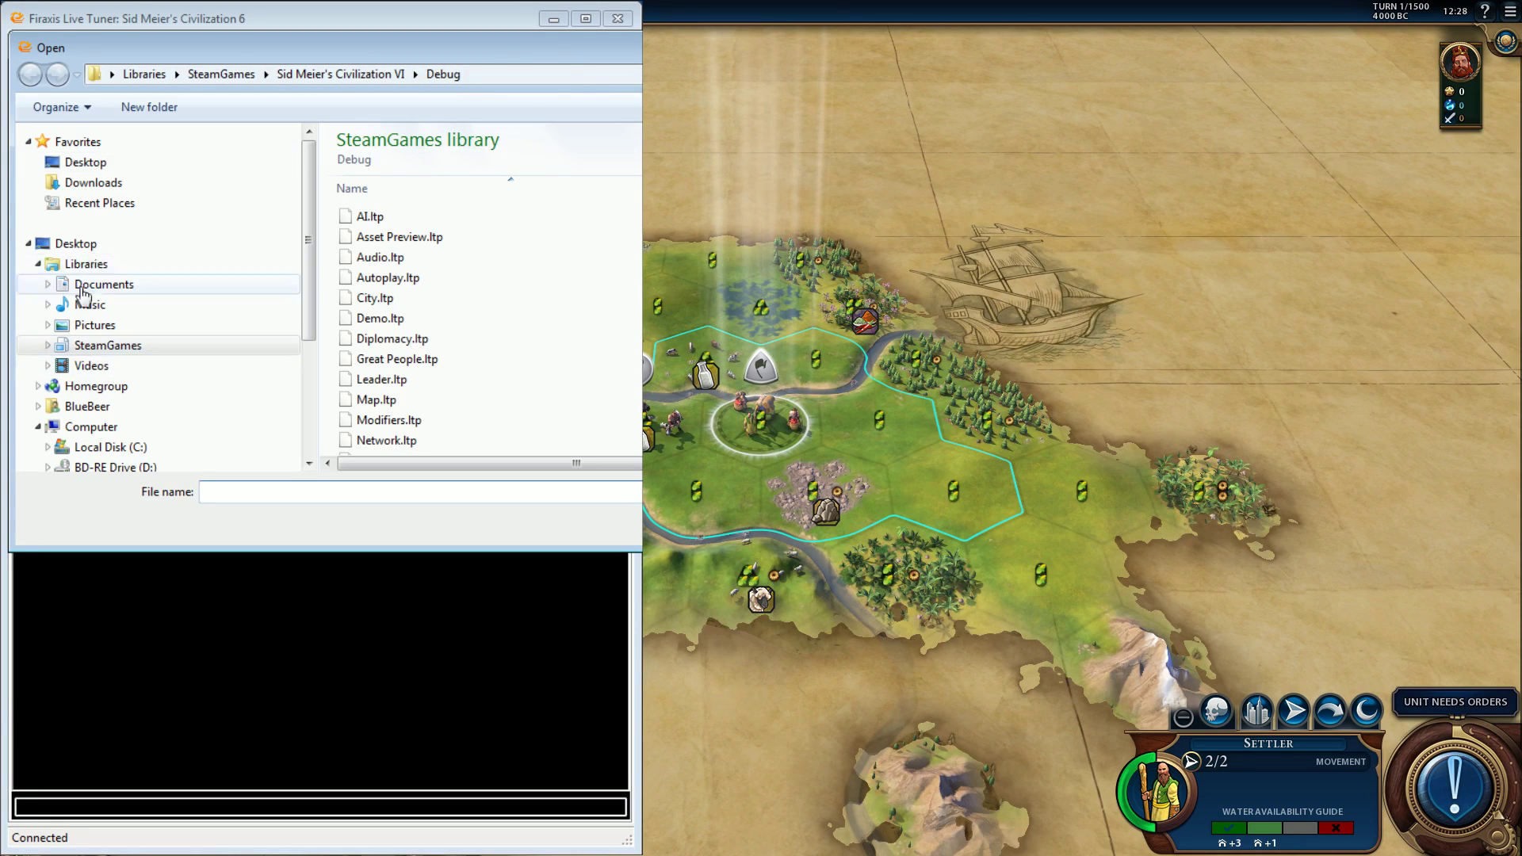
pyautogui.click(109, 288)
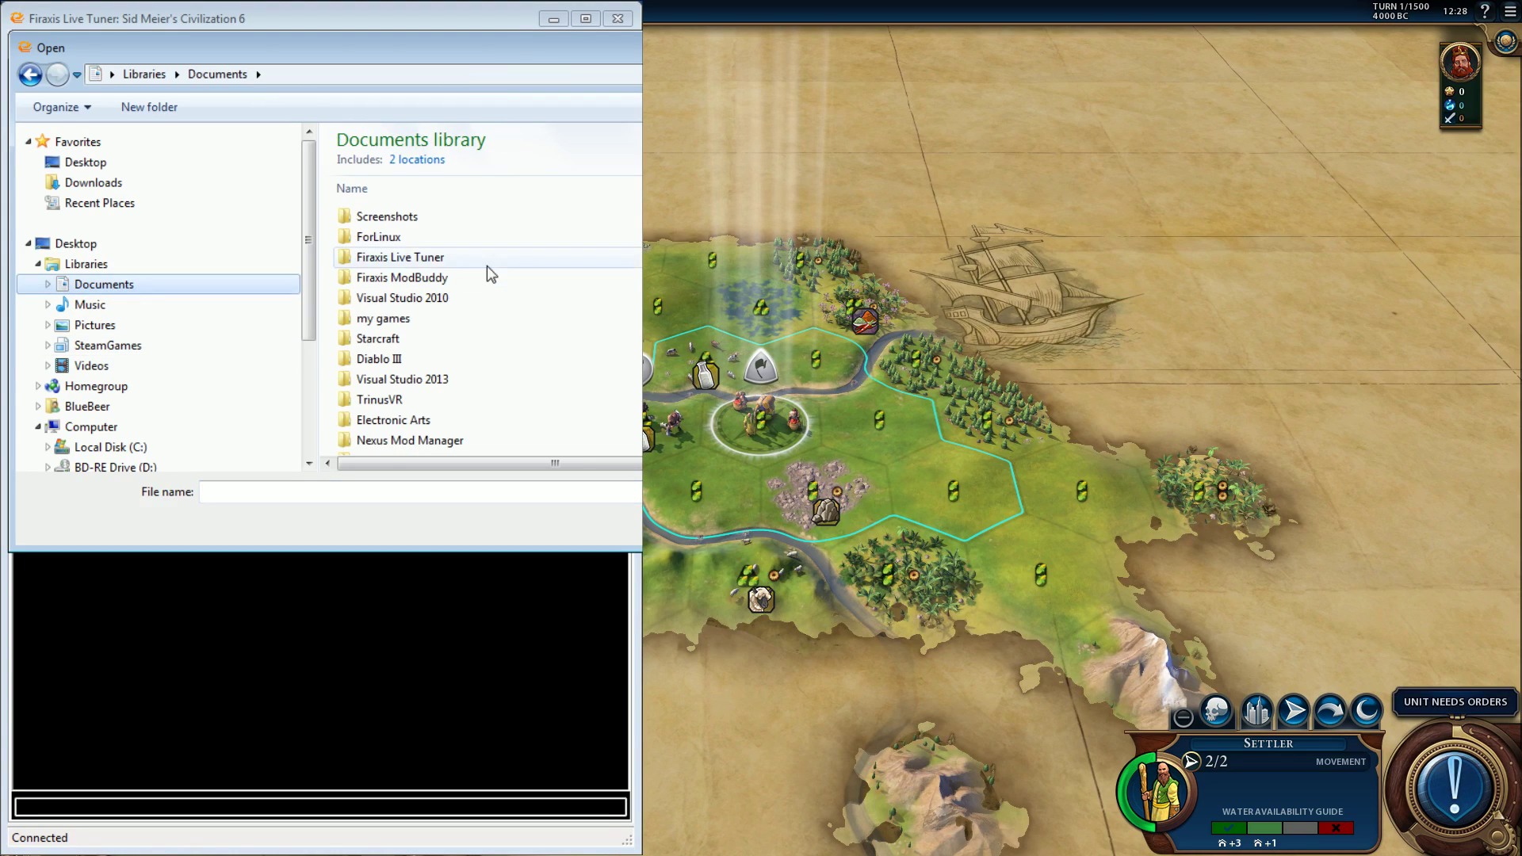
pyautogui.click(366, 261)
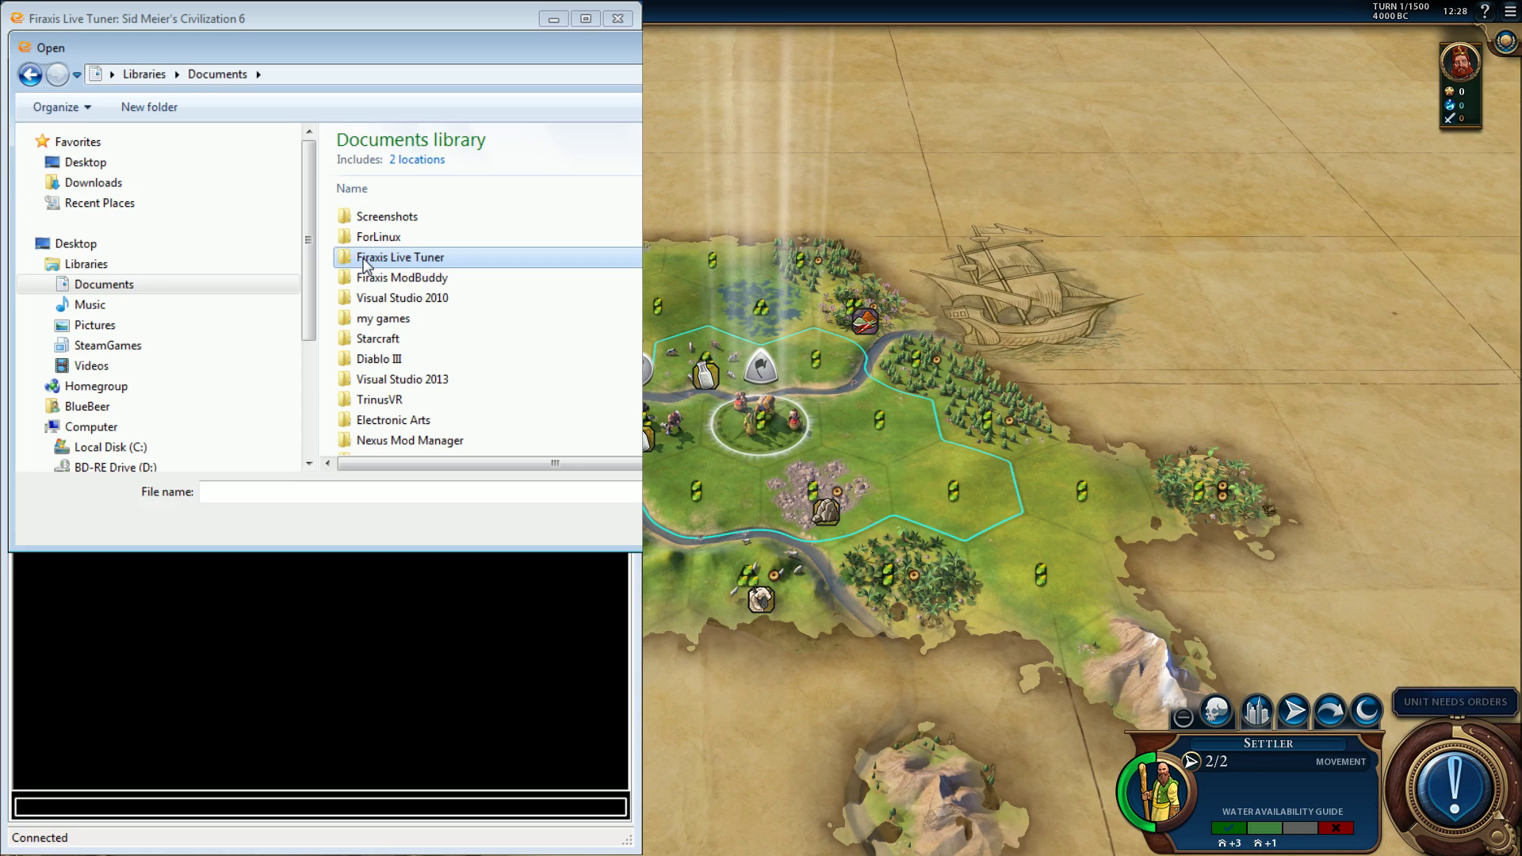
pyautogui.doubleClick(366, 263)
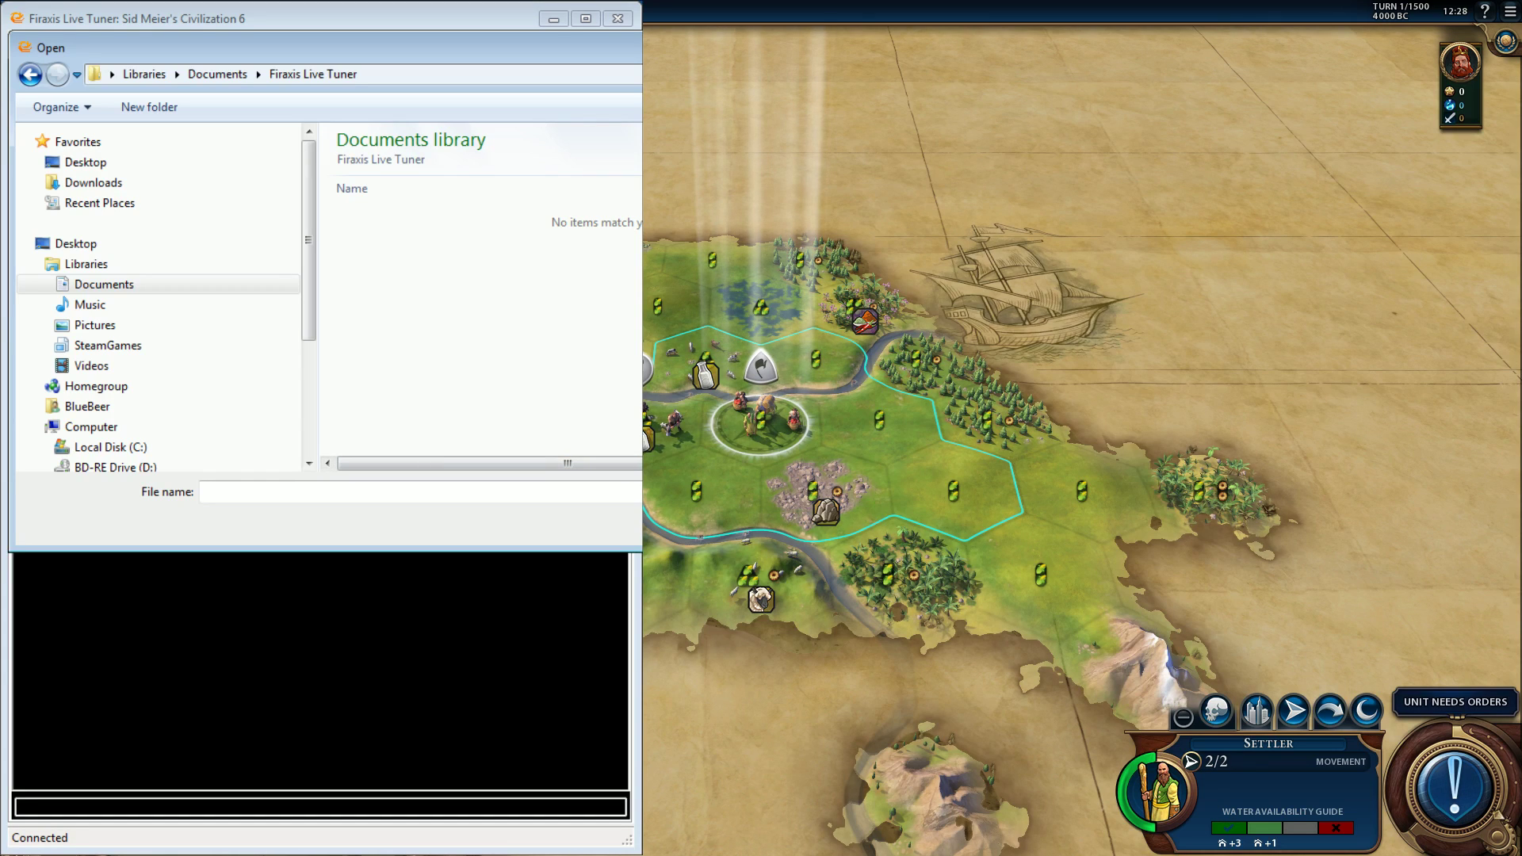
pyautogui.press('Escape')
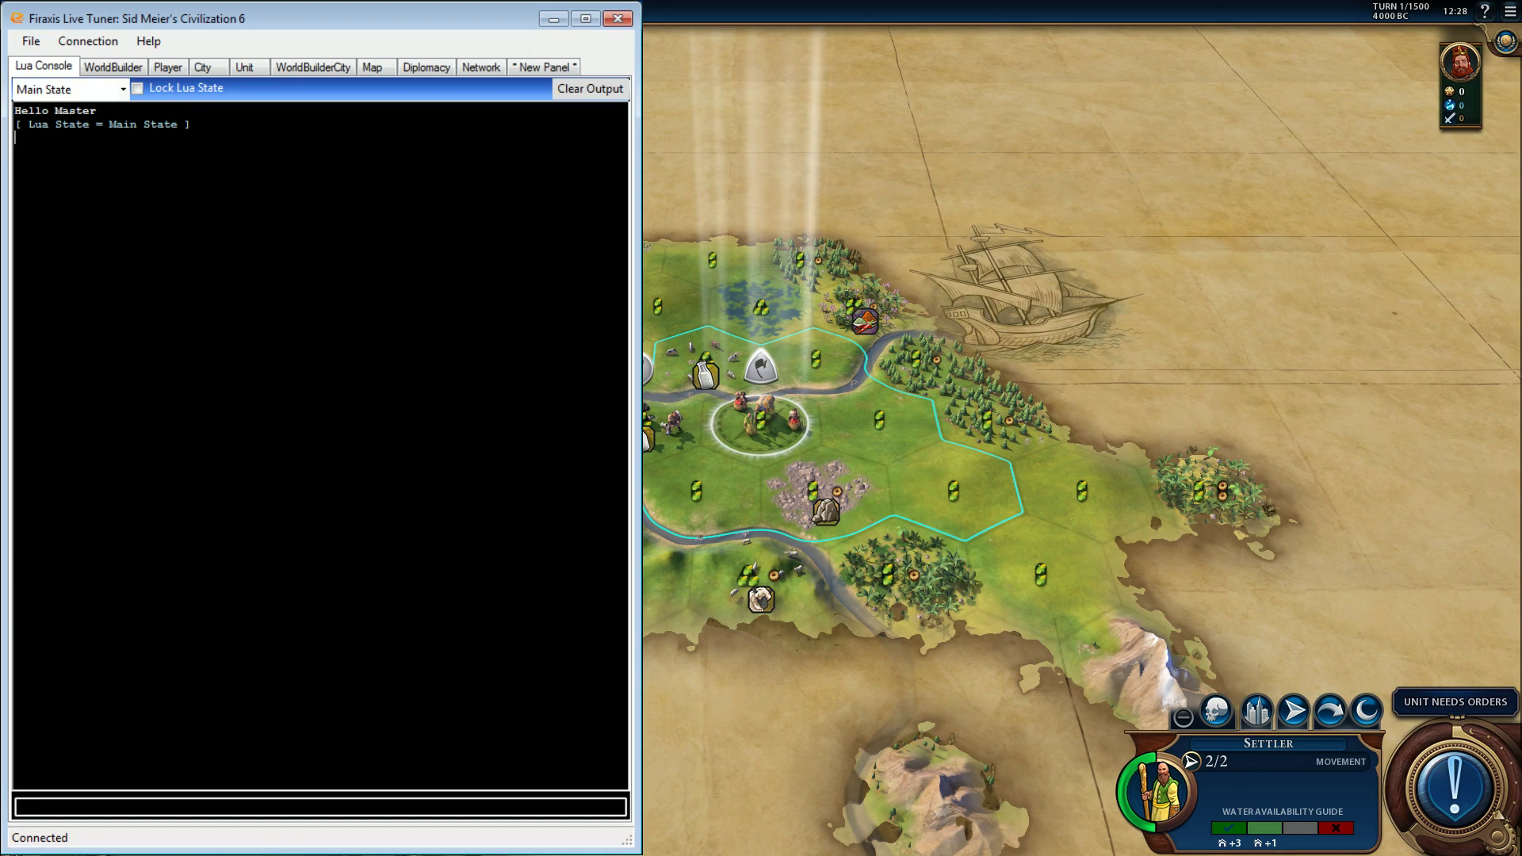
# Restart the Live Tuner and enlarge its window to the full screen height beside the game map.
pyautogui.moveTo(289, 402); pyautogui.dragTo(233, 374)
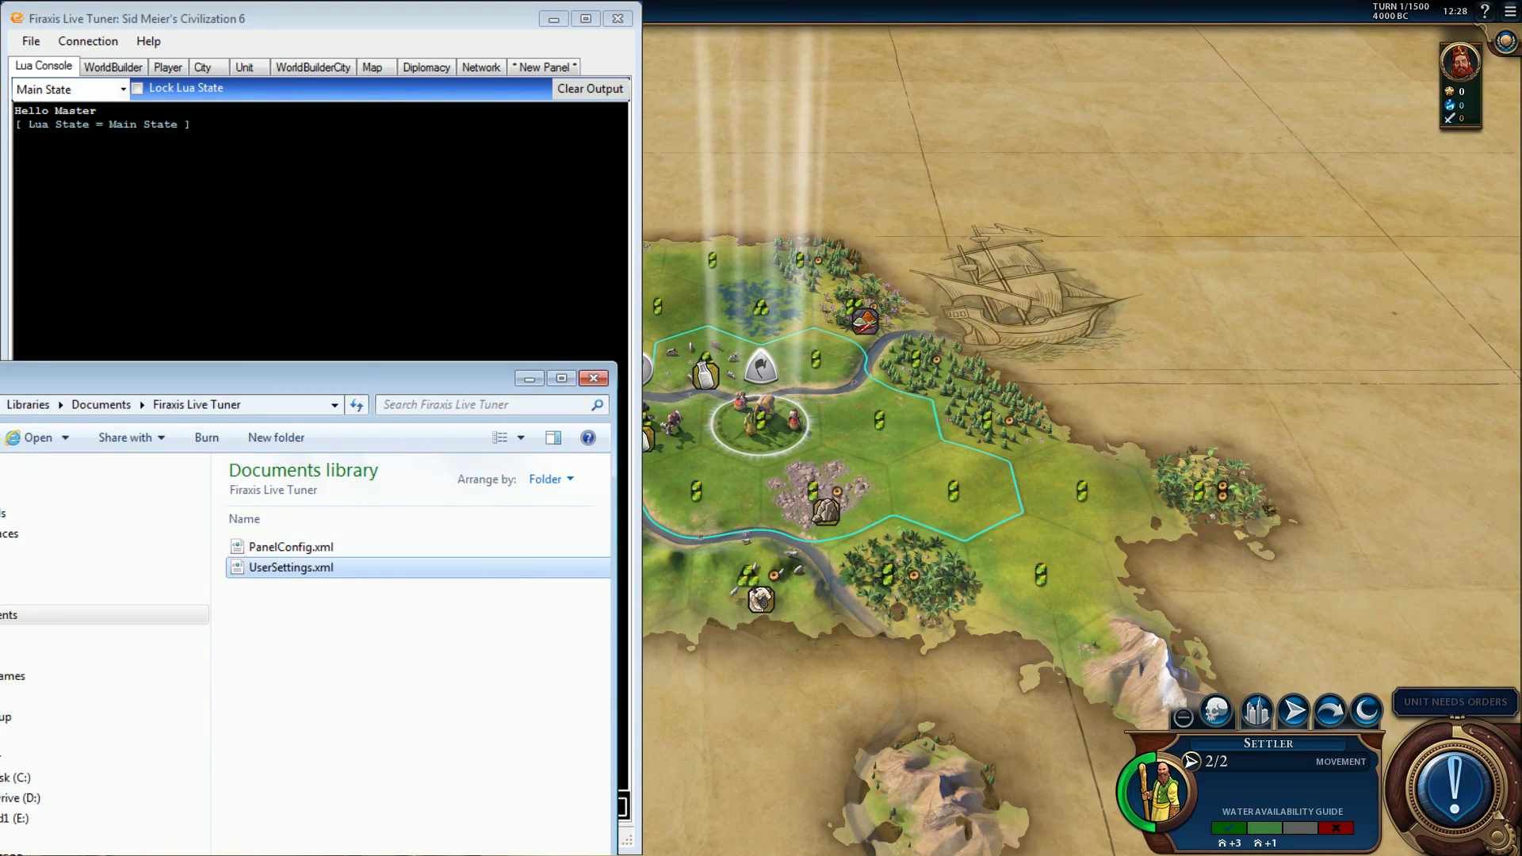
pyautogui.click(619, 19)
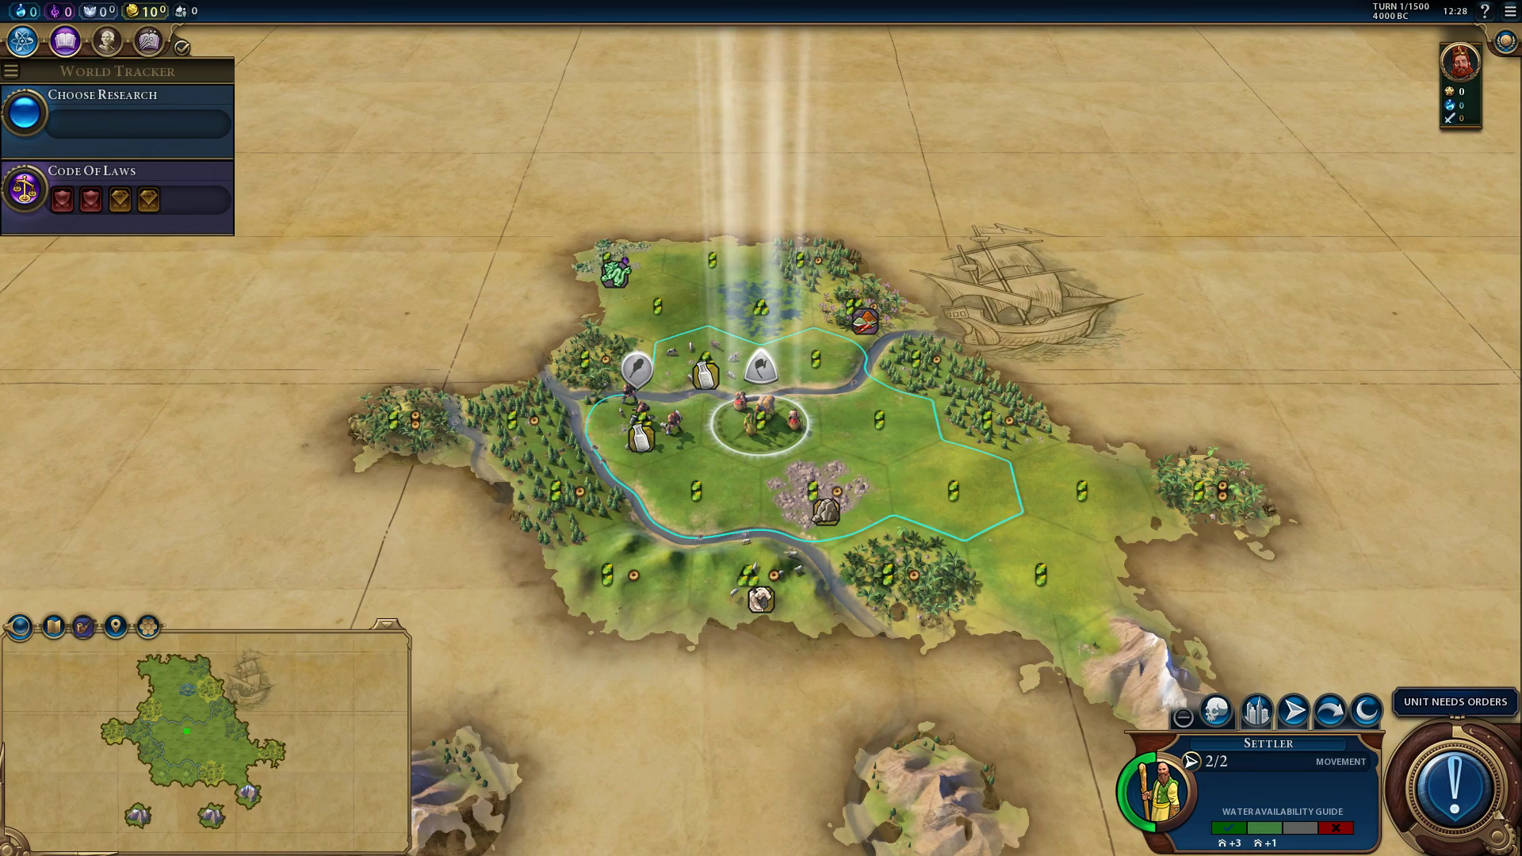
pyautogui.hotkey('alt', 'Tab')
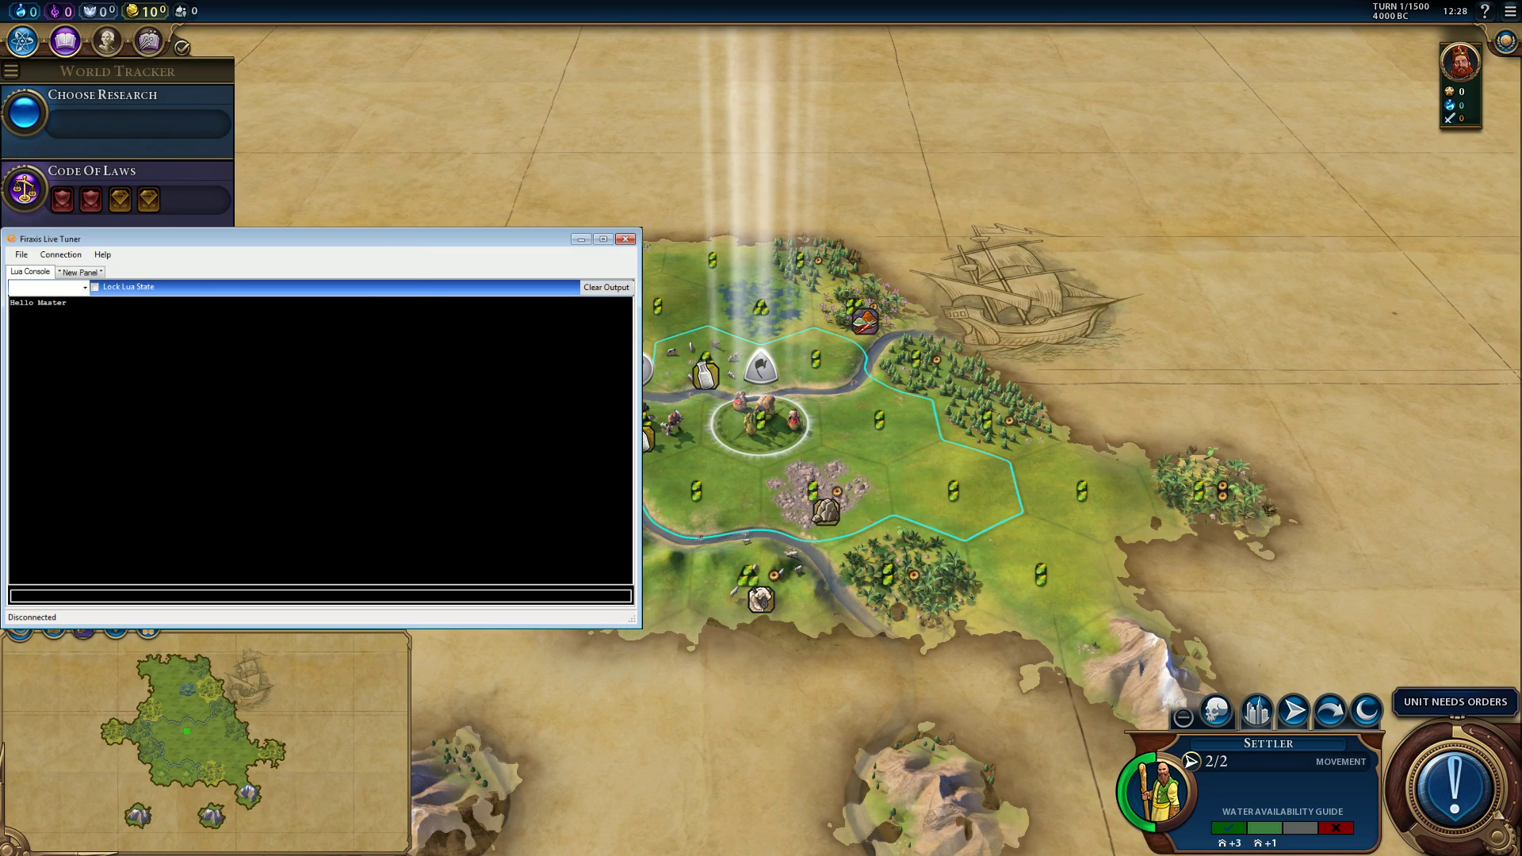
pyautogui.moveTo(634, 623); pyautogui.dragTo(628, 848)
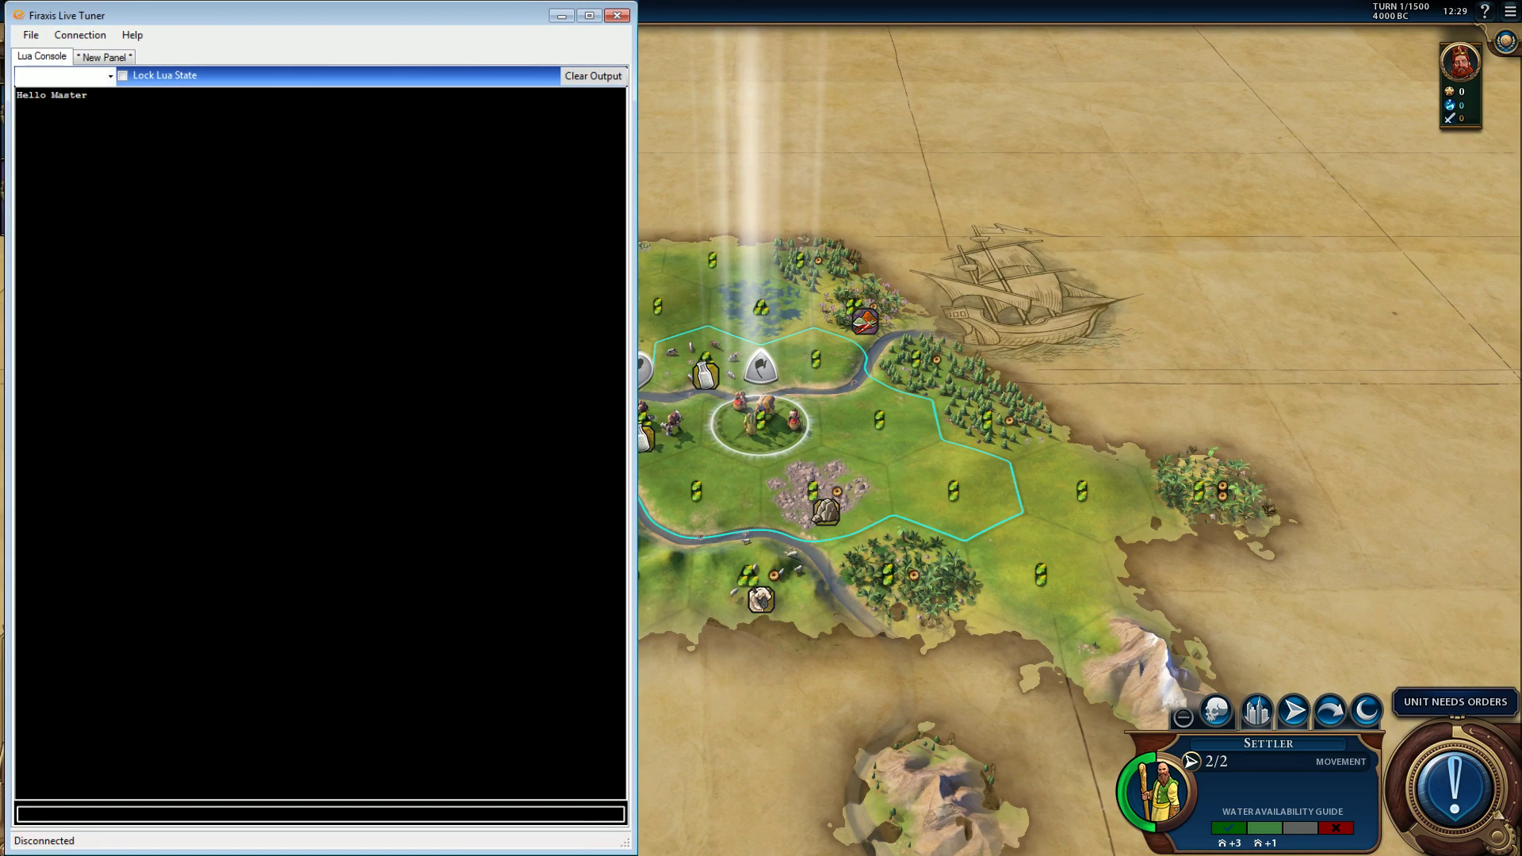
# Connect the restarted Live Tuner to the game at IP address 192.168.2.104 on port 4318.
pyautogui.click(79, 35)
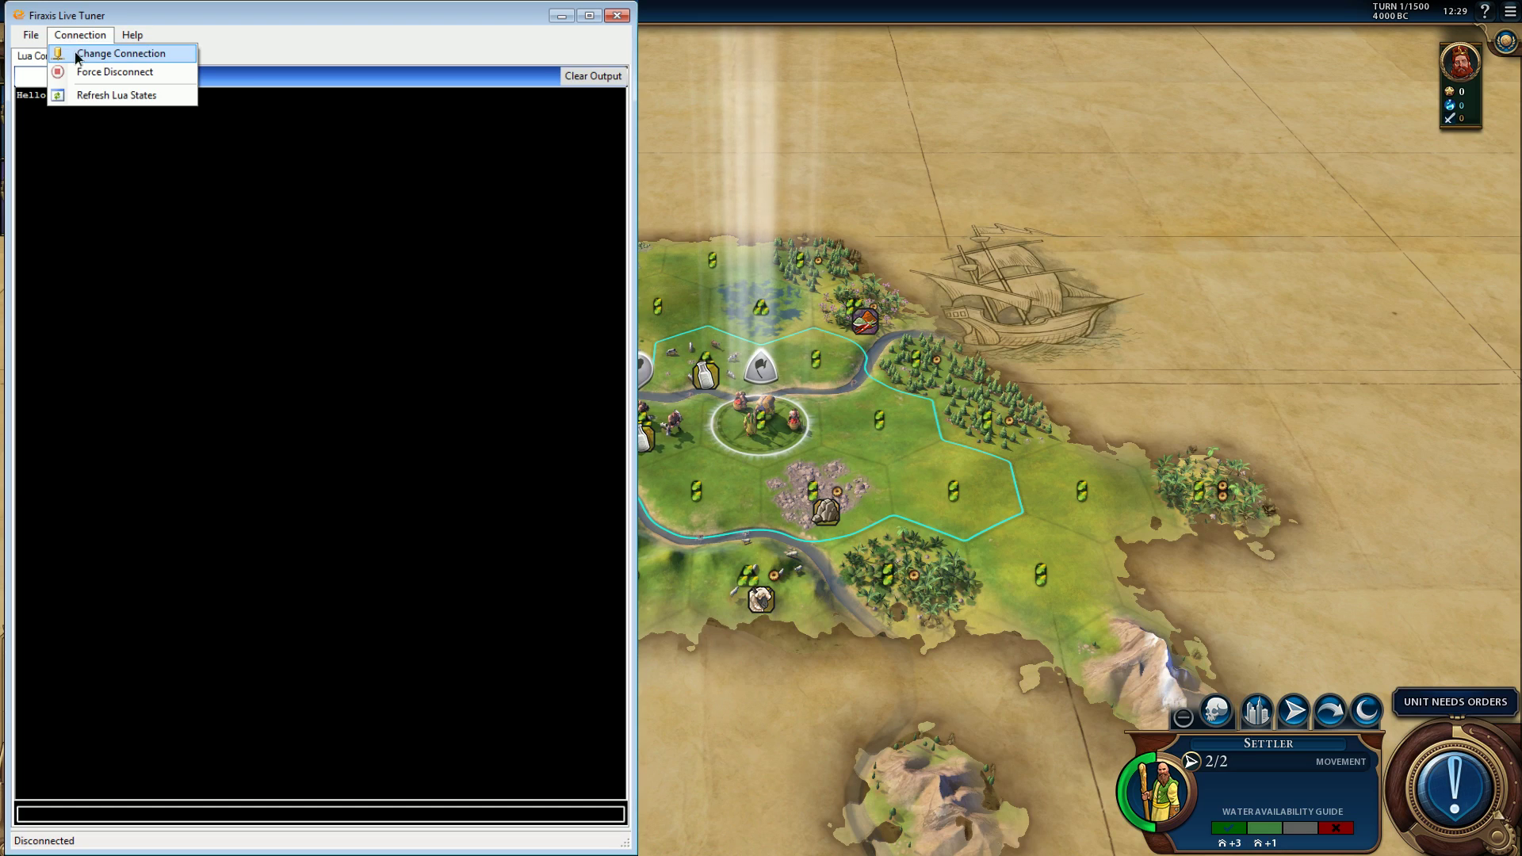
pyautogui.click(111, 53)
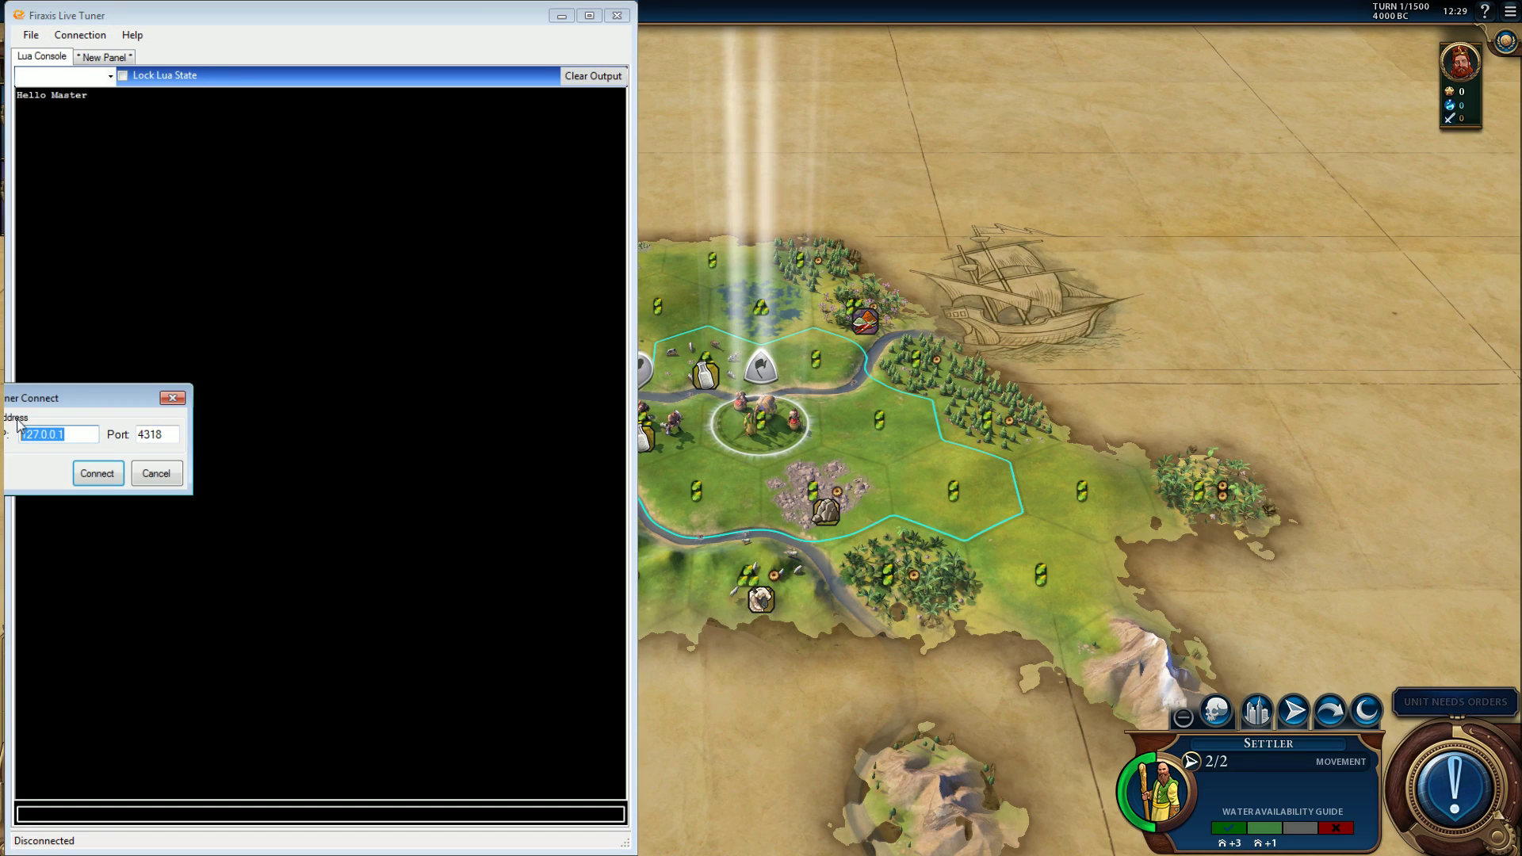
pyautogui.press('BackSpace')
pyautogui.write('192.168.2.104')
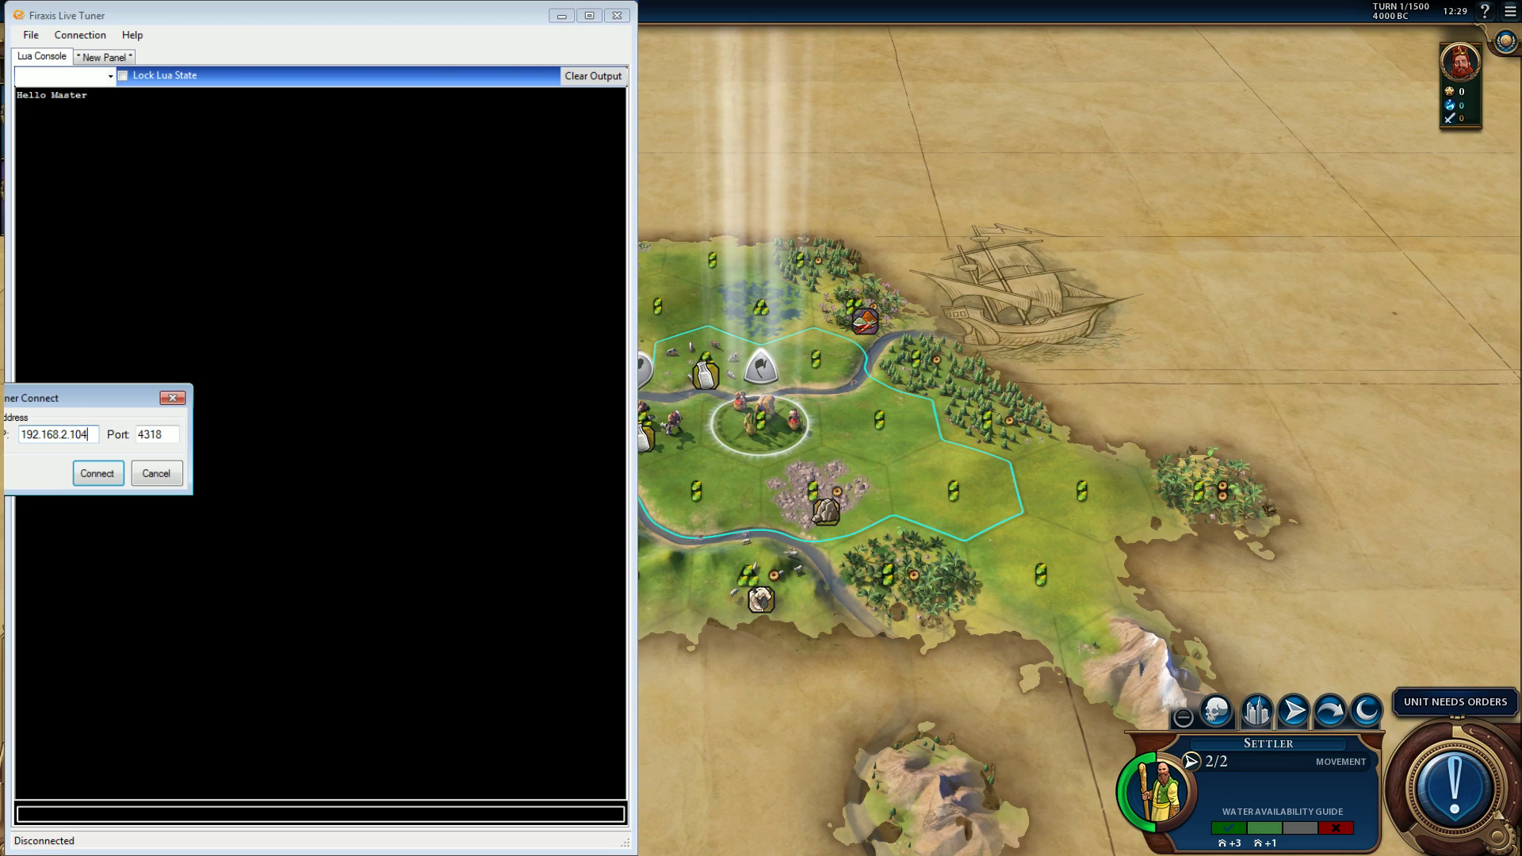
pyautogui.press('Return')
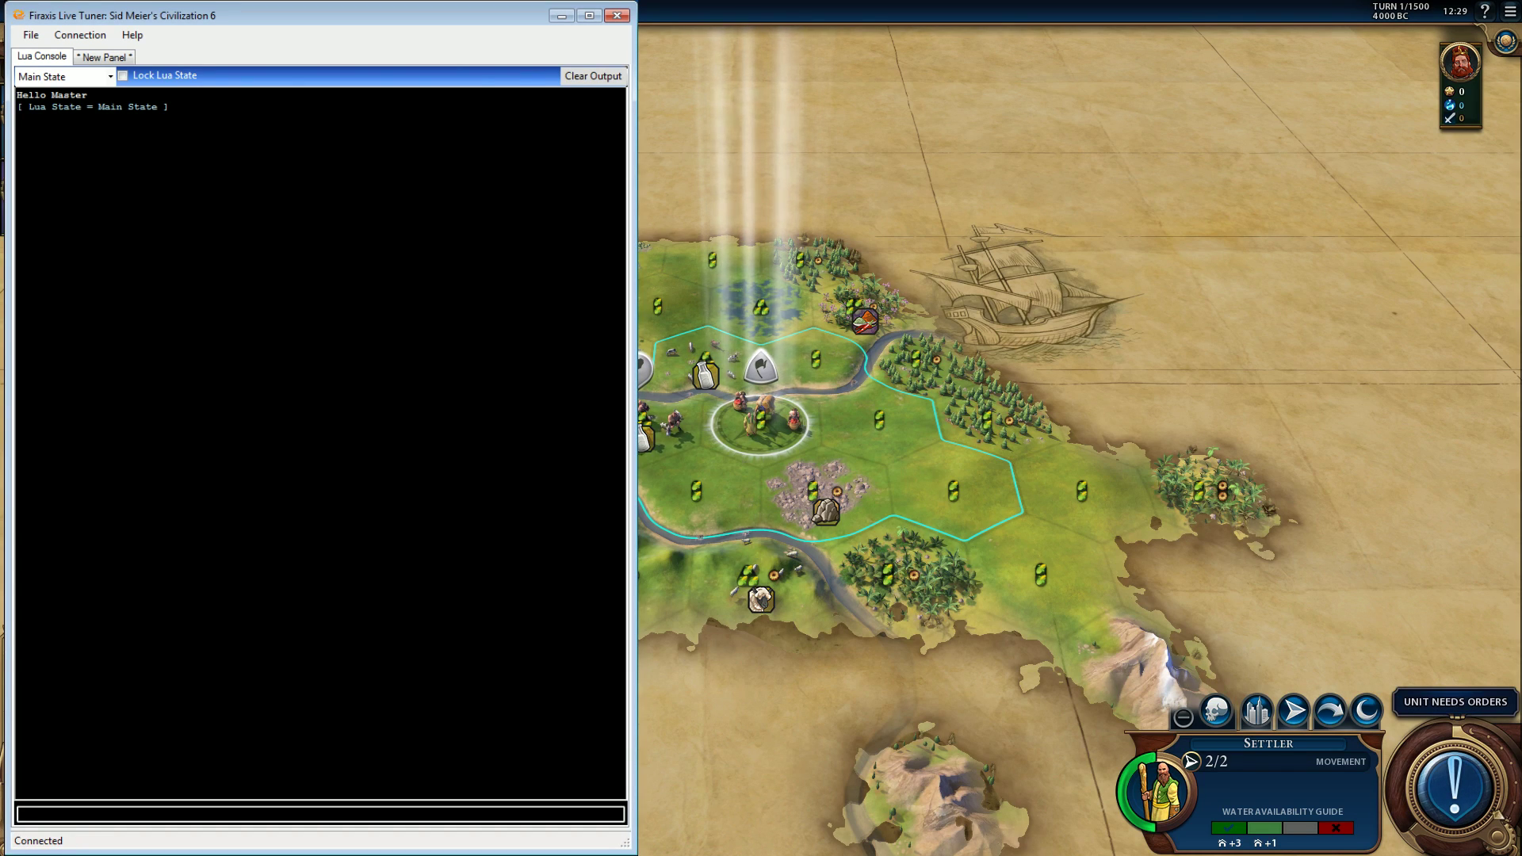
# Open the WorldBuilder.ltp panel from the Sid Meier's Civilization VI Debug folder.
pyautogui.click(30, 34)
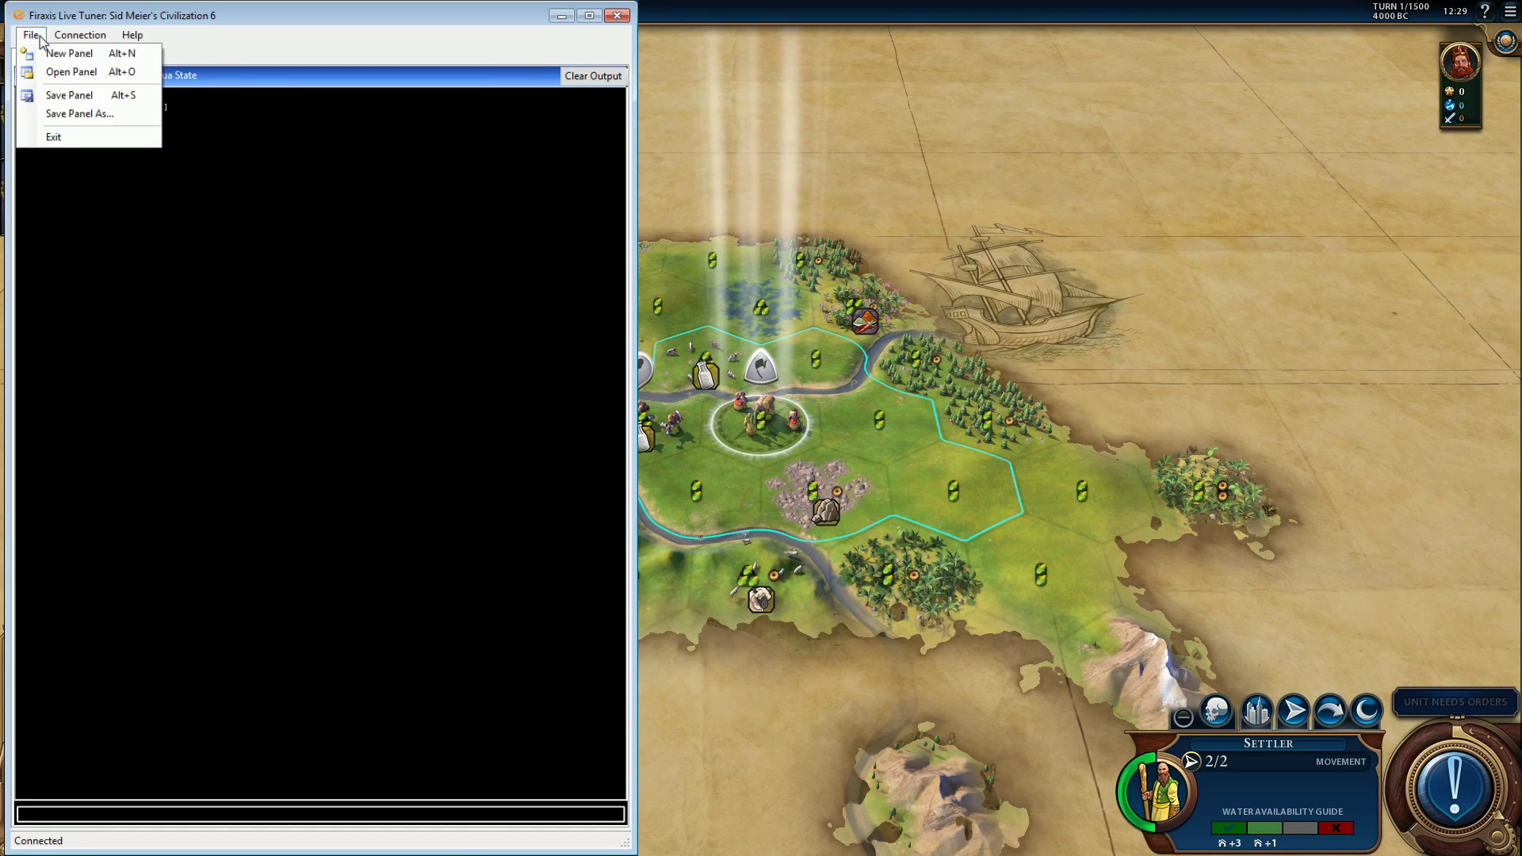
pyautogui.click(76, 71)
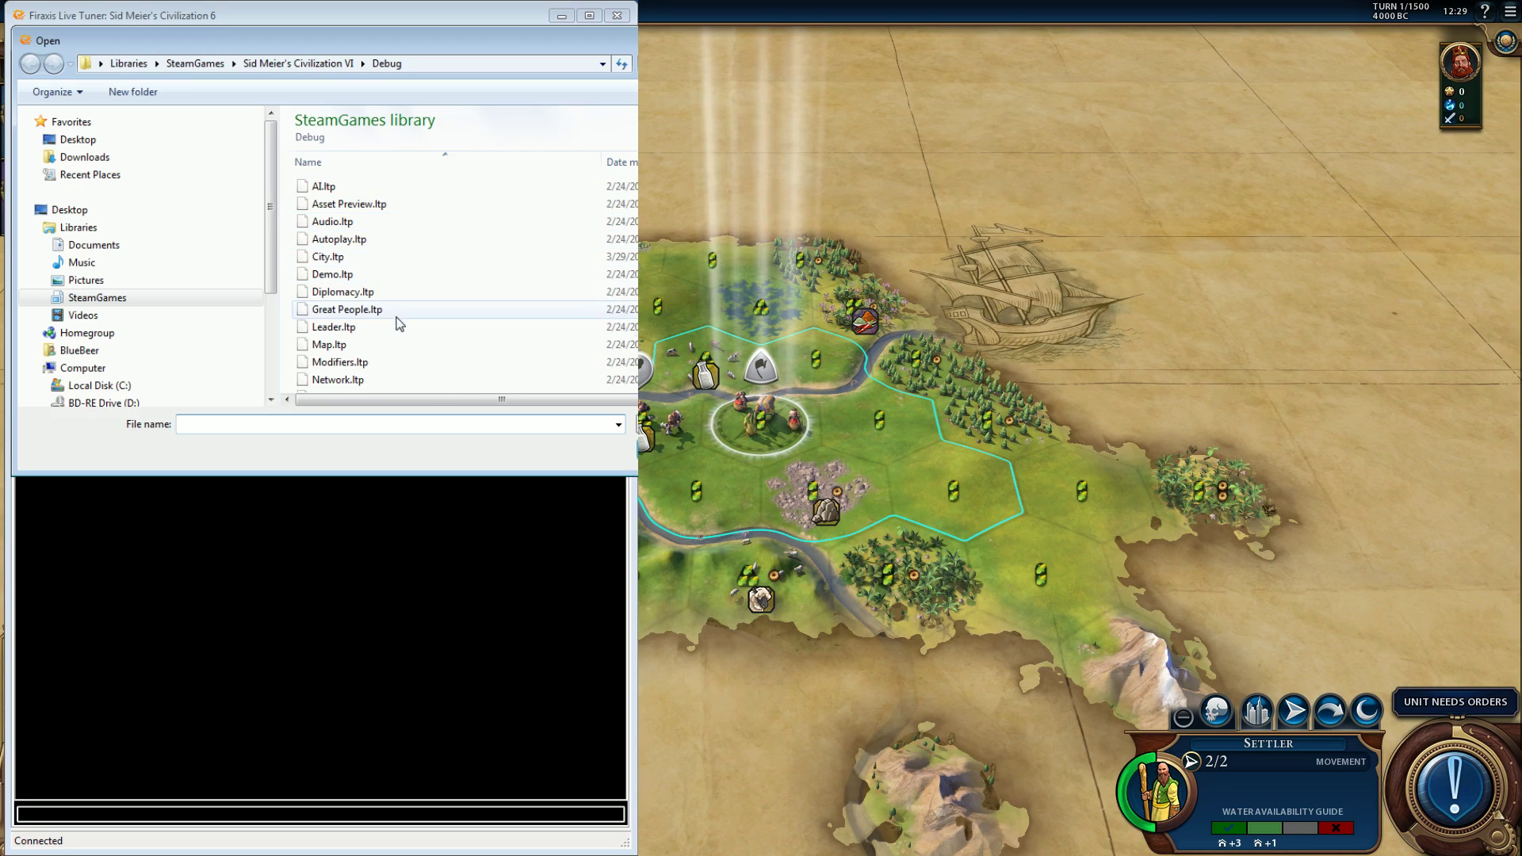
pyautogui.click(369, 328)
pyautogui.scroll(-2, 411, 327)
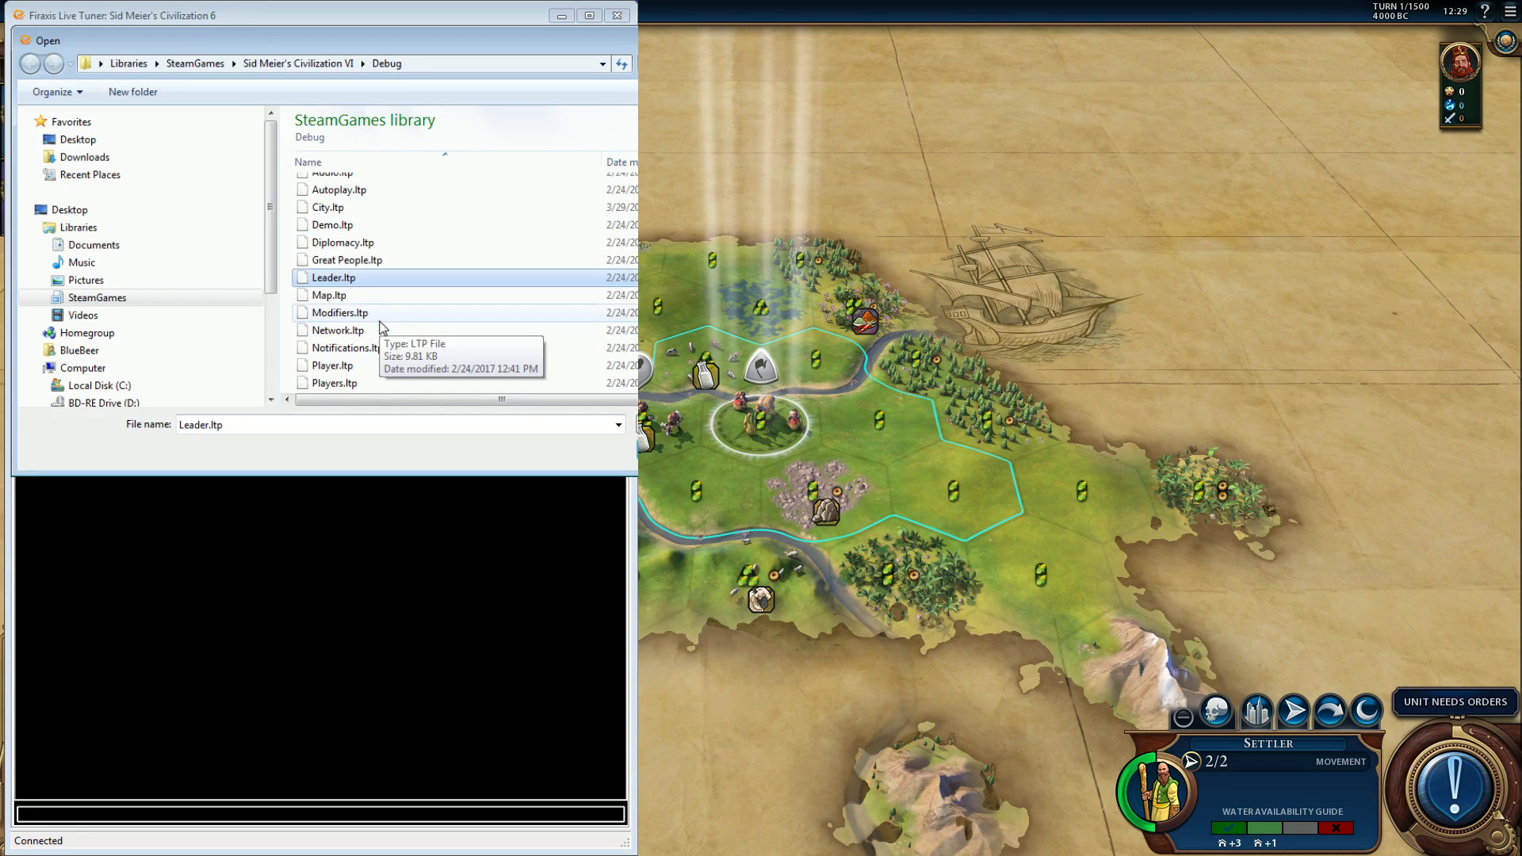
pyautogui.scroll(-1, 412, 327)
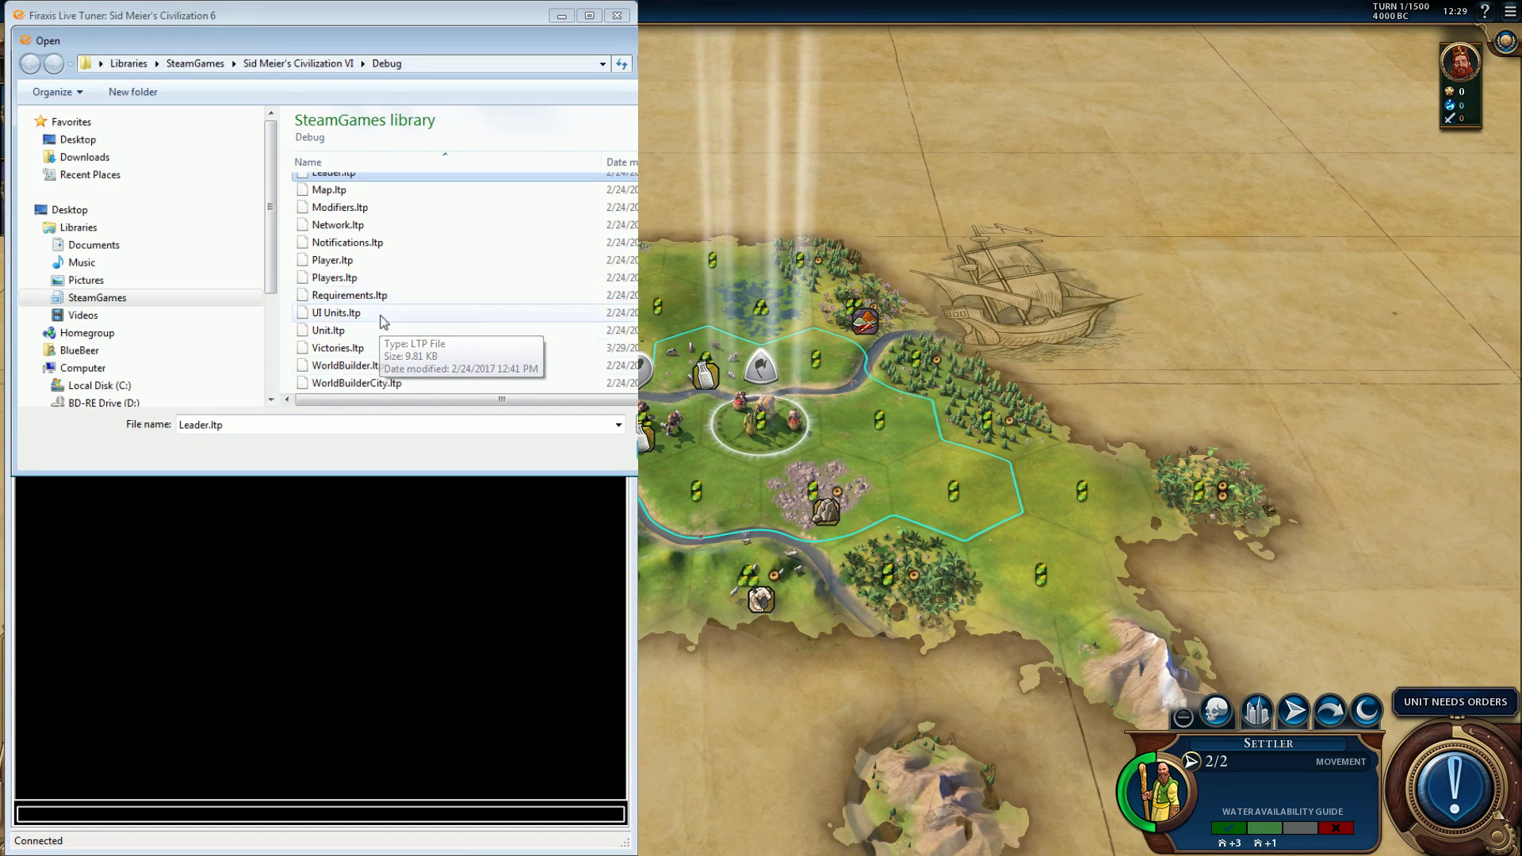
pyautogui.click(386, 364)
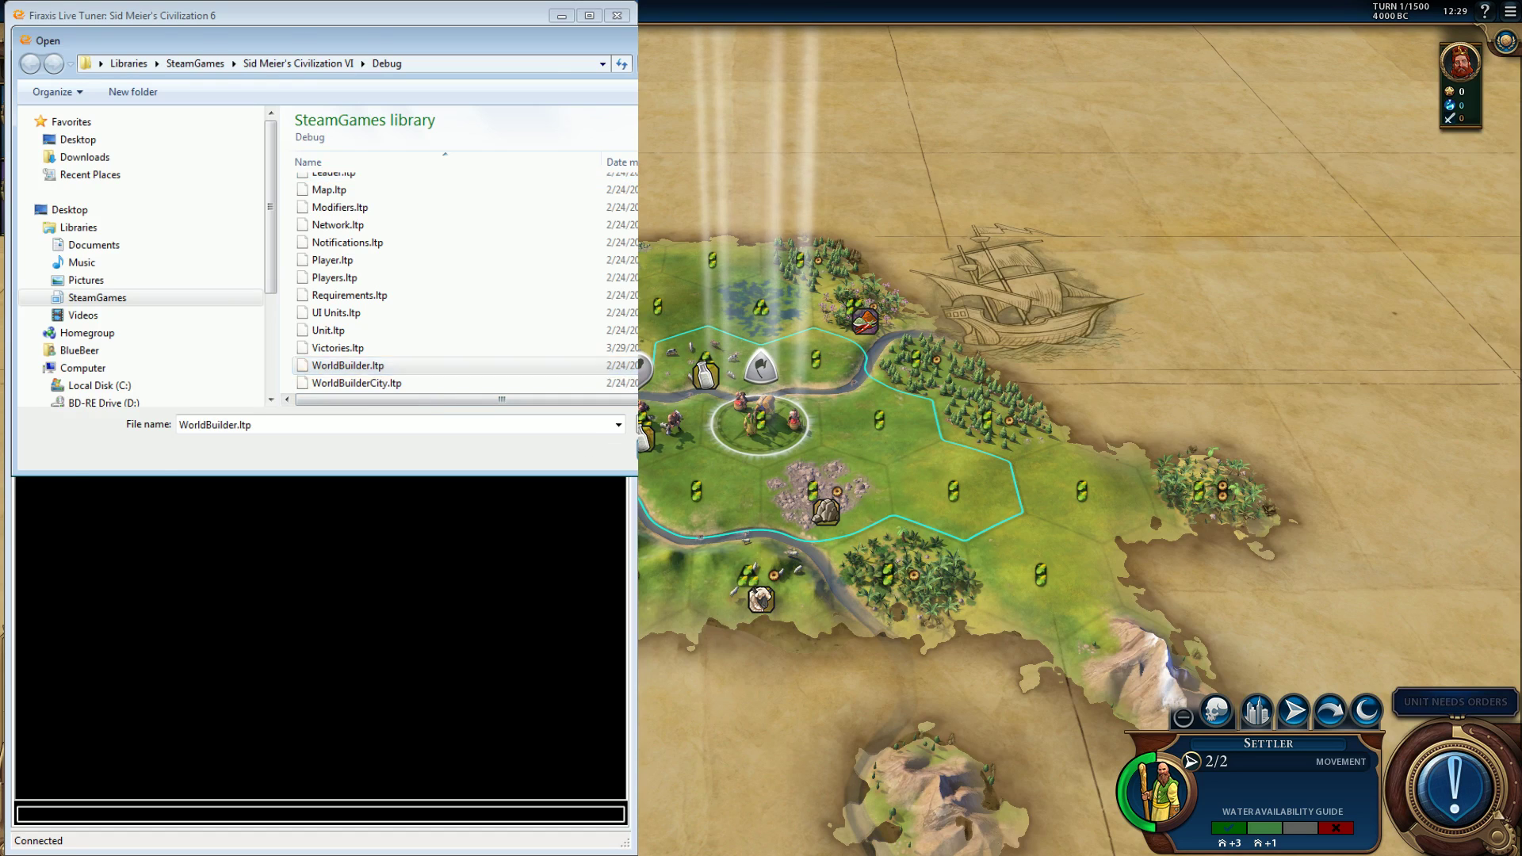
pyautogui.press('Return')
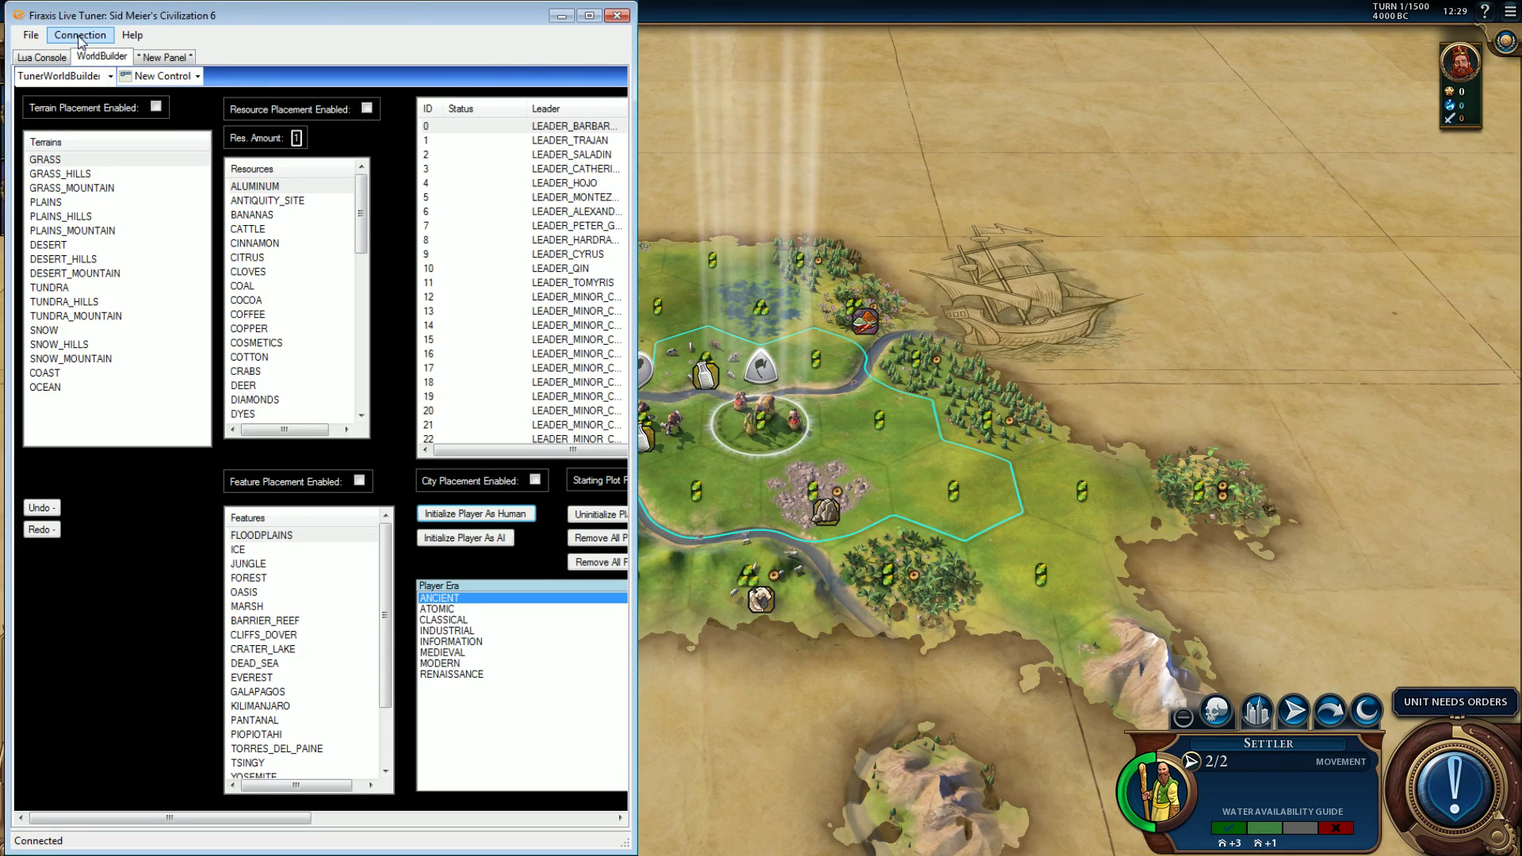
# Add the Player.ltp panel from the Debug folder.
pyautogui.click(30, 35)
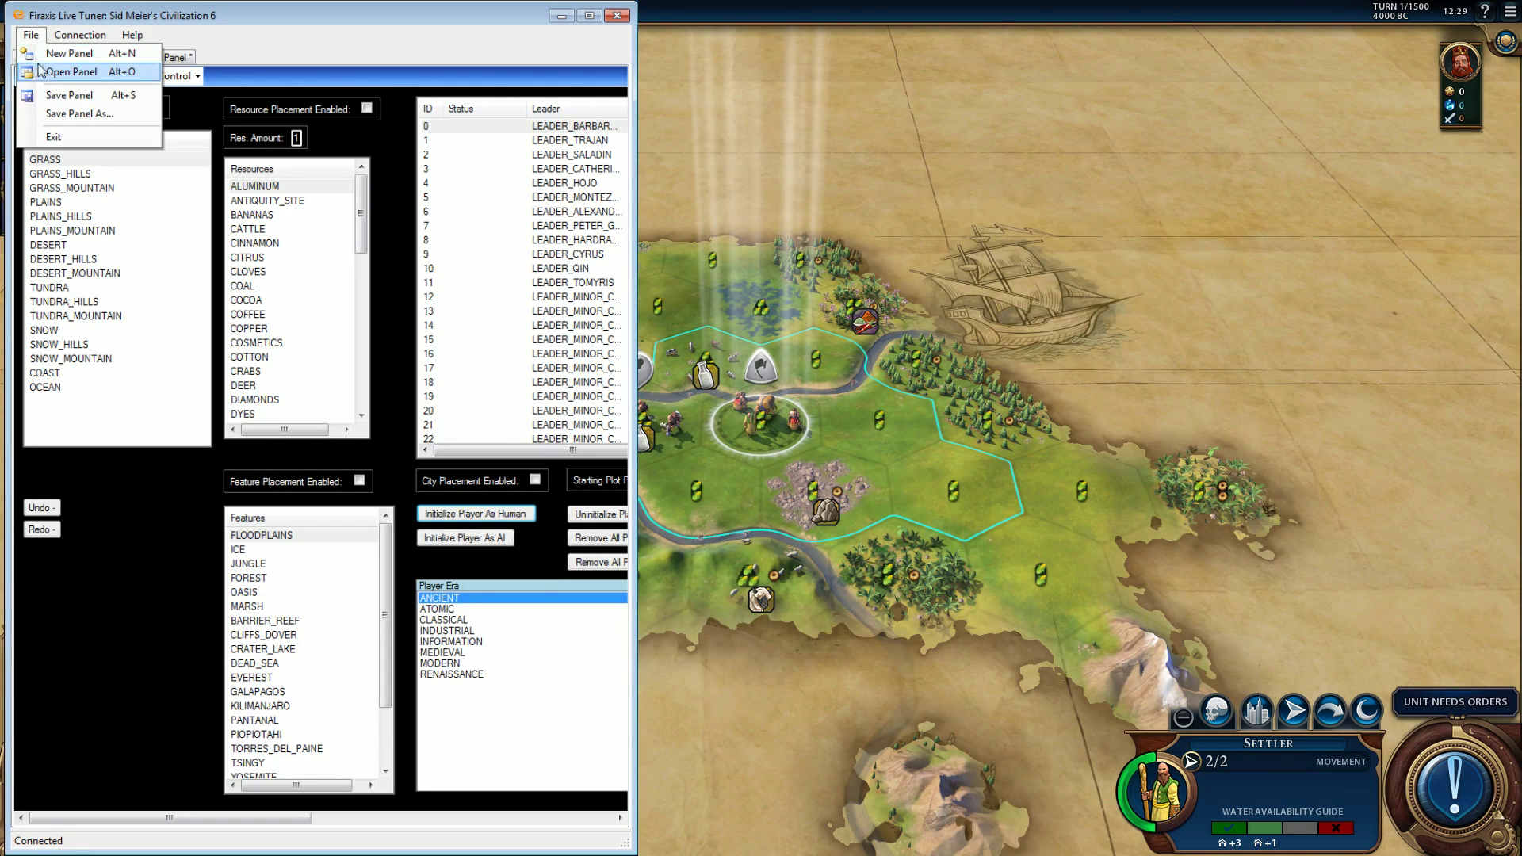
pyautogui.click(45, 71)
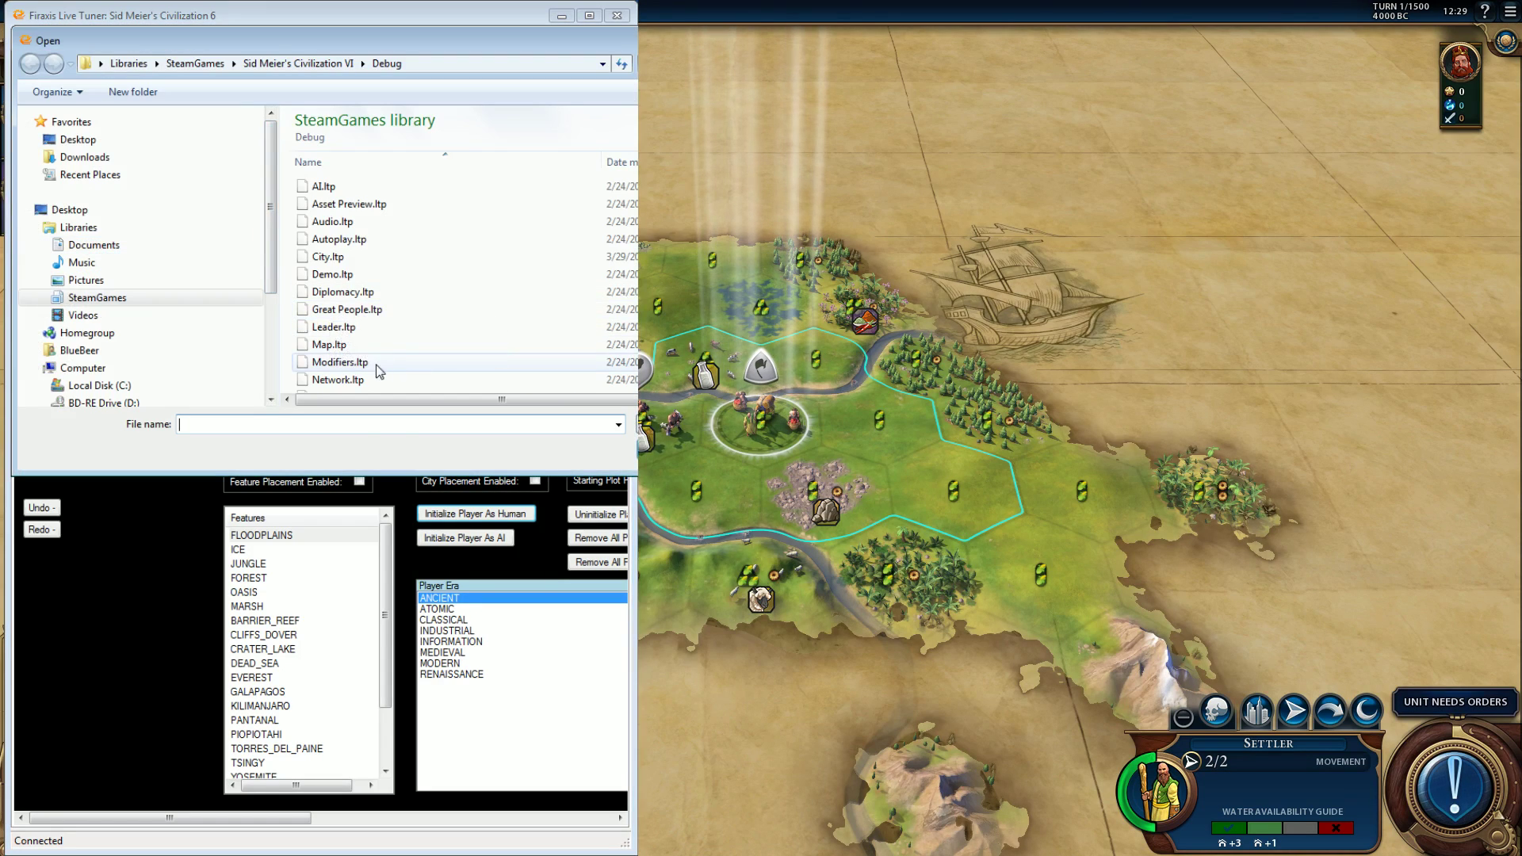
pyautogui.click(372, 309)
pyautogui.scroll(-3, 372, 309)
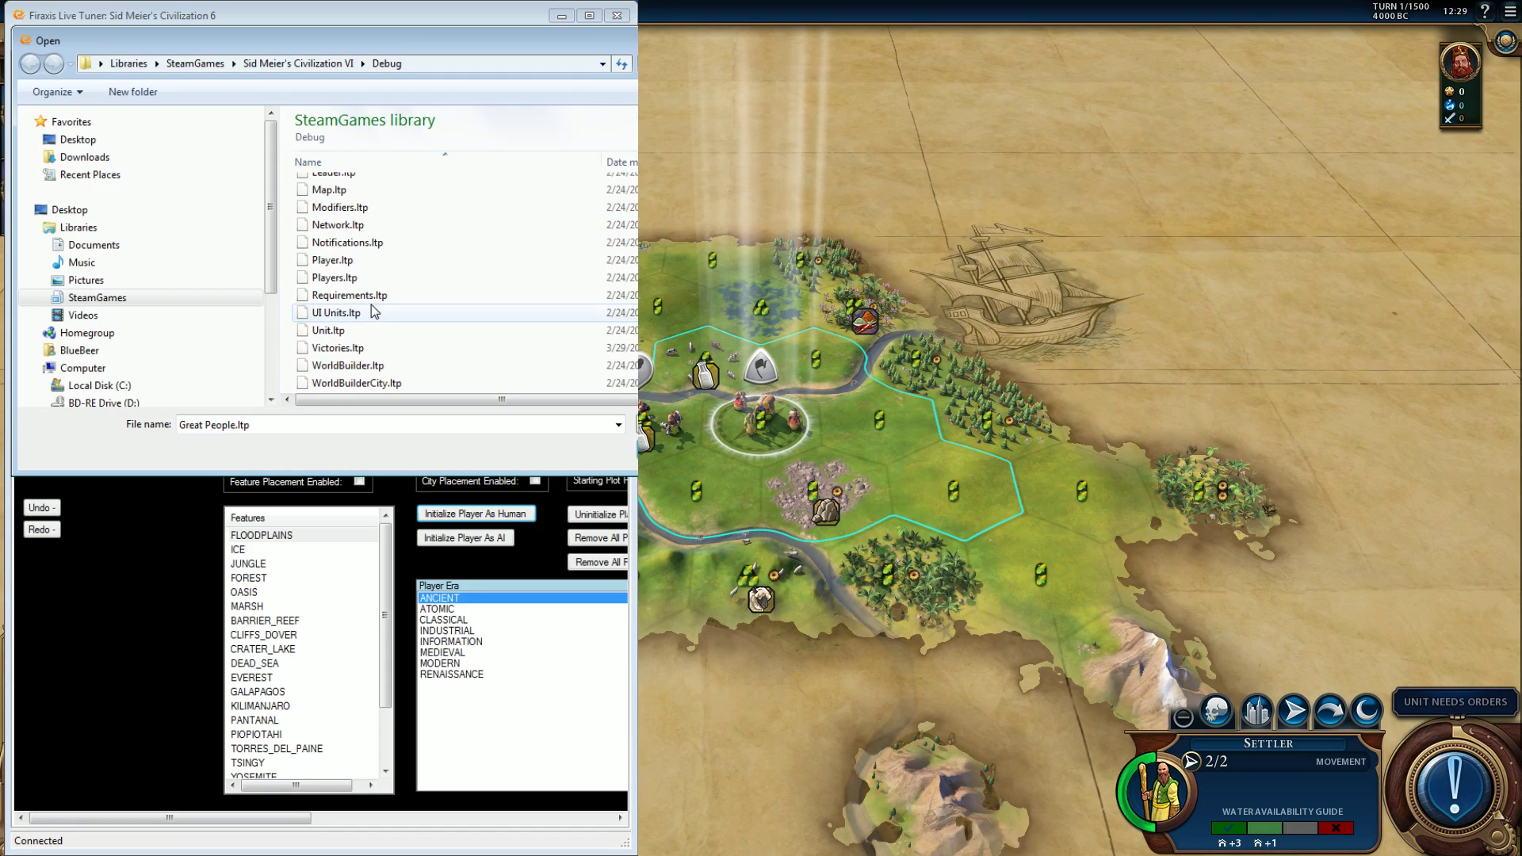
pyautogui.click(399, 264)
pyautogui.press('Return')
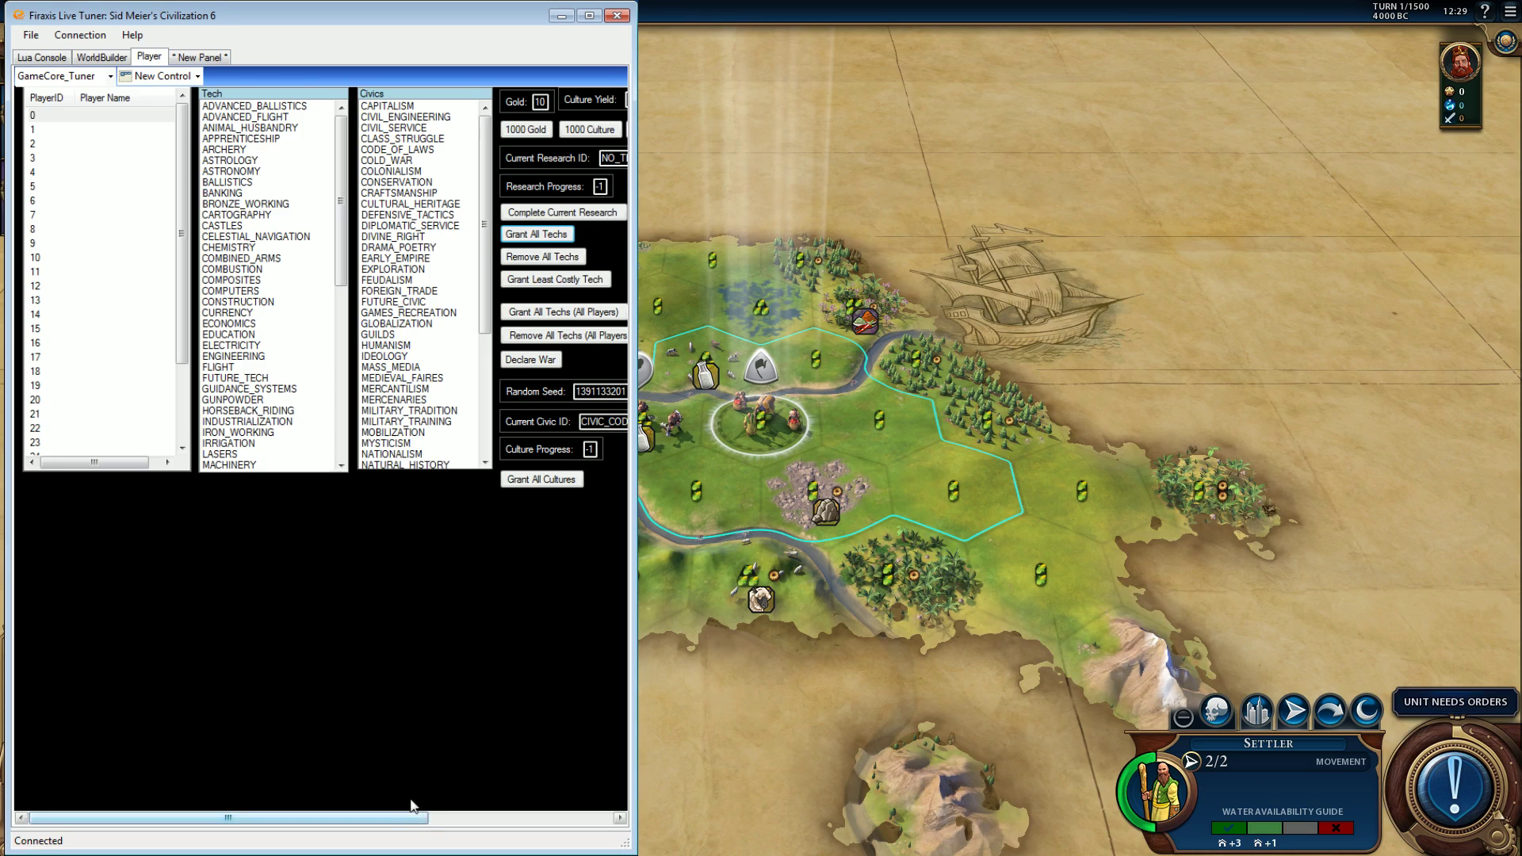
# Open the Autoplay.ltp panel from the Debug folder and close that panel again.
pyautogui.click(31, 35)
pyautogui.click(44, 69)
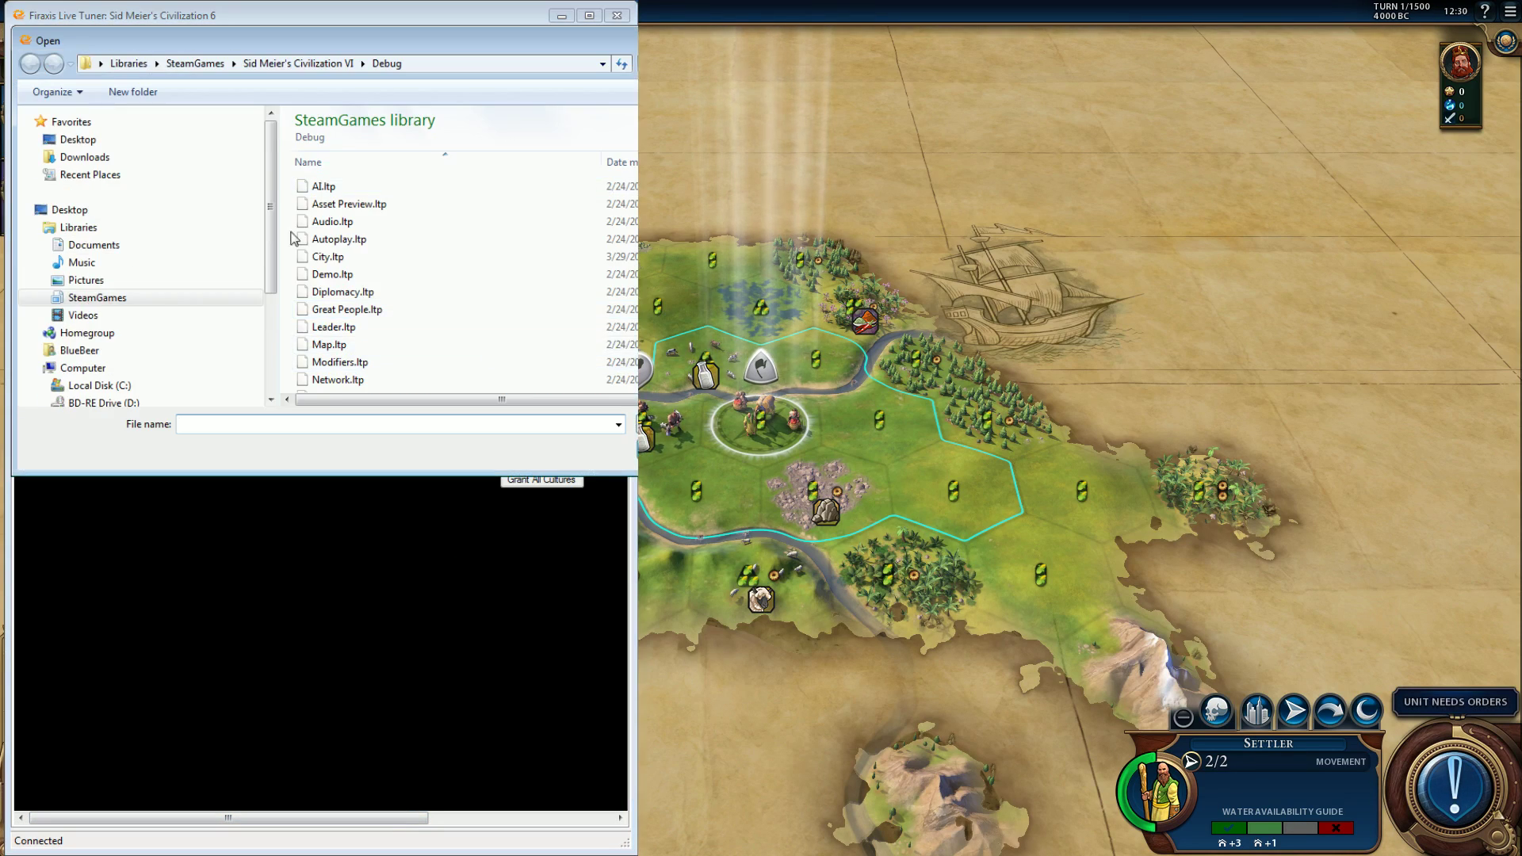
pyautogui.click(377, 239)
pyautogui.press('Tab')
pyautogui.press('Return')
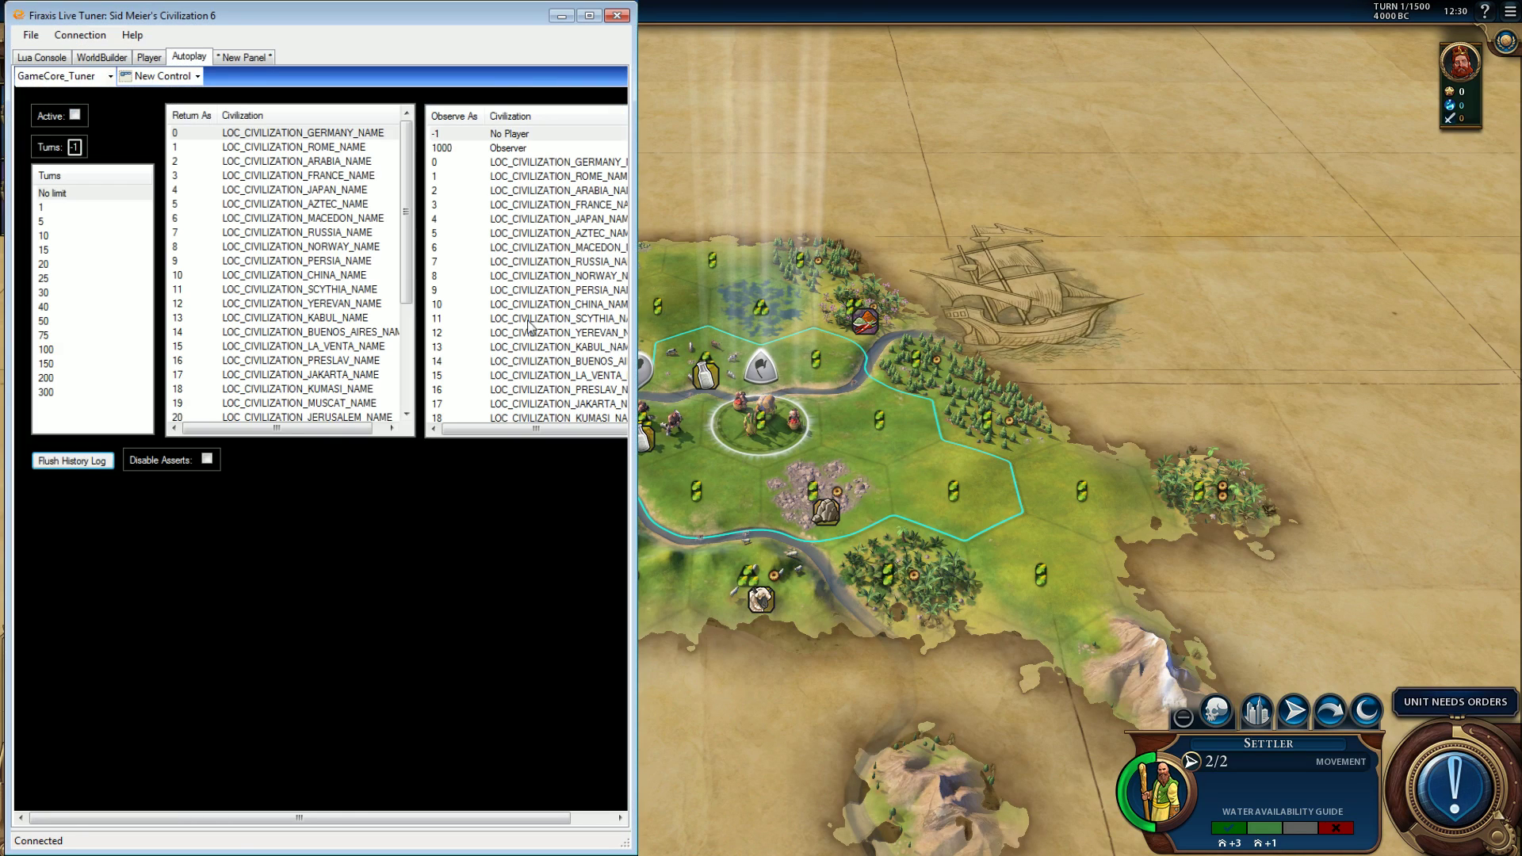
pyautogui.moveTo(288, 810); pyautogui.dragTo(476, 824)
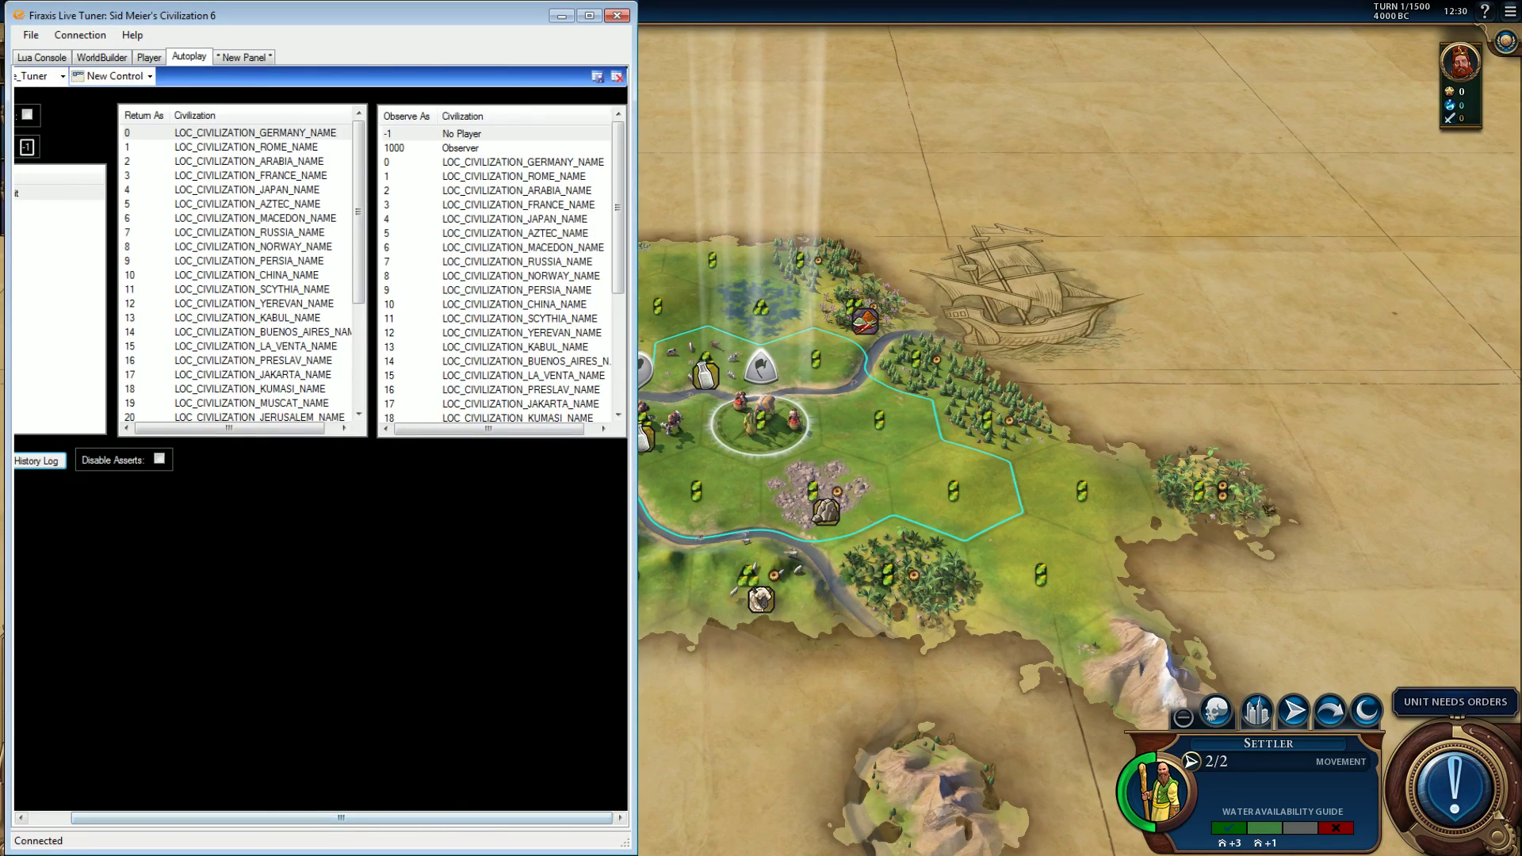
pyautogui.click(618, 76)
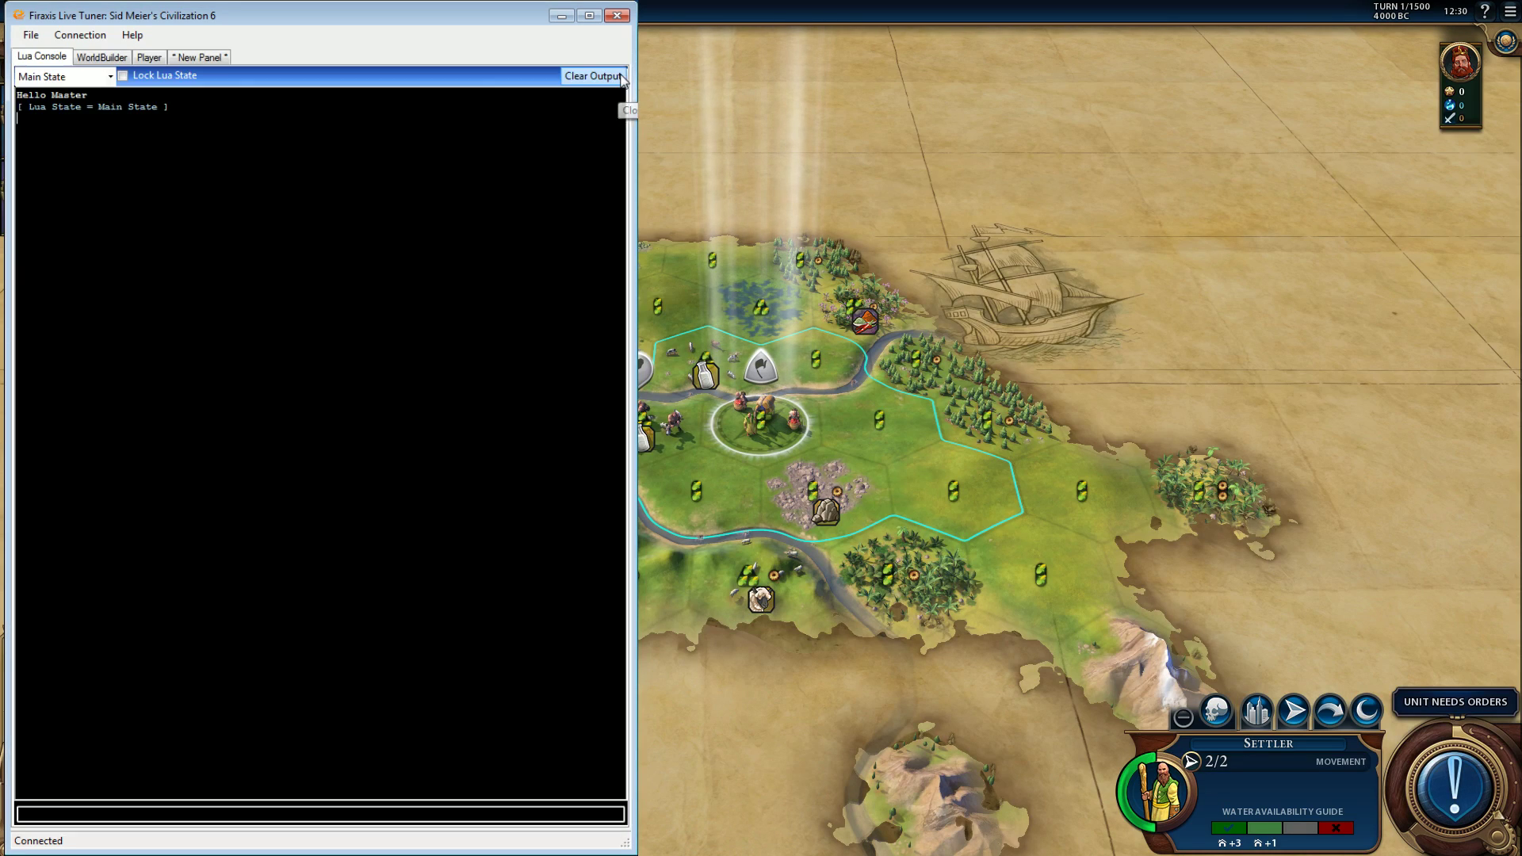
# Review the WorldBuilder panel and the Lua states available in the Lua Console, keeping Main State selected.
pyautogui.click(125, 57)
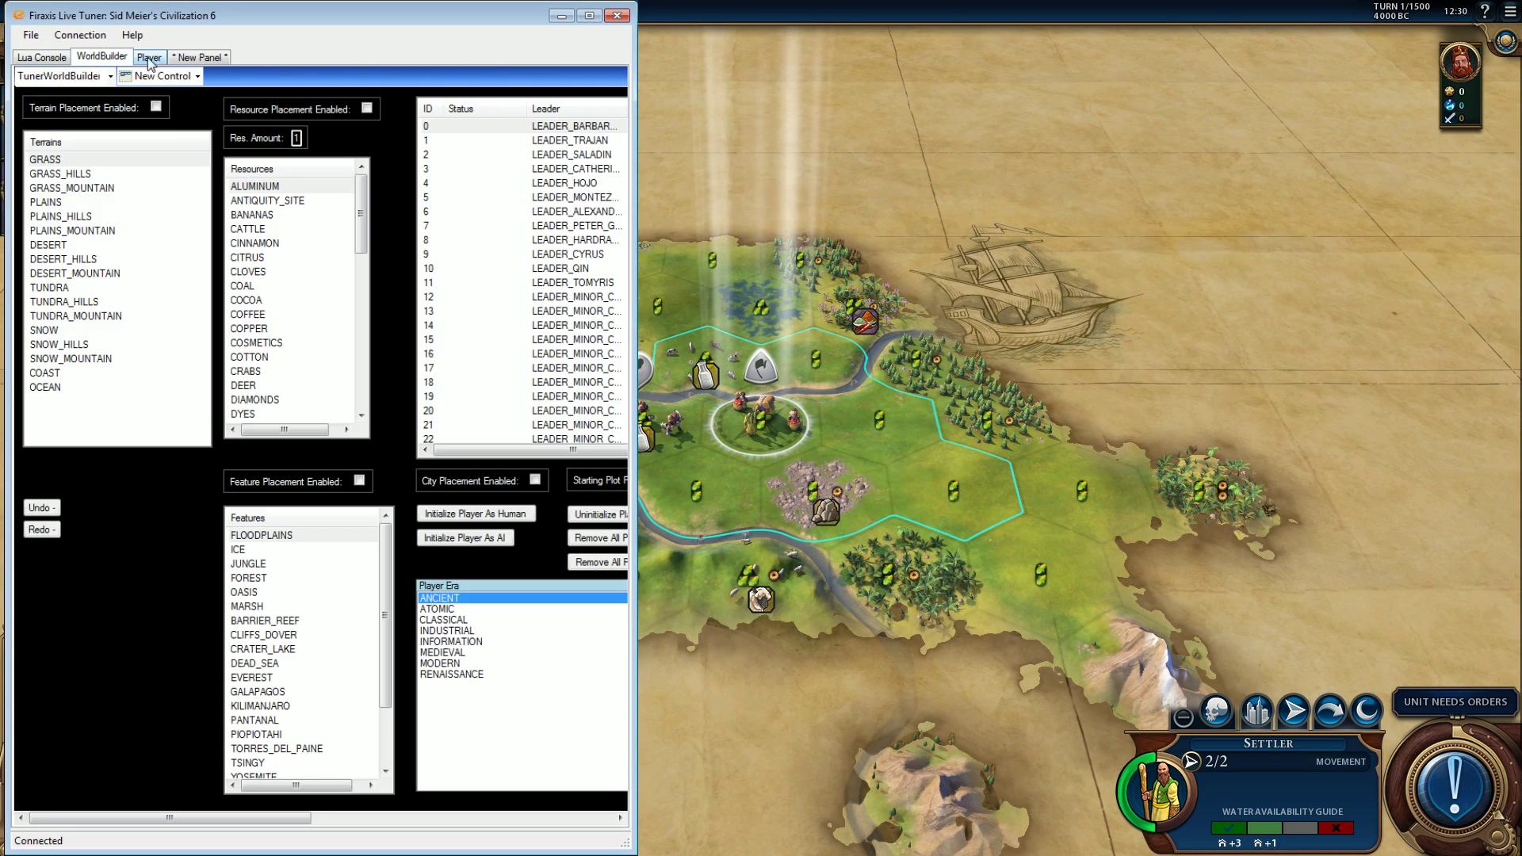
pyautogui.click(50, 59)
pyautogui.click(67, 77)
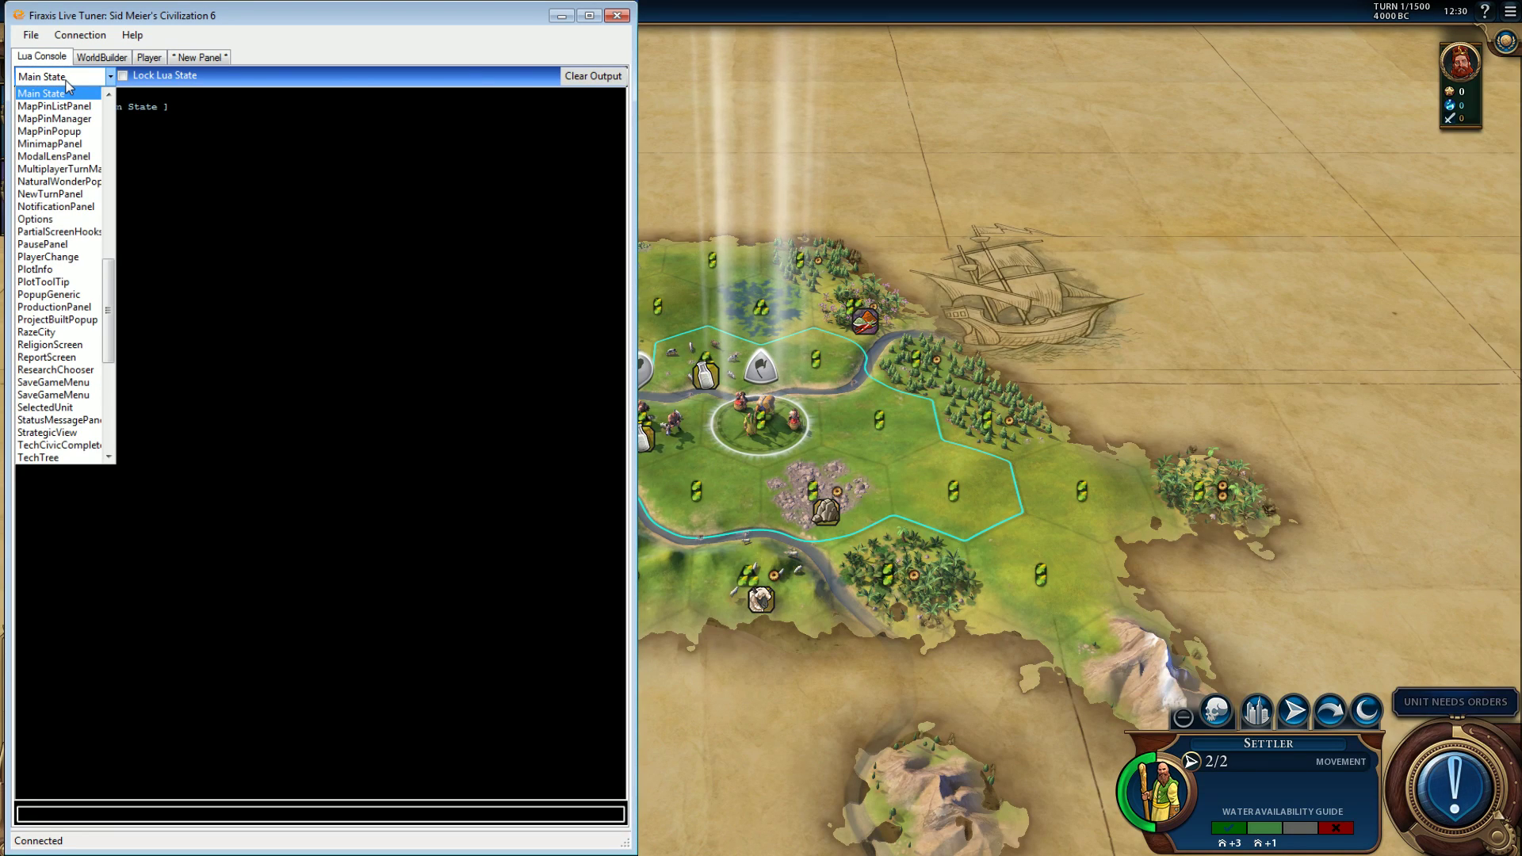
pyautogui.click(67, 83)
pyautogui.click(264, 283)
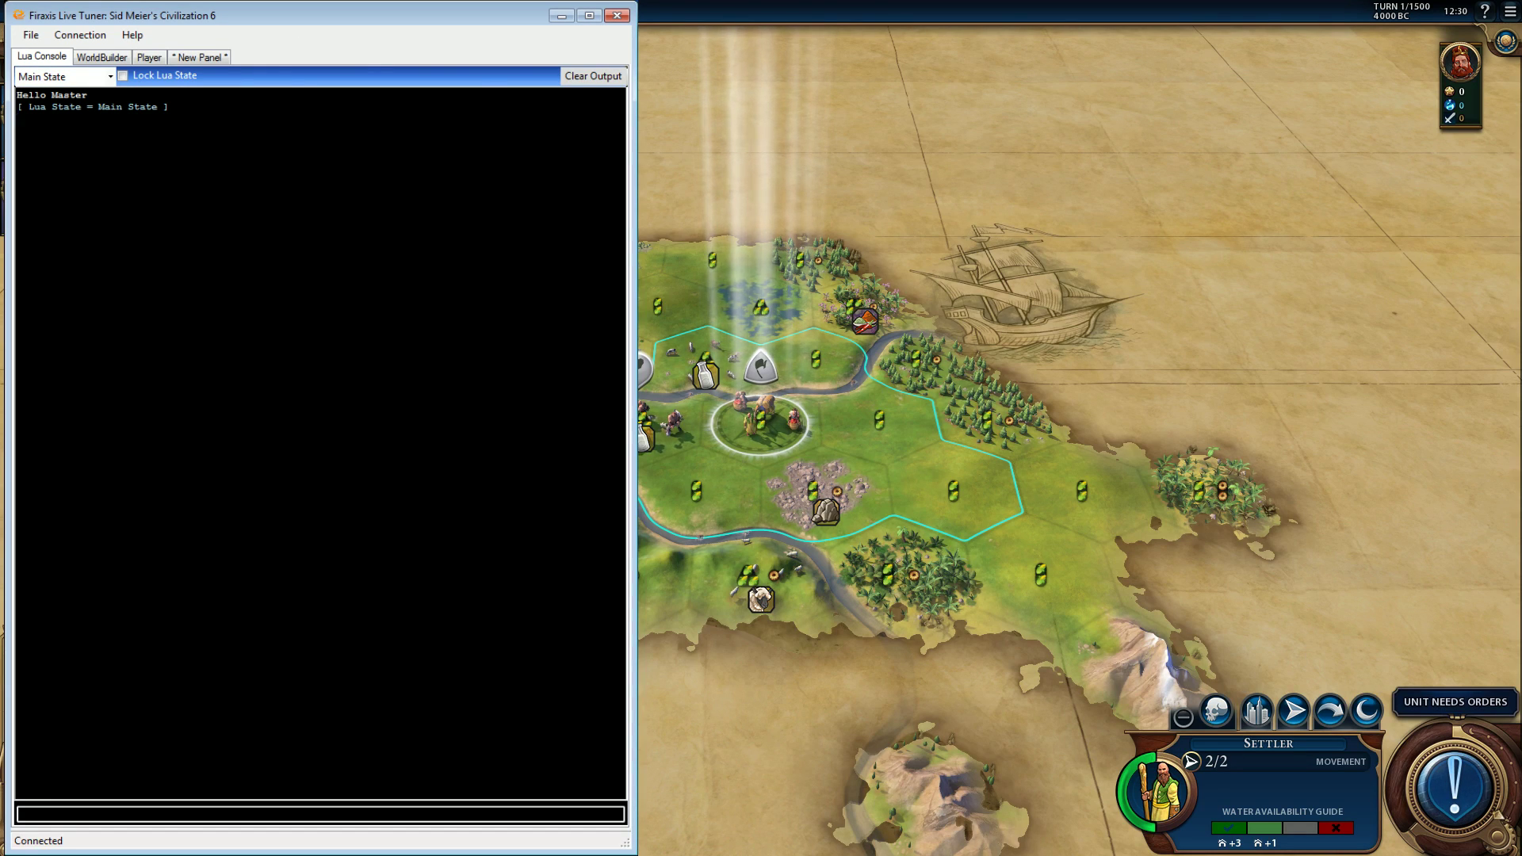
# Browse the Documents library to locate the Firaxis Live Tuner folder, leaving the panel-opening dialog without choosing a file.
pyautogui.click(31, 35)
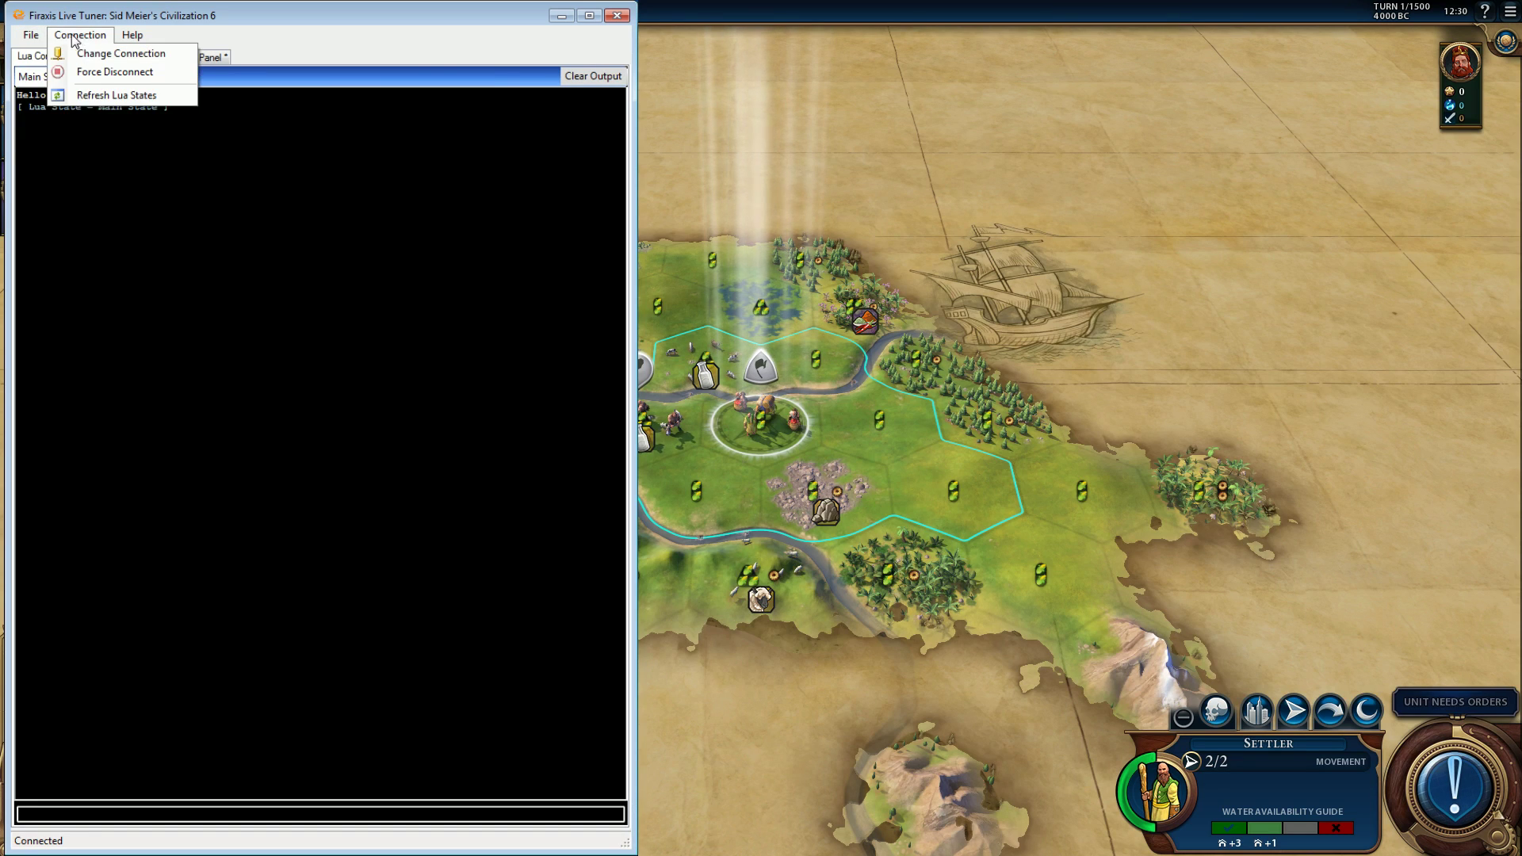
pyautogui.click(67, 73)
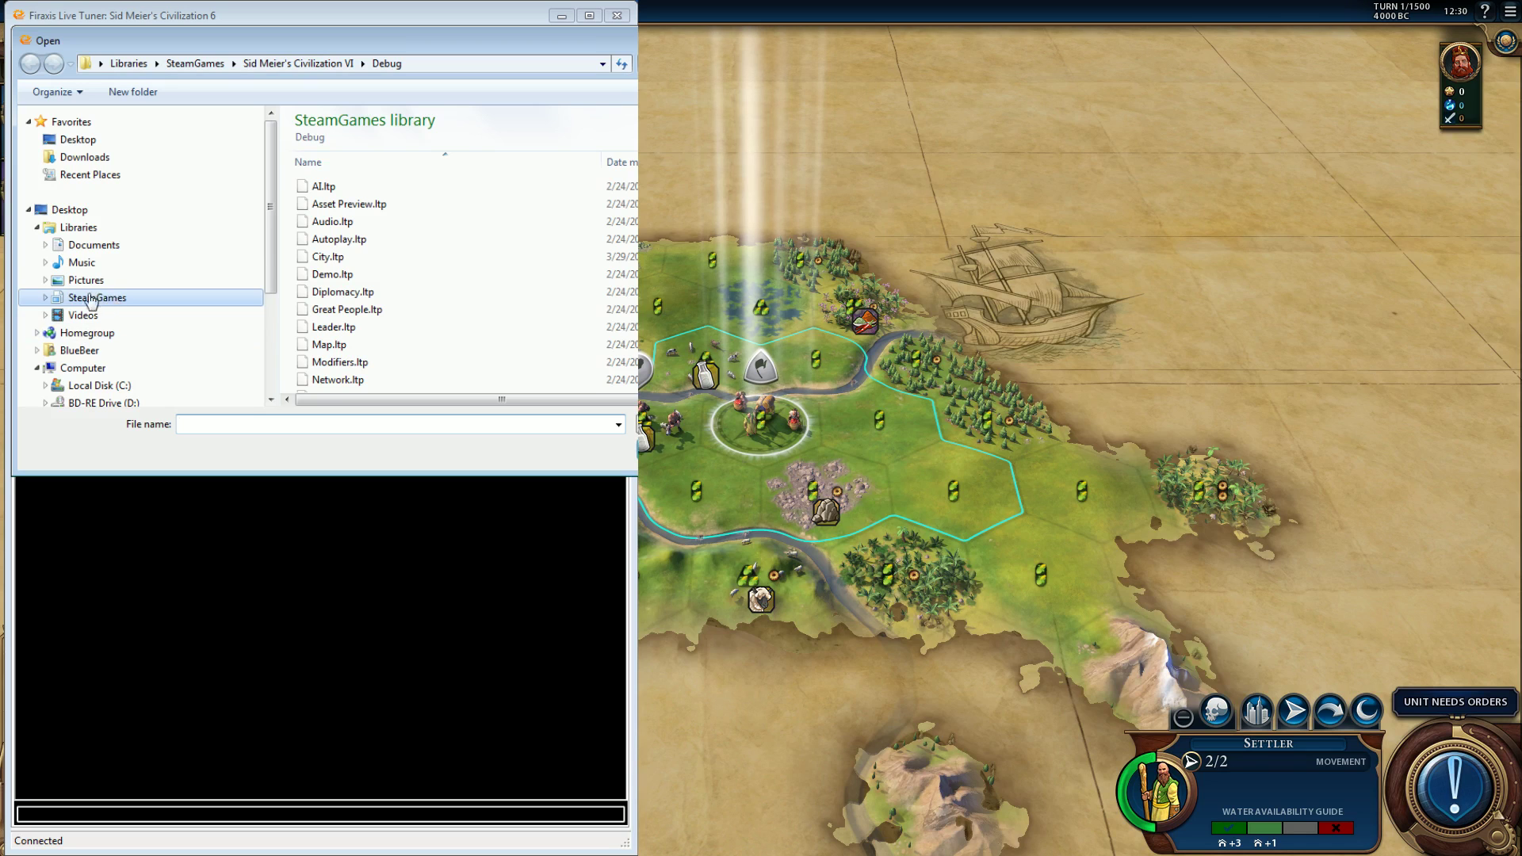
pyautogui.click(110, 248)
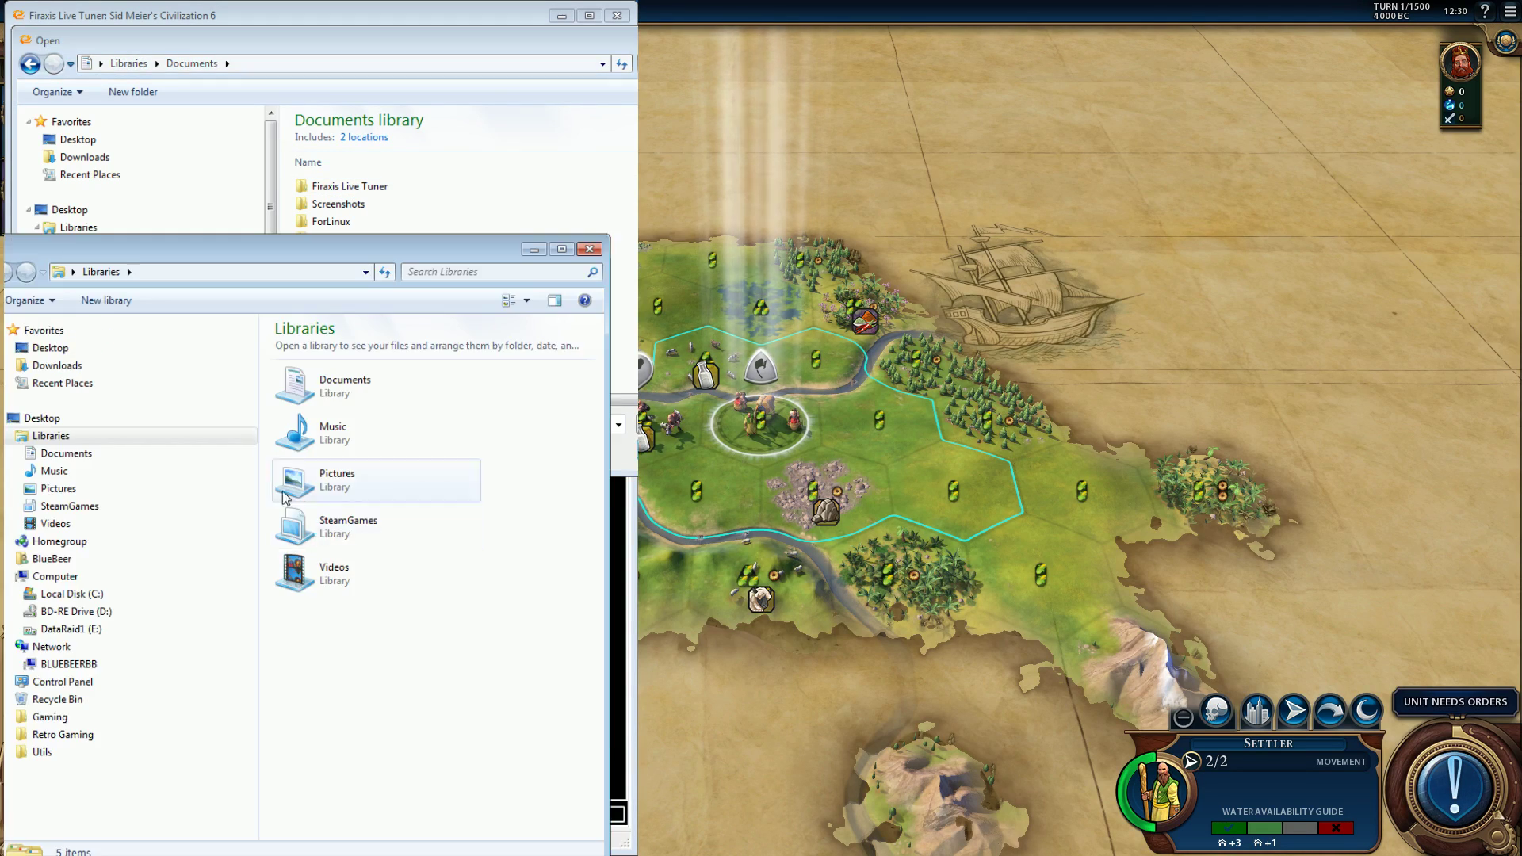
pyautogui.moveTo(299, 260); pyautogui.dragTo(0, 301)
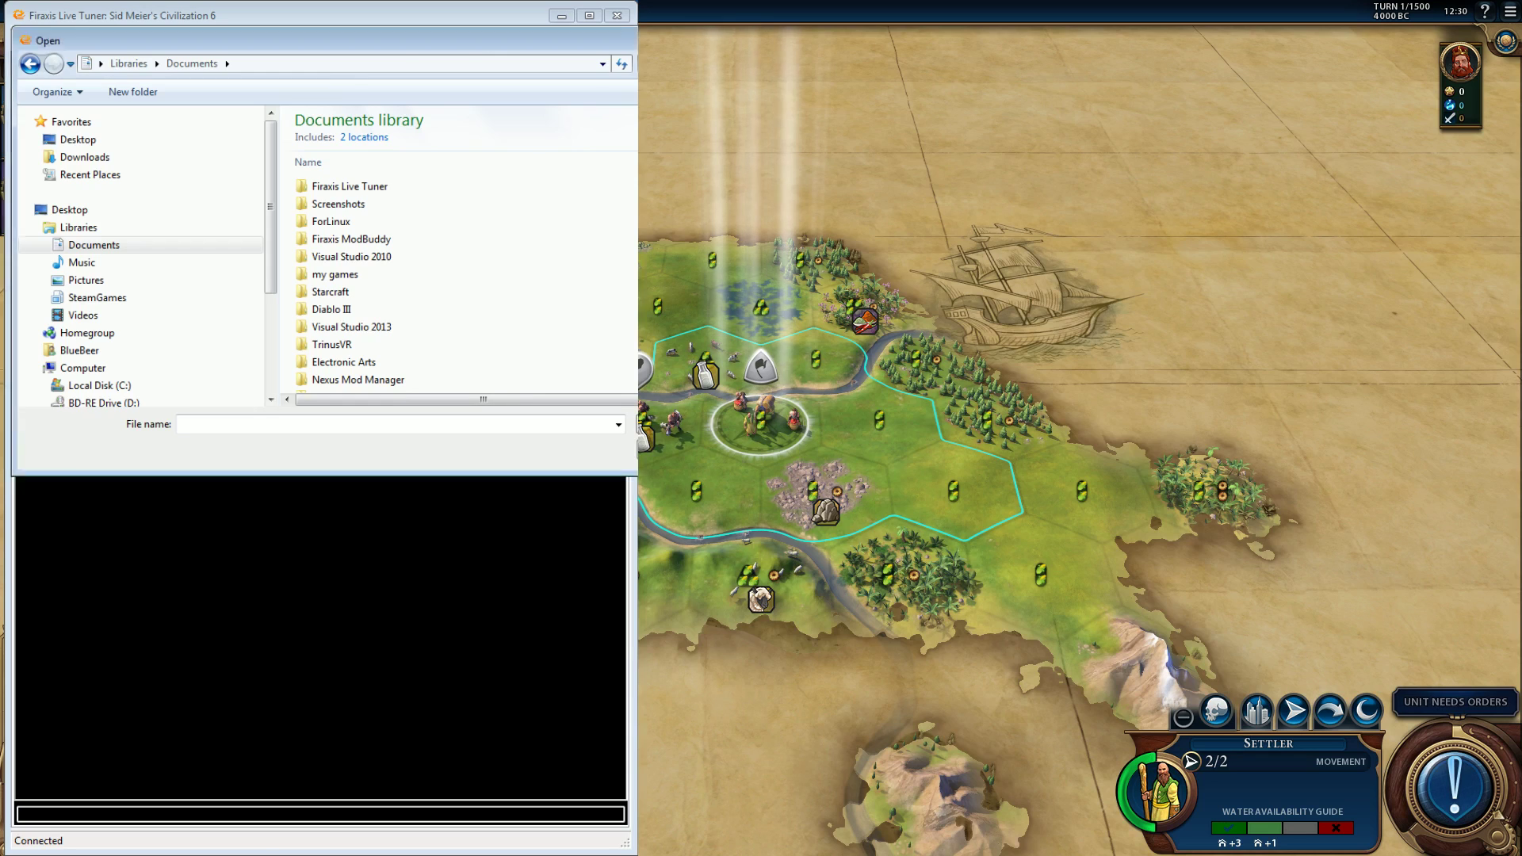
pyautogui.press('Escape')
pyautogui.moveTo(134, 460); pyautogui.dragTo(0, 473)
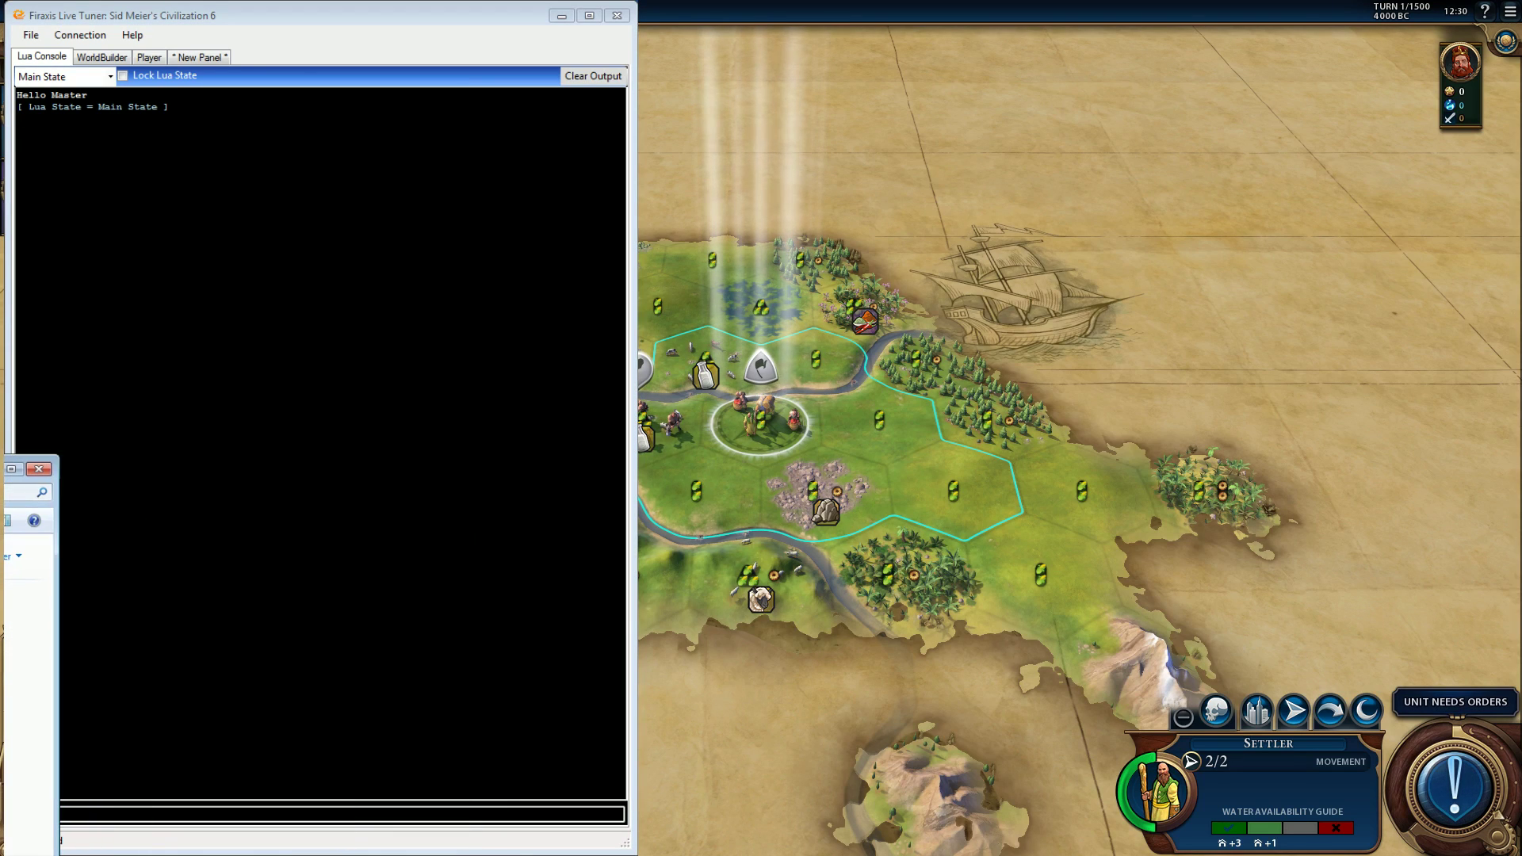
# Restart Live Tuner and delete PanelConfig.xml and UserSettings.xml from the Firaxis Live Tuner folder in the Documents library.
pyautogui.click(618, 17)
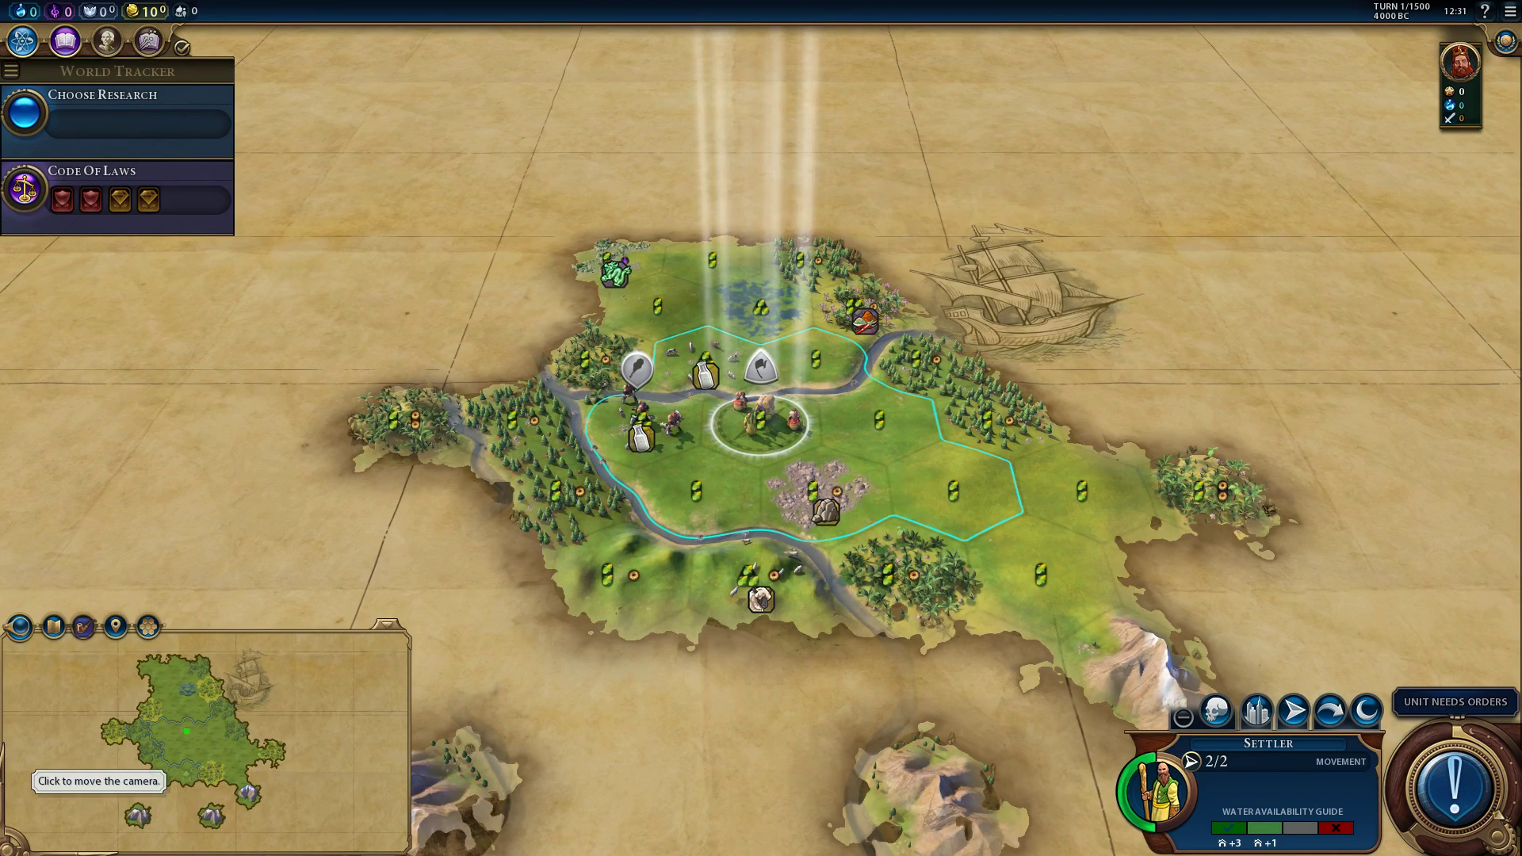
pyautogui.hotkey('alt', 'Tab')
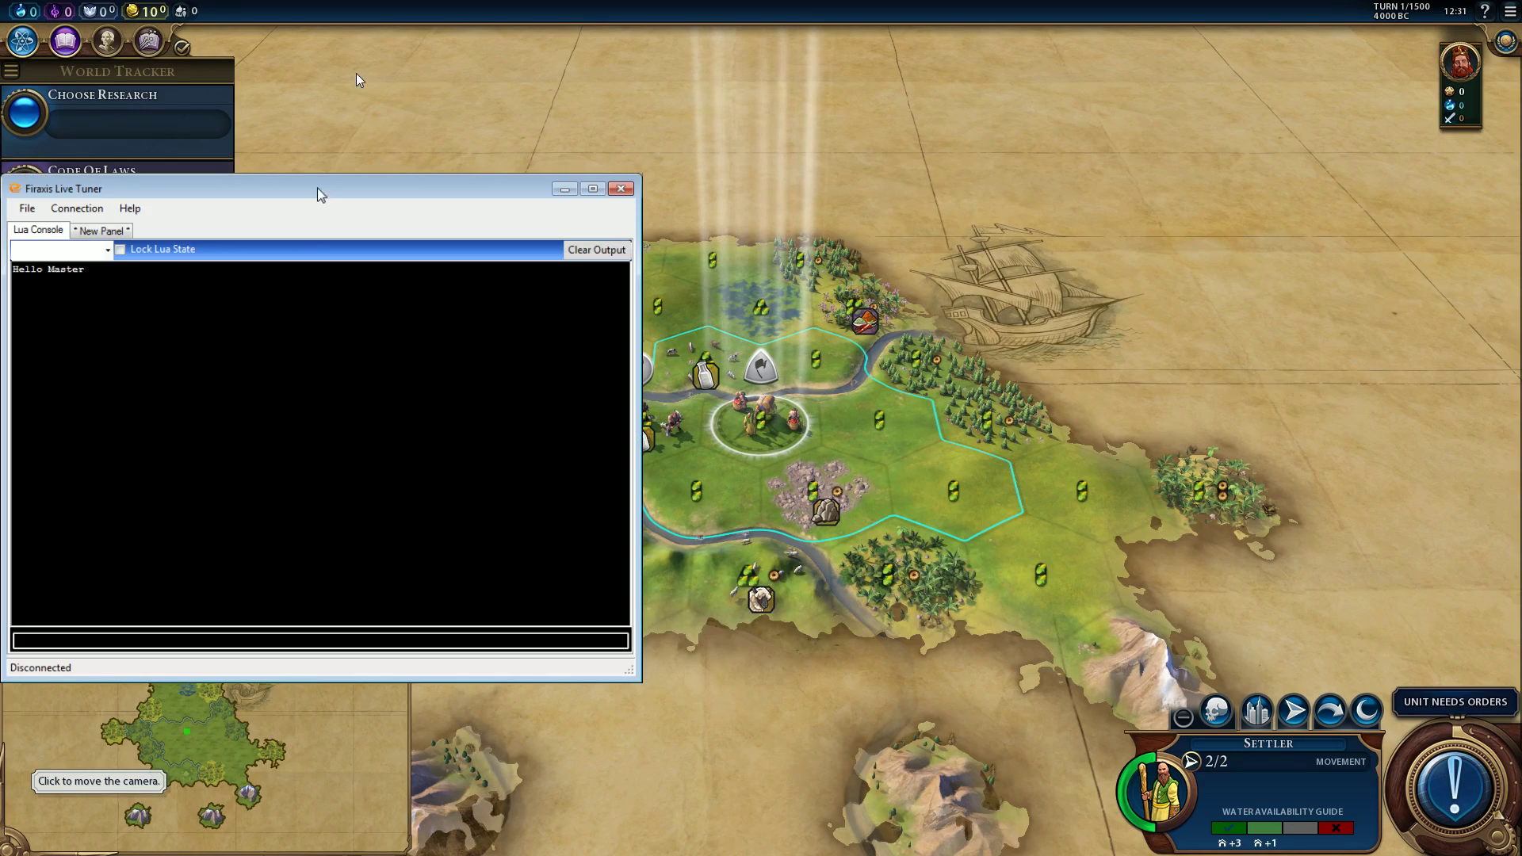
pyautogui.hotkey('alt', 'Tab')
pyautogui.moveTo(91, 449); pyautogui.dragTo(85, 471)
pyautogui.click(95, 613)
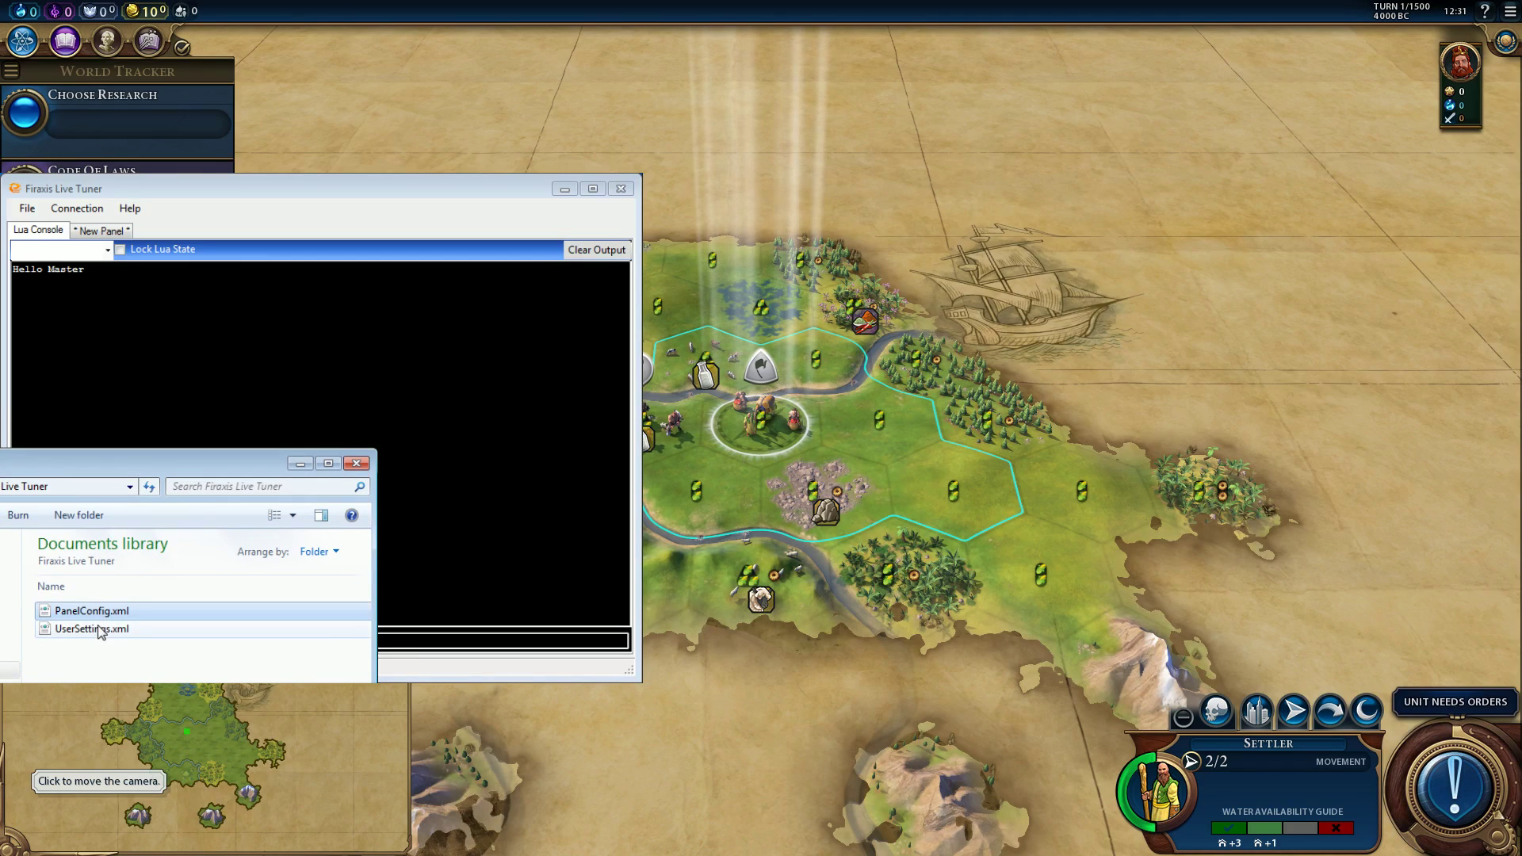
pyautogui.keyDown('shift'); pyautogui.click(100, 628); pyautogui.keyUp('shift')
pyautogui.press('Delete')
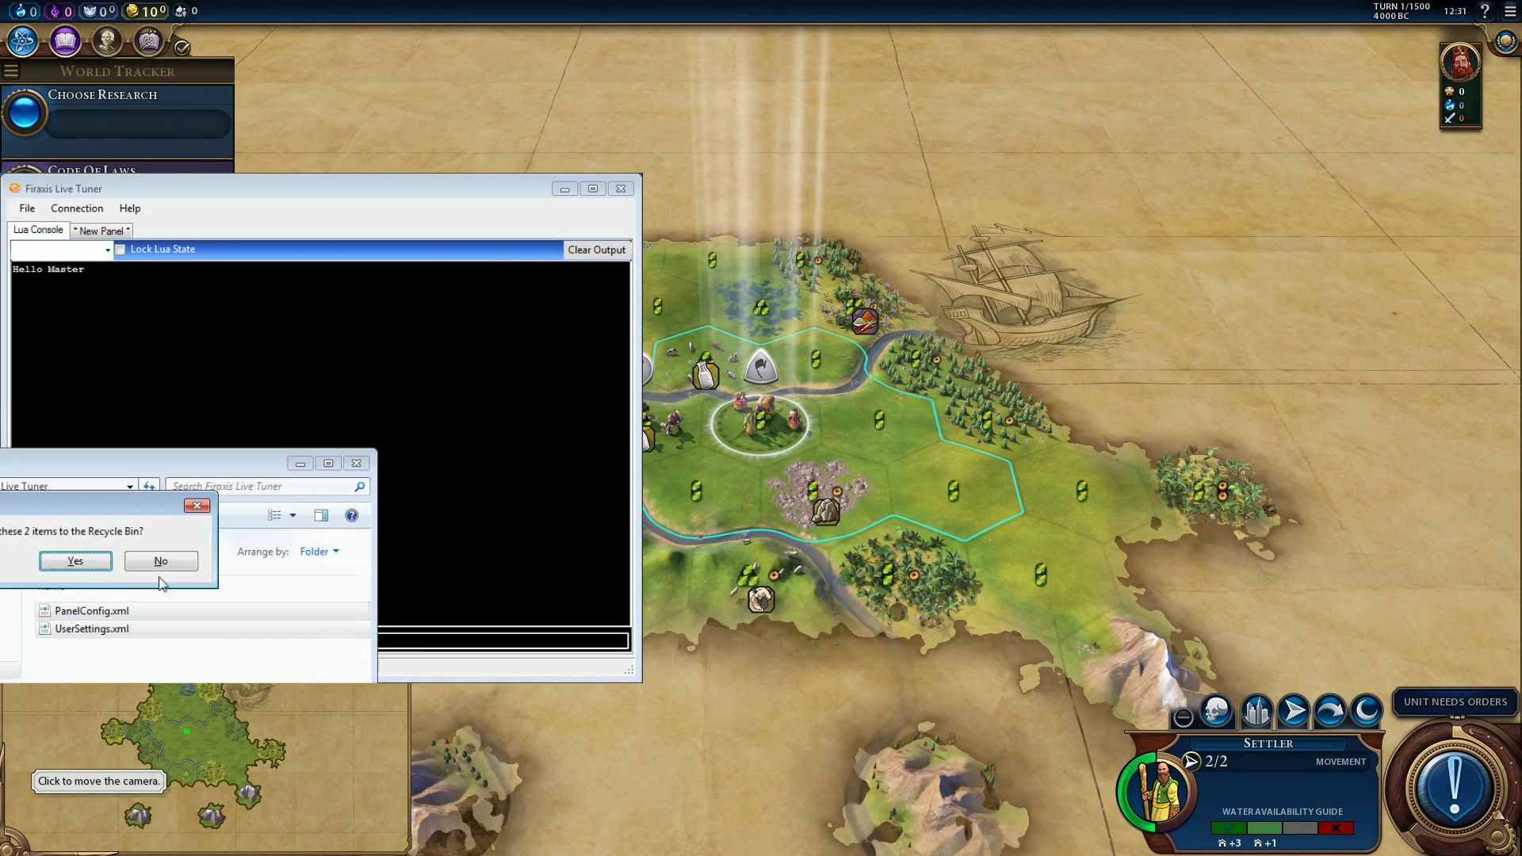
pyautogui.click(75, 561)
# Connect the restarted Live Tuner to the running Civilization VI game on port 4318.
pyautogui.click(76, 209)
pyautogui.click(76, 209)
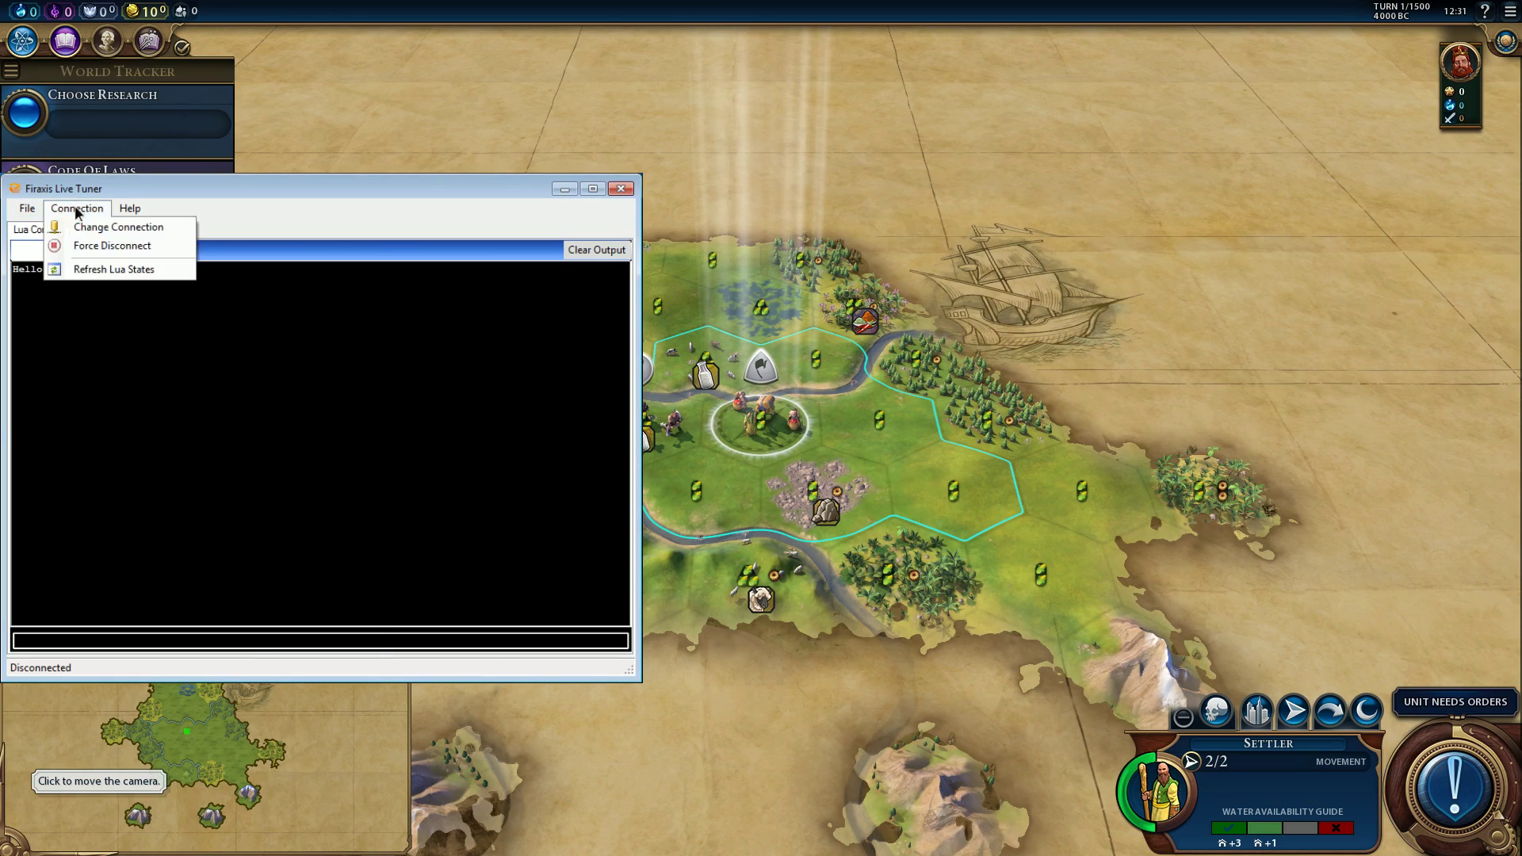
pyautogui.click(111, 227)
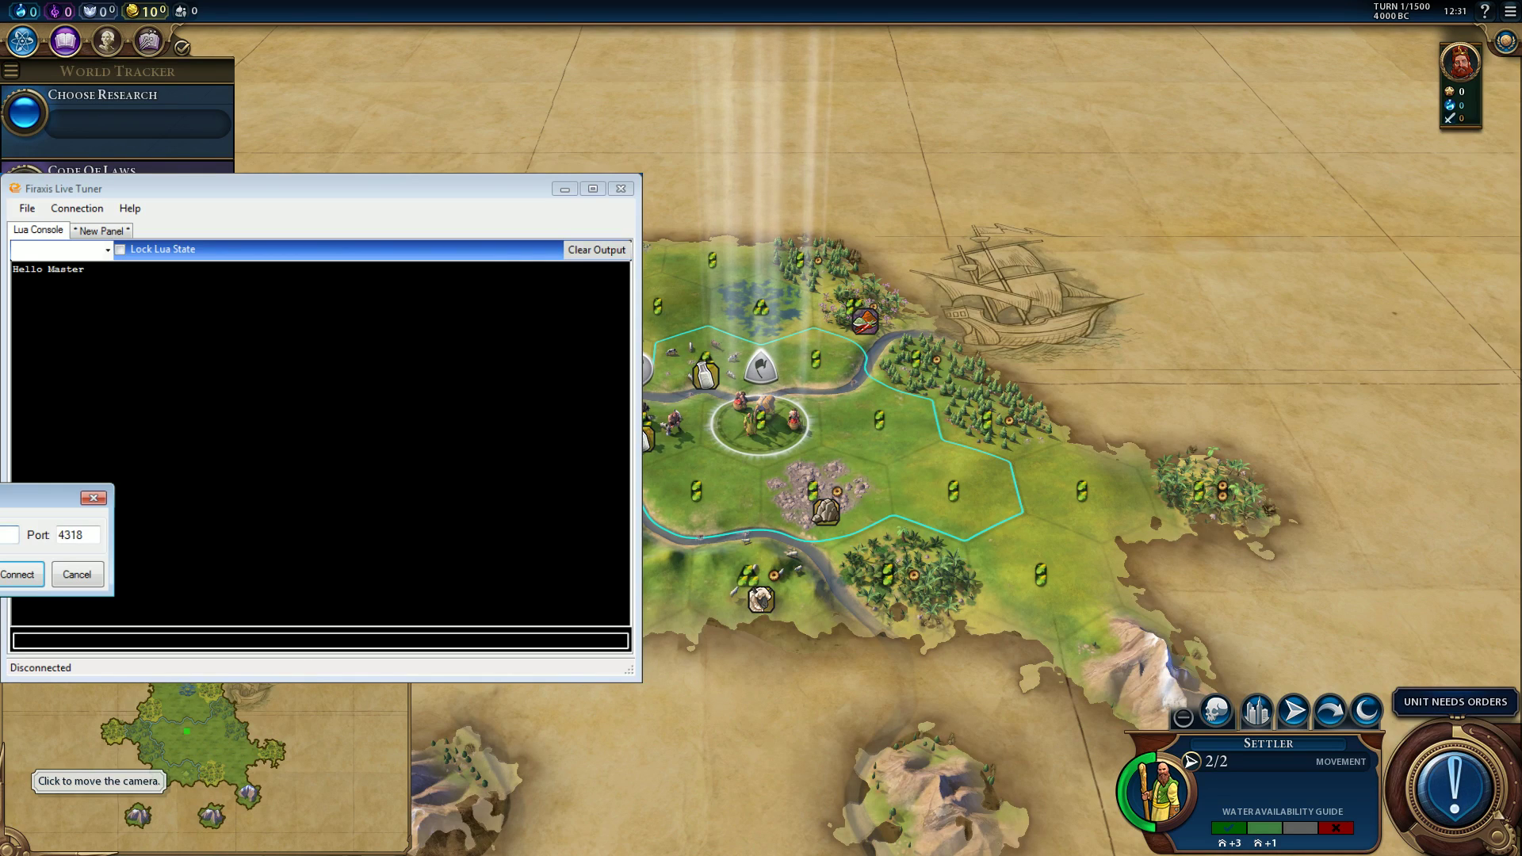
pyautogui.press('Return')
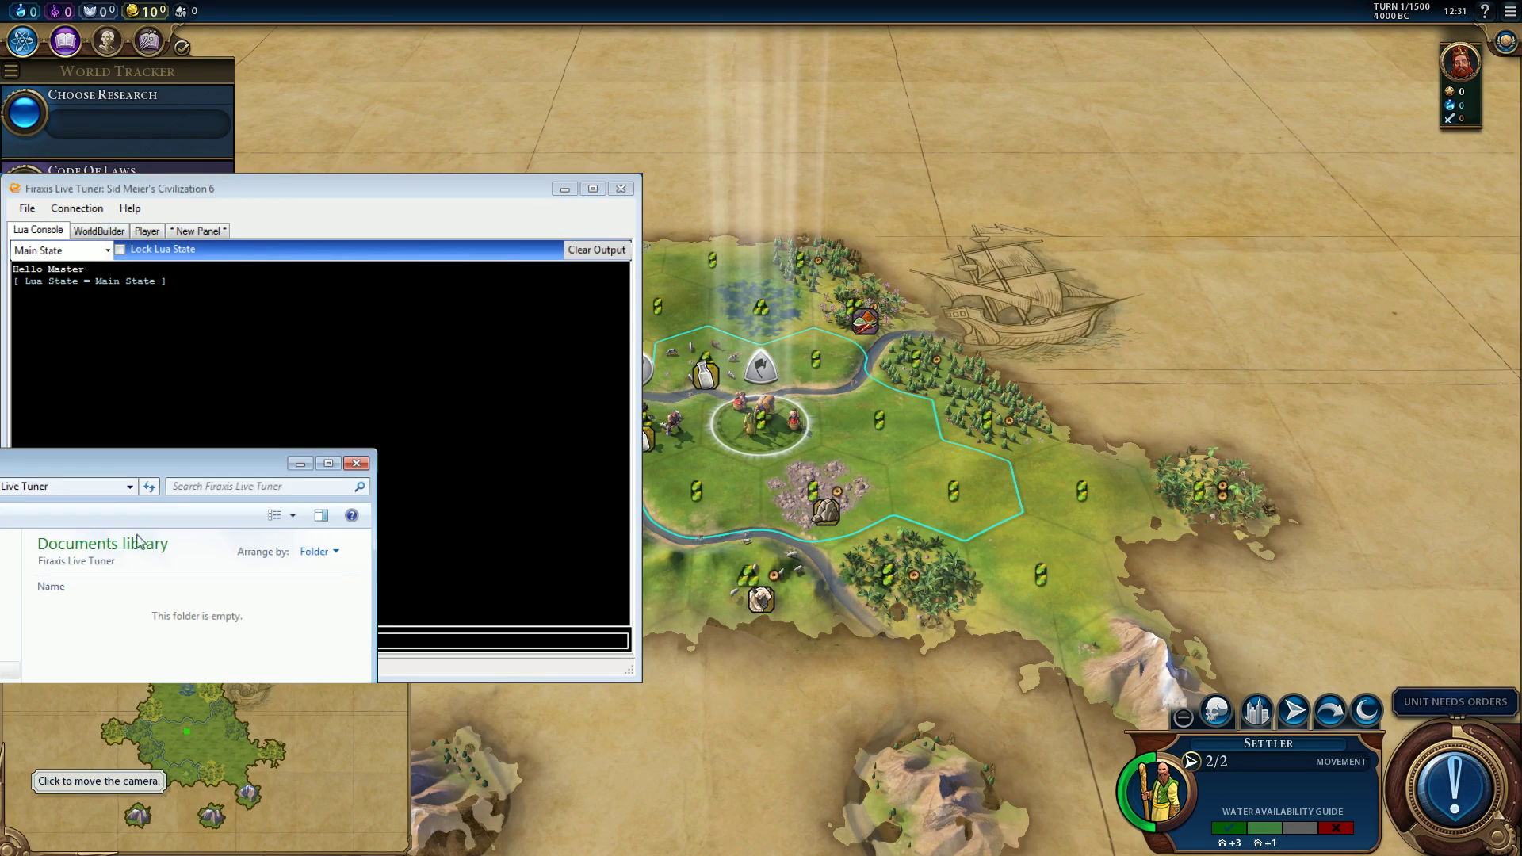
pyautogui.click(268, 184)
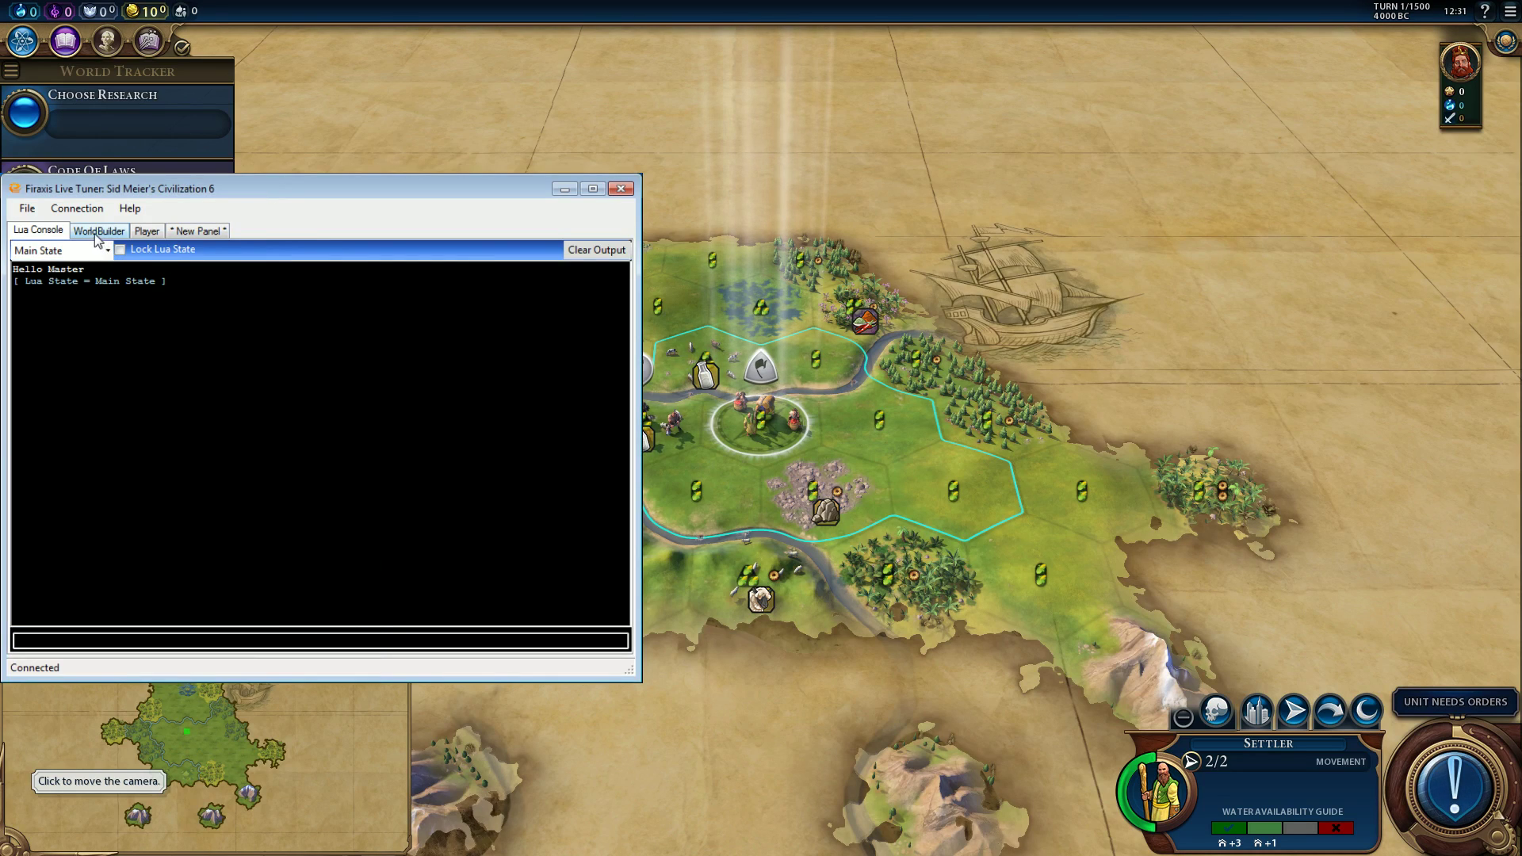
# Restart Live Tuner again and enlarge its window to the full height of the screen.
pyautogui.click(561, 195)
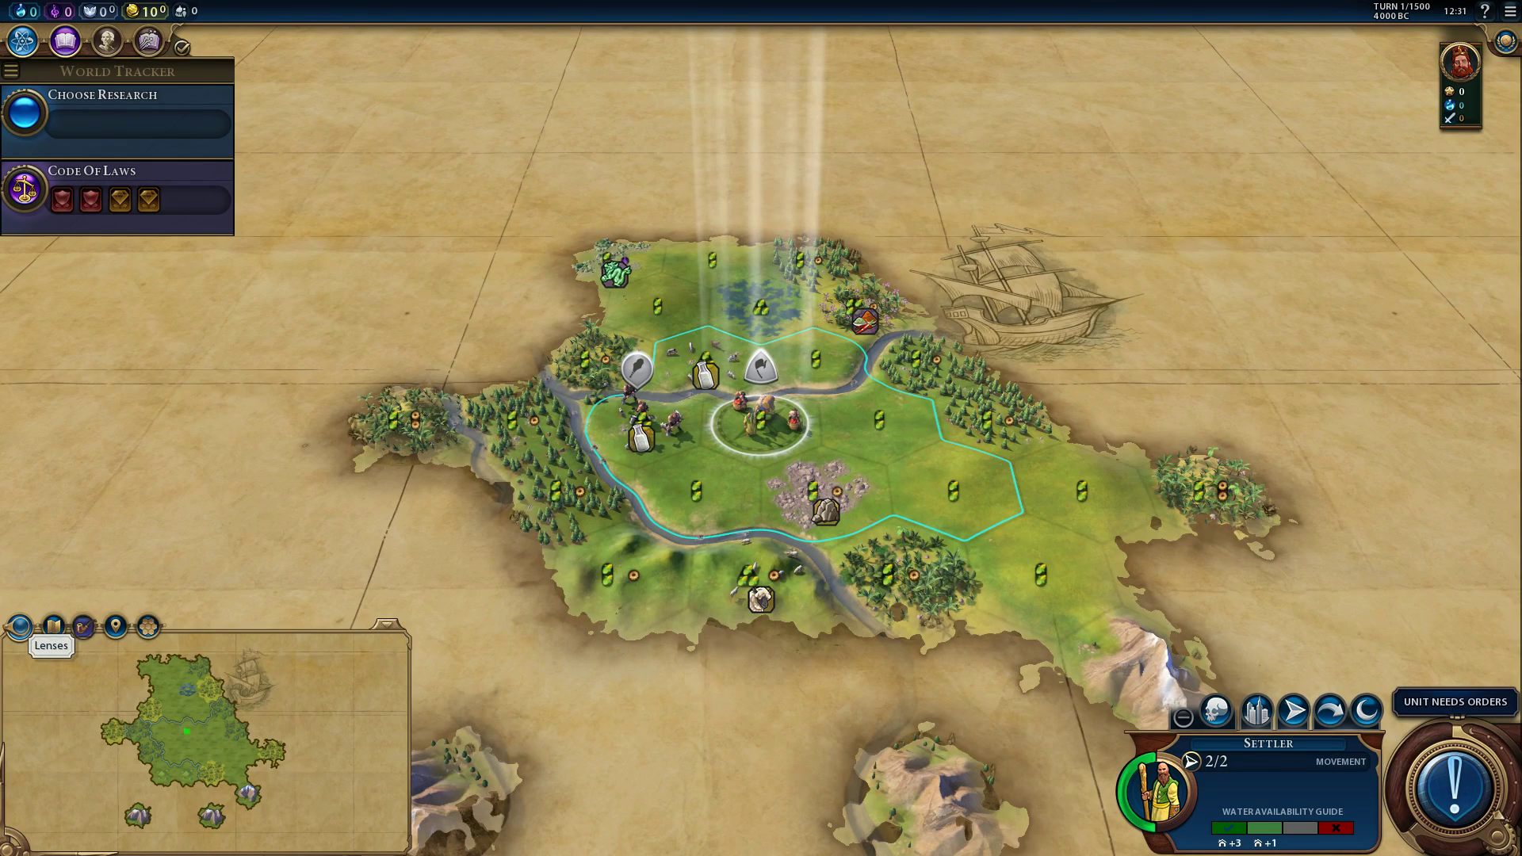
pyautogui.hotkey('alt', 'Tab')
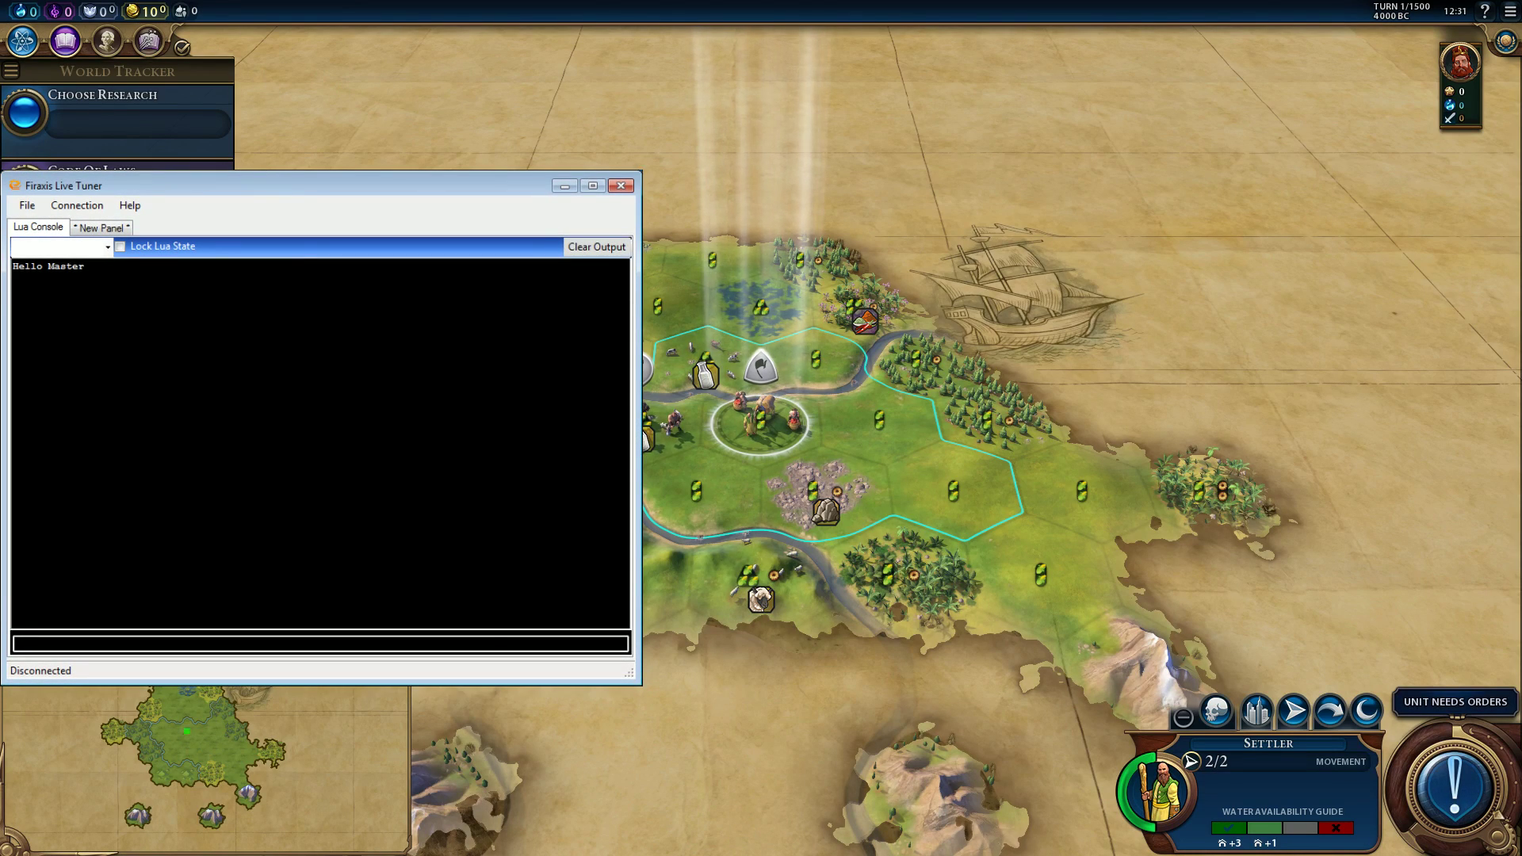
pyautogui.moveTo(634, 680); pyautogui.dragTo(629, 848)
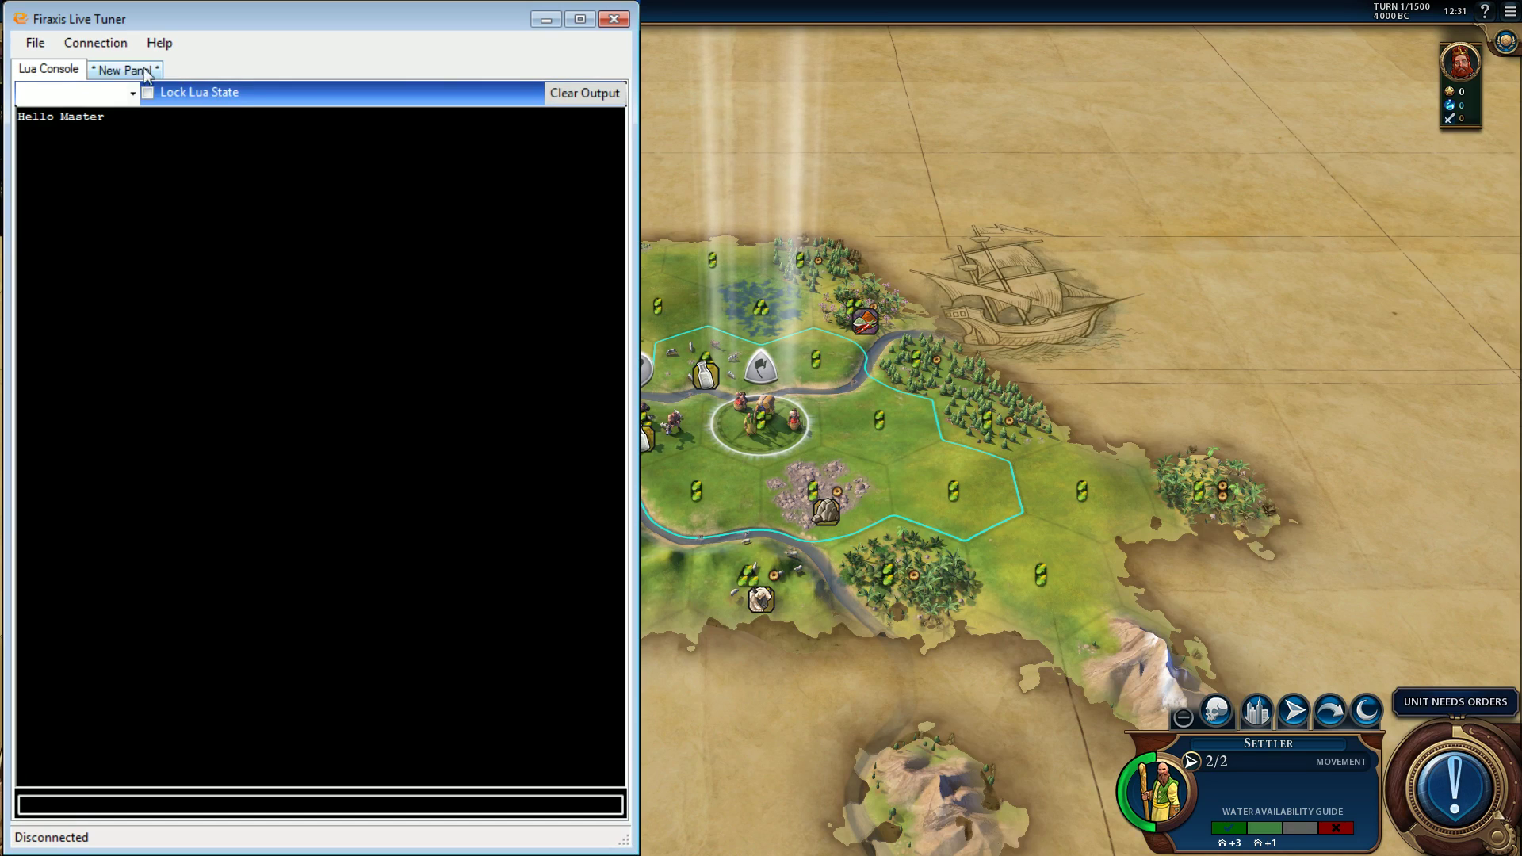
# Change the connection to the host address ending in 2.104 on port 4318 and connect to the game.
pyautogui.click(96, 43)
pyautogui.click(119, 62)
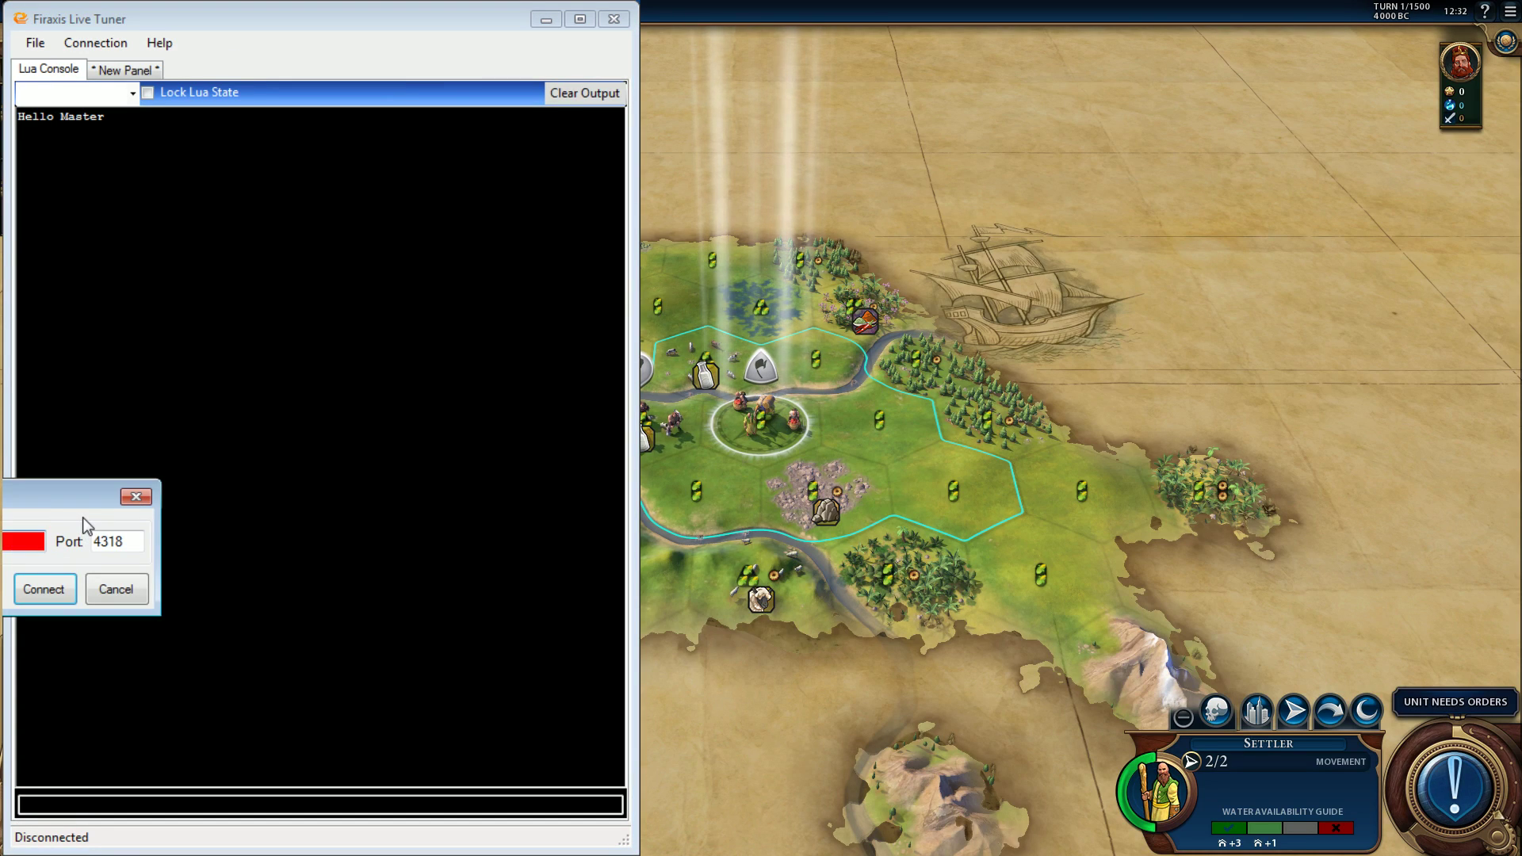
pyautogui.press('BackSpace')
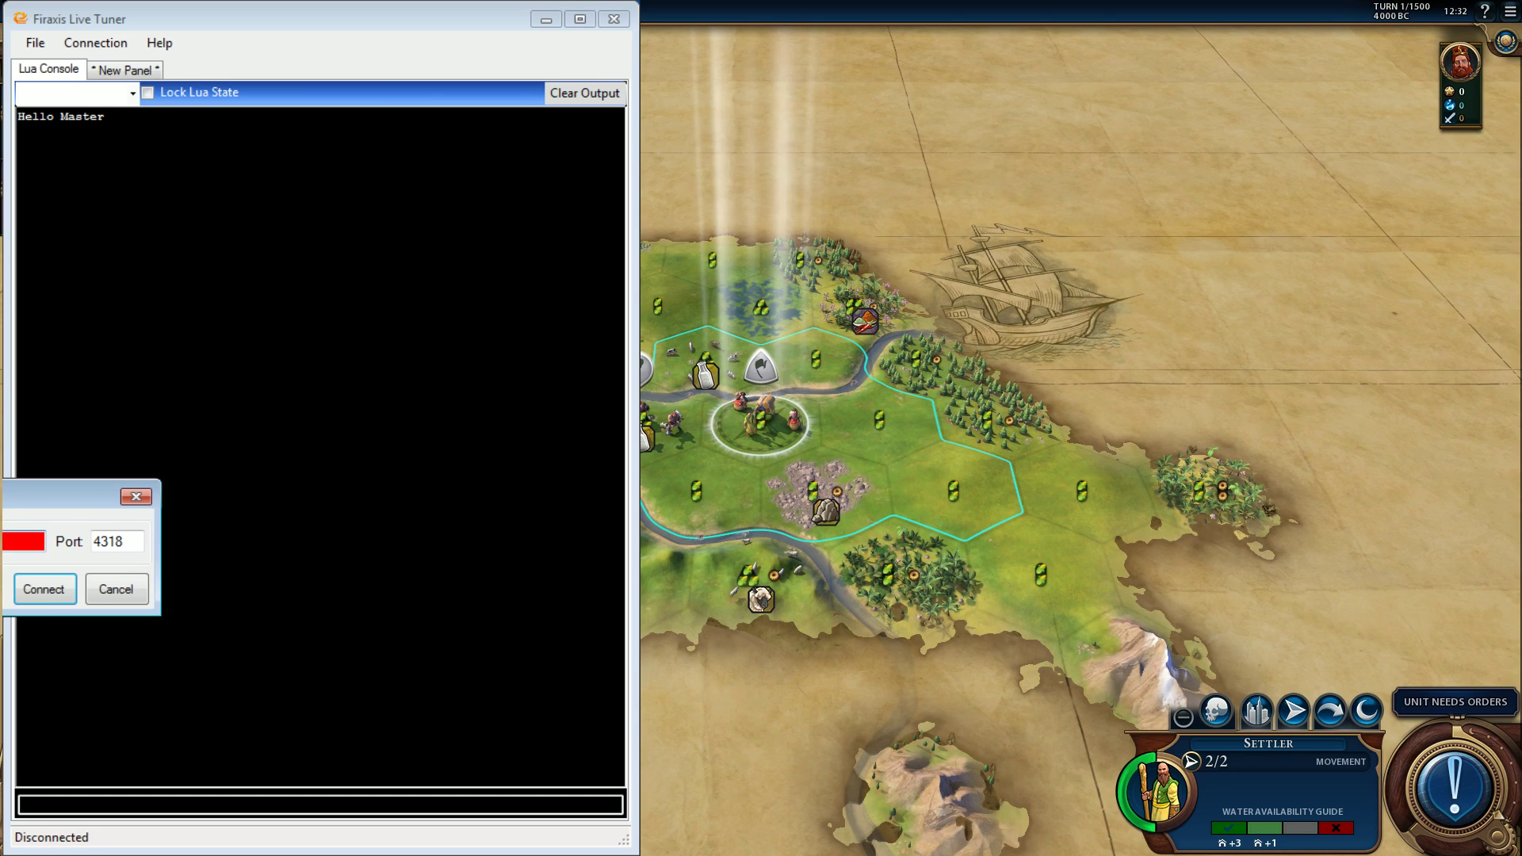
pyautogui.write('2.104')
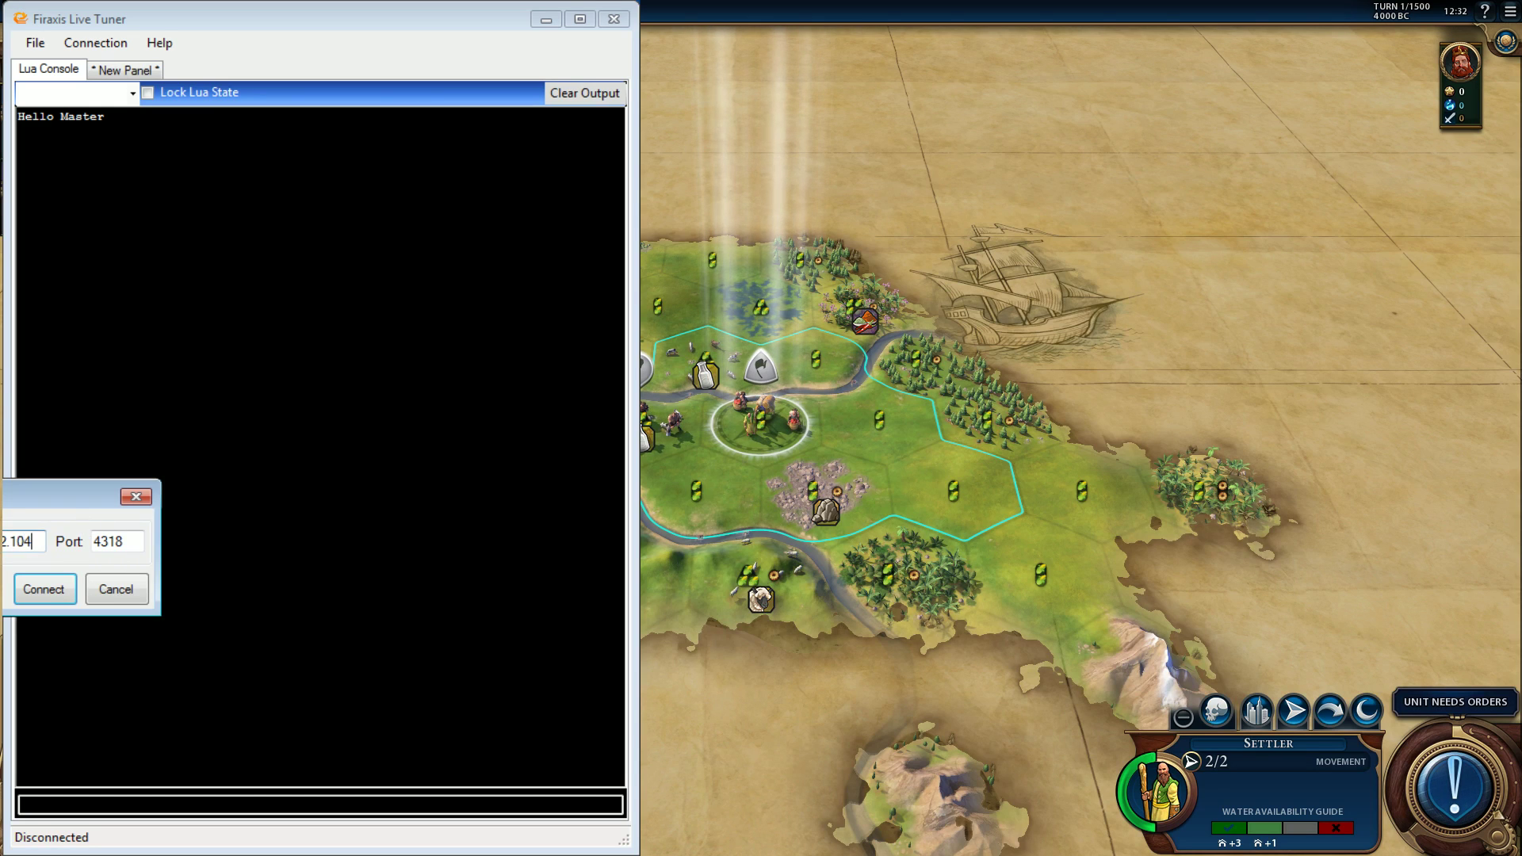
pyautogui.press('Return')
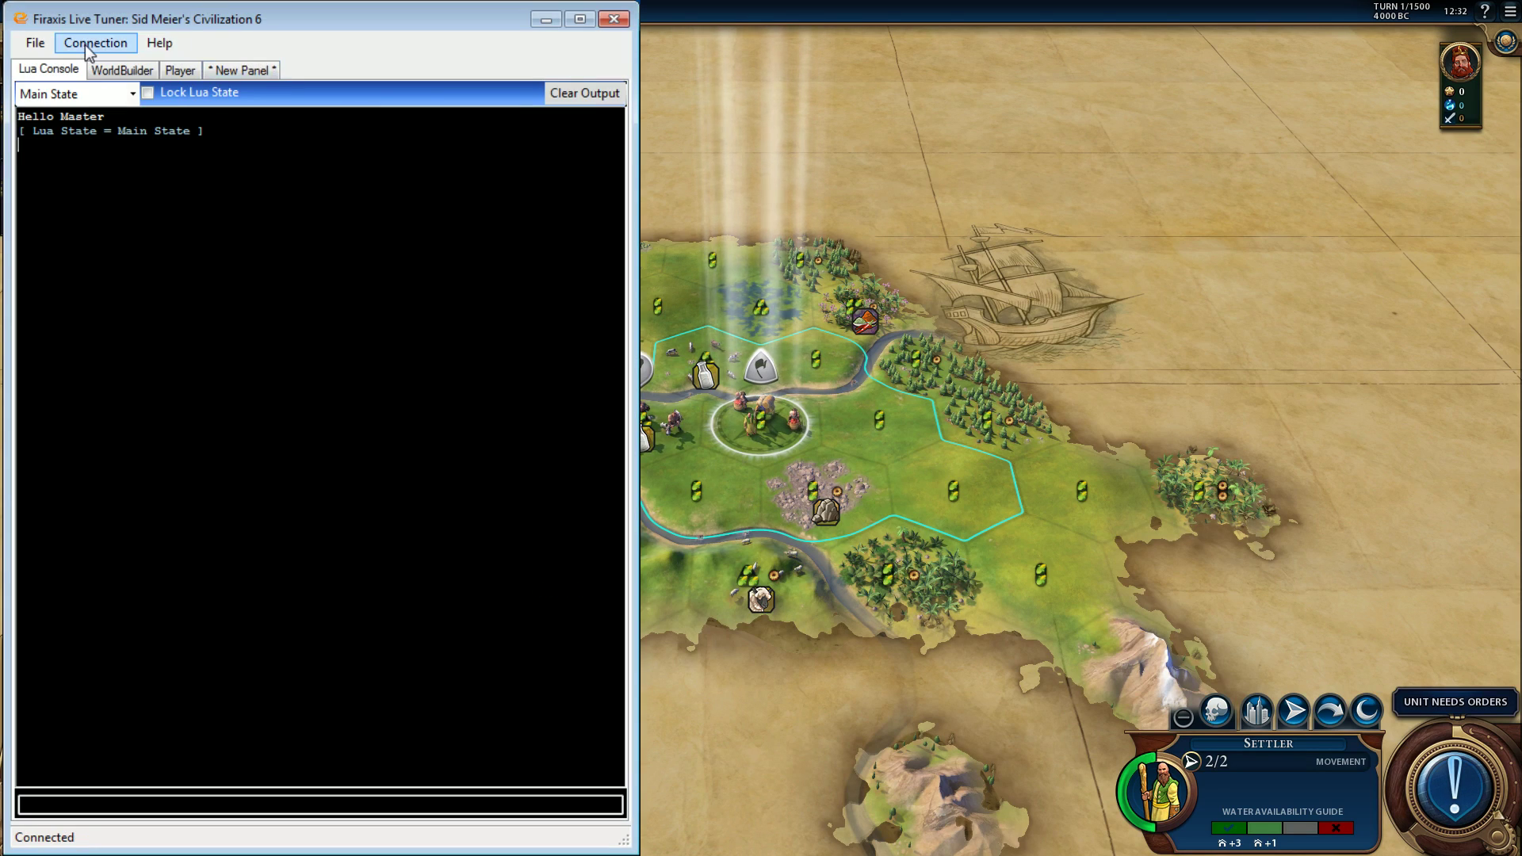
# Open the City.ltp panel from the Sid Meier's Civilization VI Debug folder.
pyautogui.click(35, 42)
pyautogui.click(65, 89)
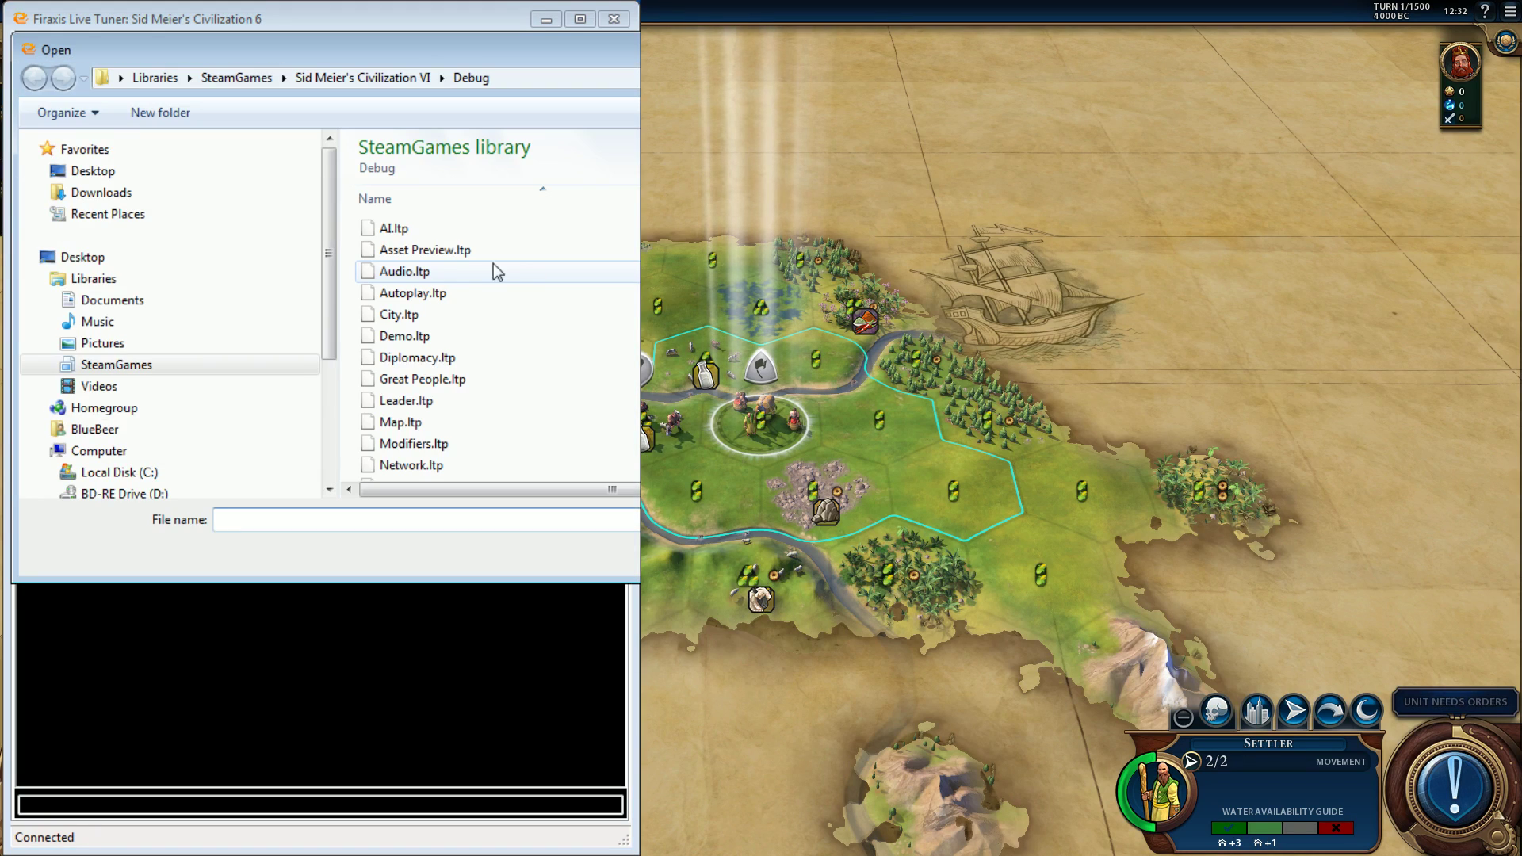
pyautogui.click(483, 315)
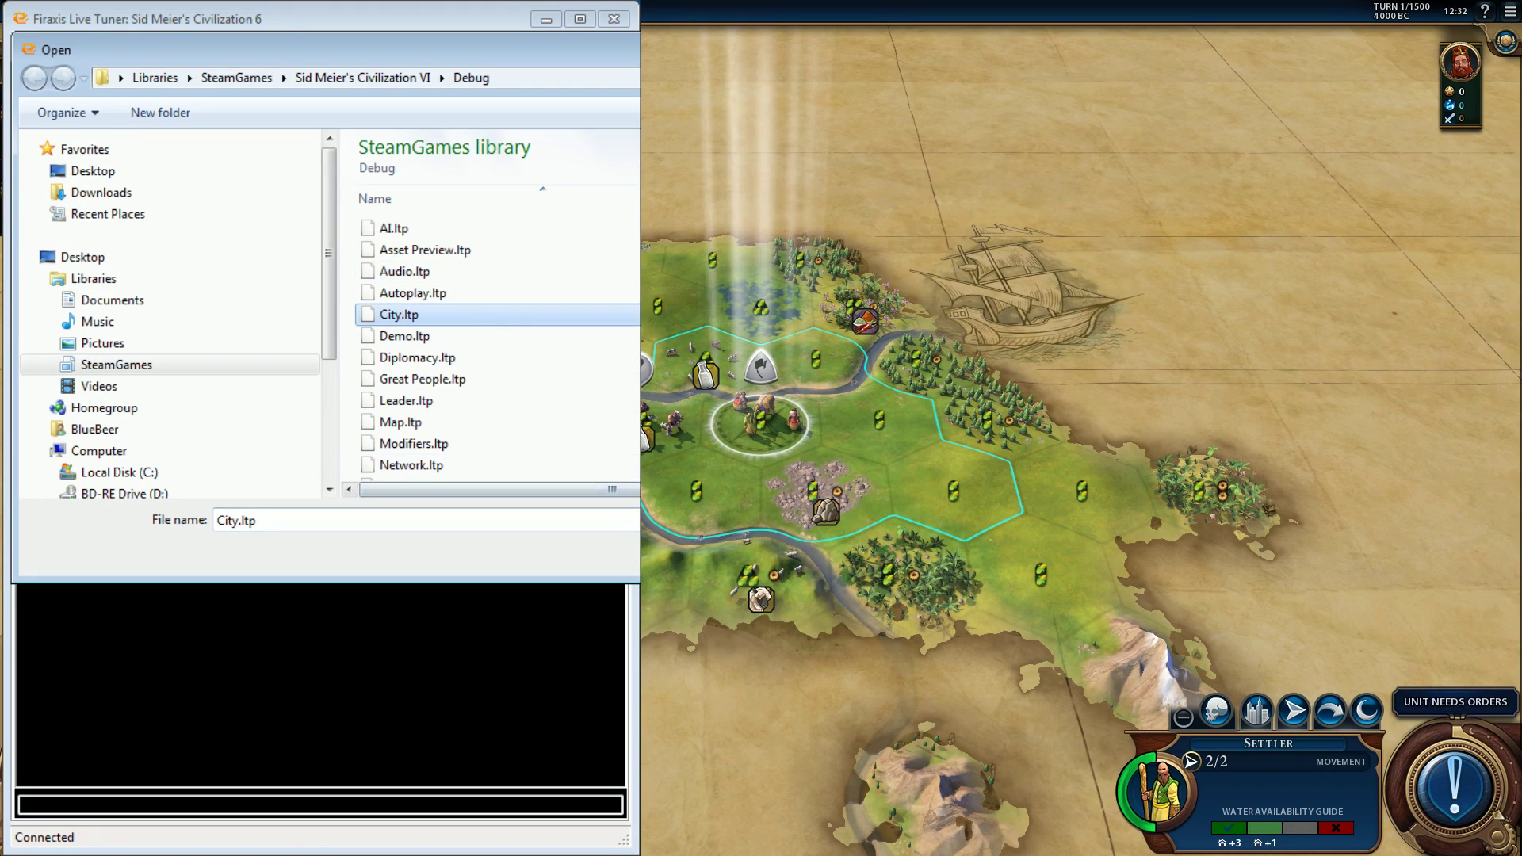
pyautogui.press('Return')
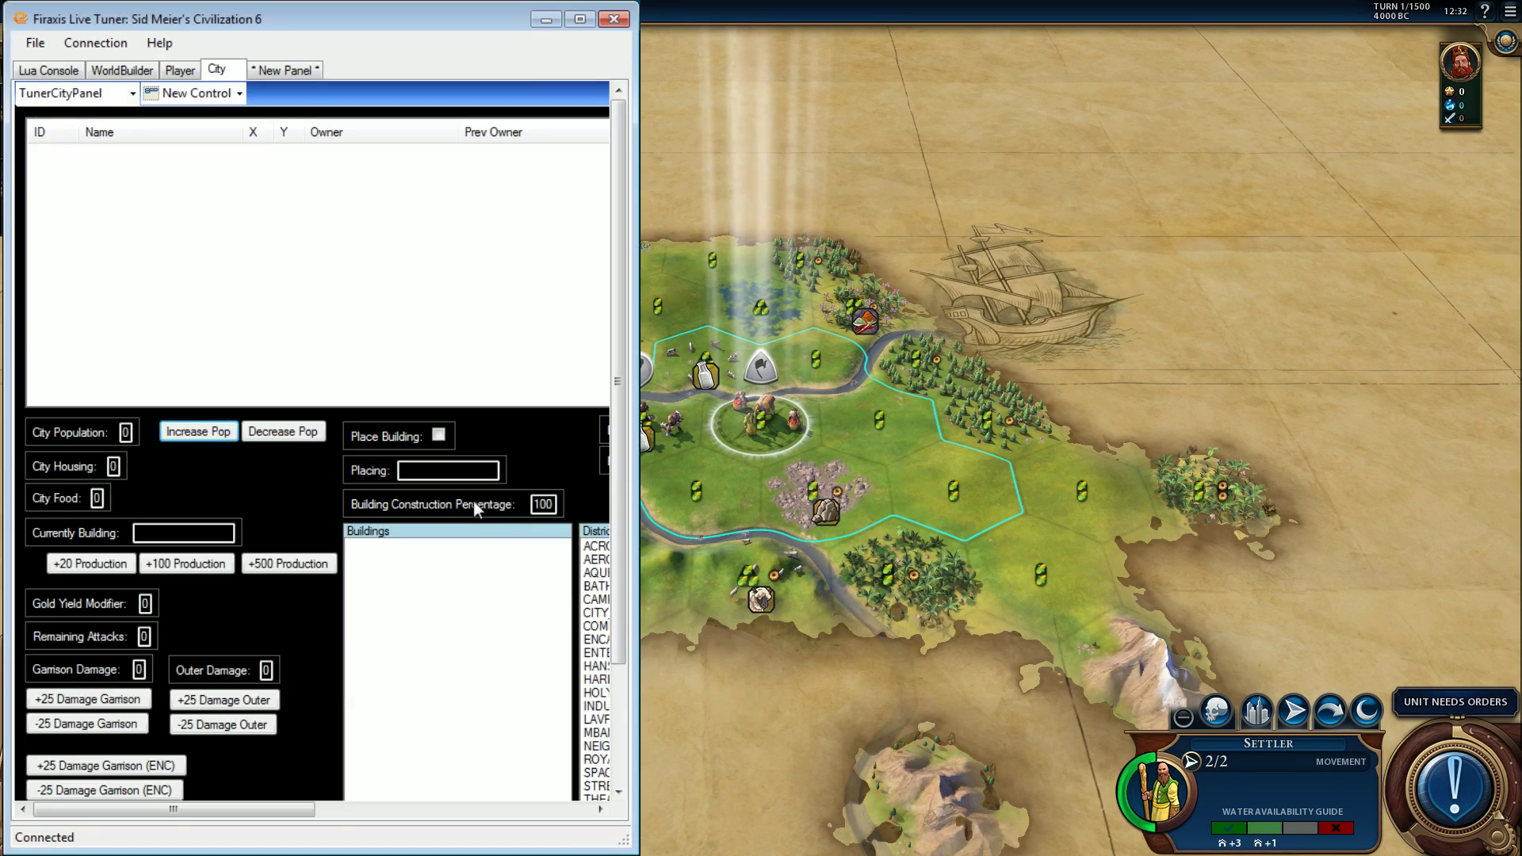
# Add the Unit.ltp panel from the Debug folder.
pyautogui.click(96, 43)
pyautogui.moveTo(54, 50)
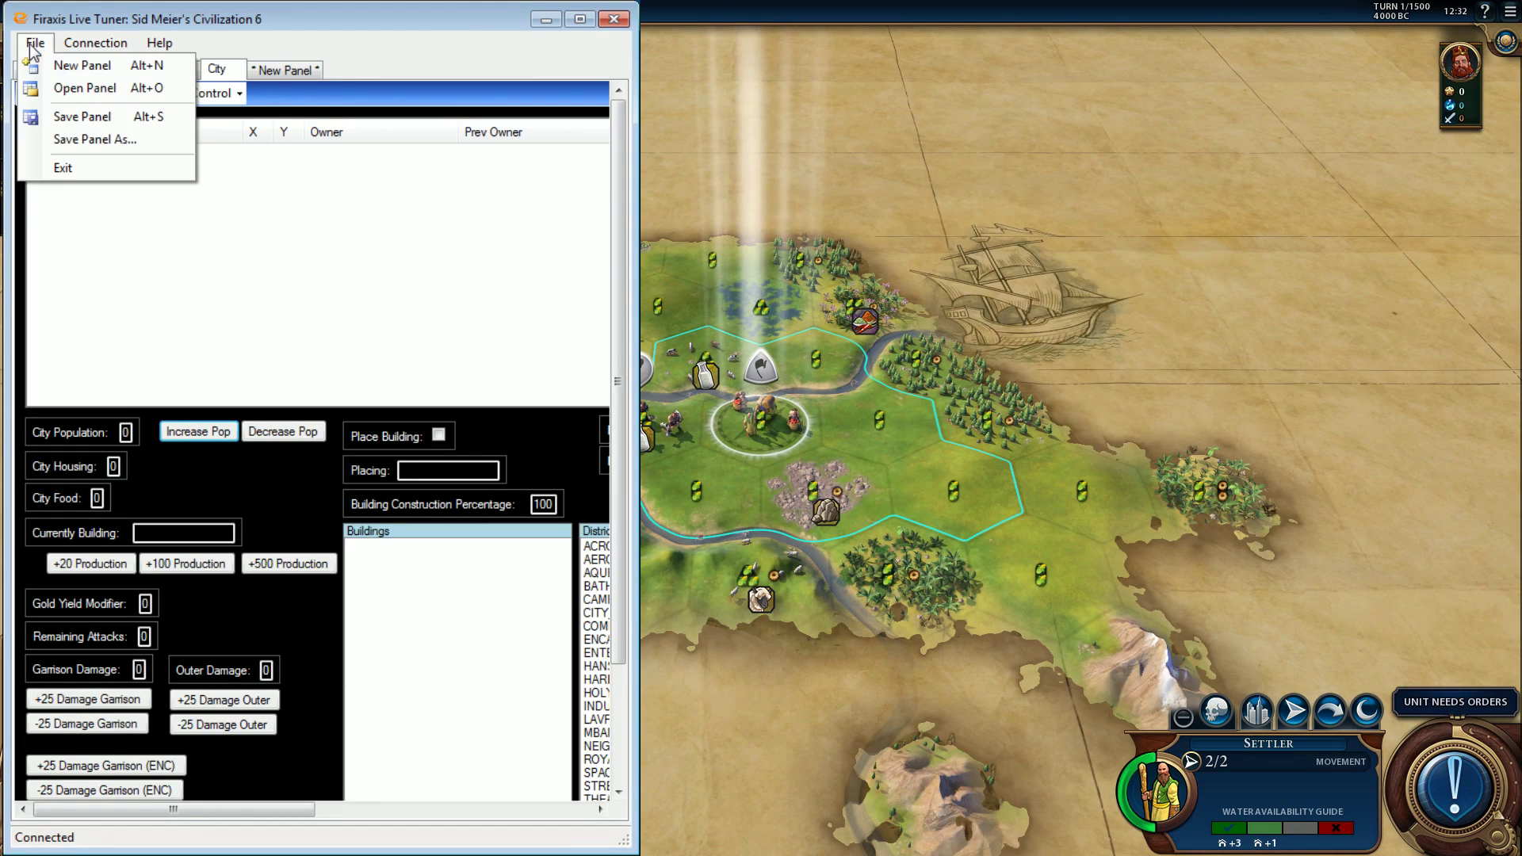
pyautogui.click(55, 89)
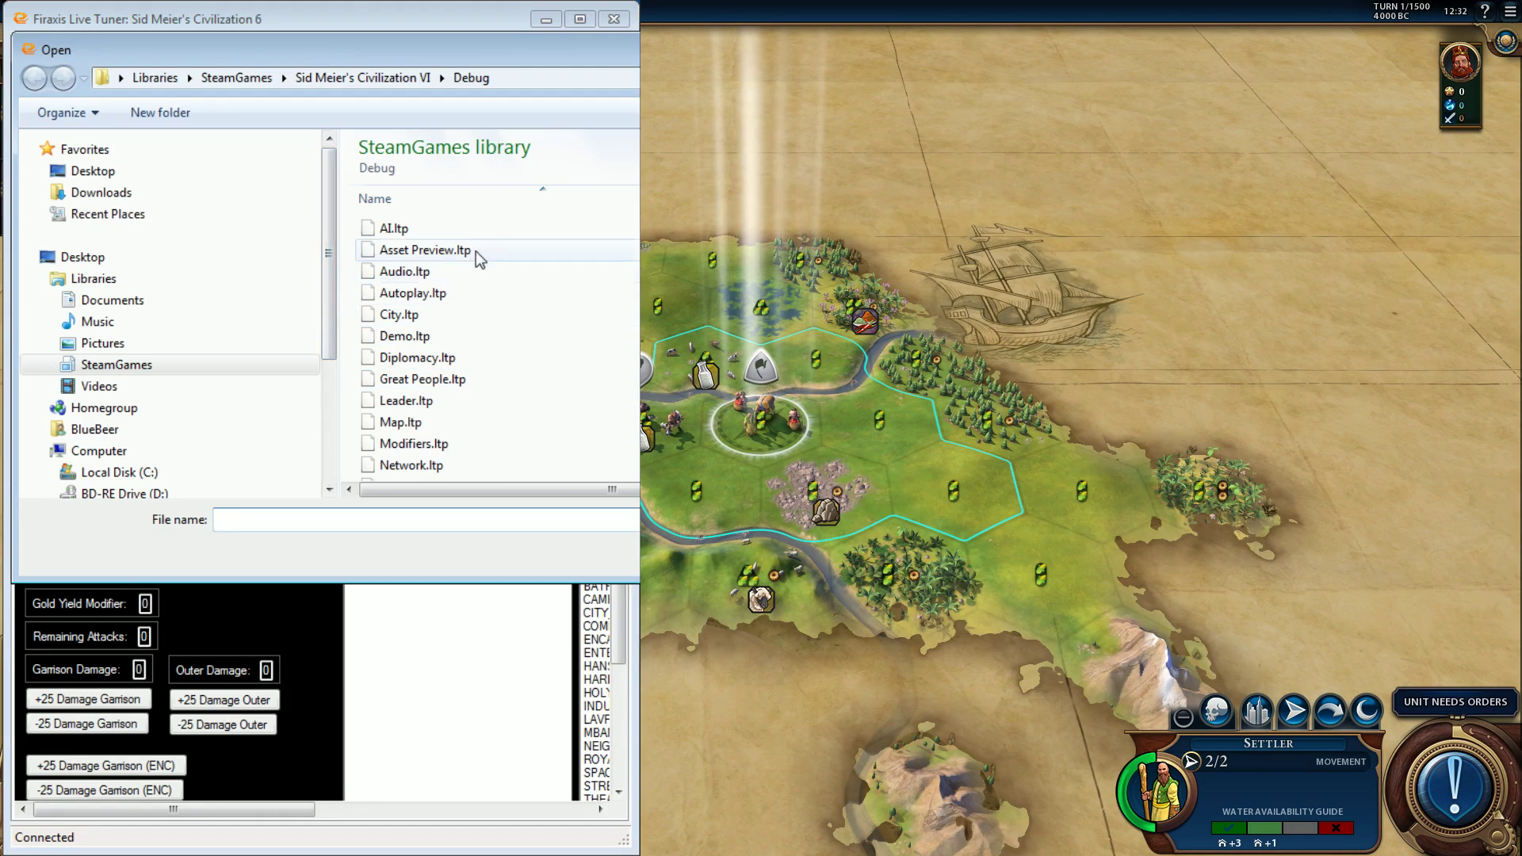
pyautogui.click(475, 401)
pyautogui.scroll(-3, 473, 393)
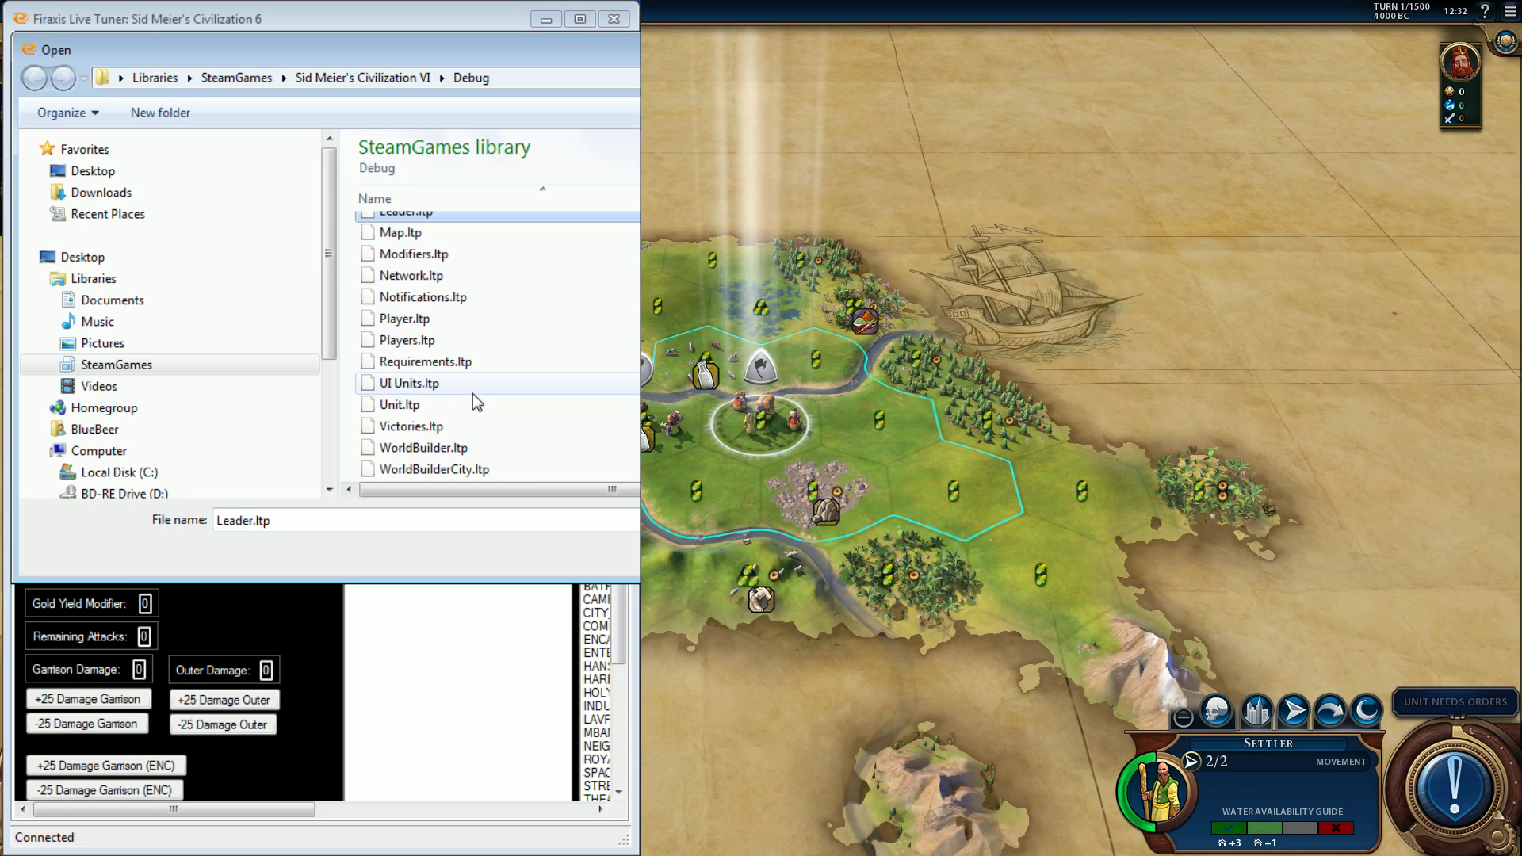
pyautogui.click(459, 406)
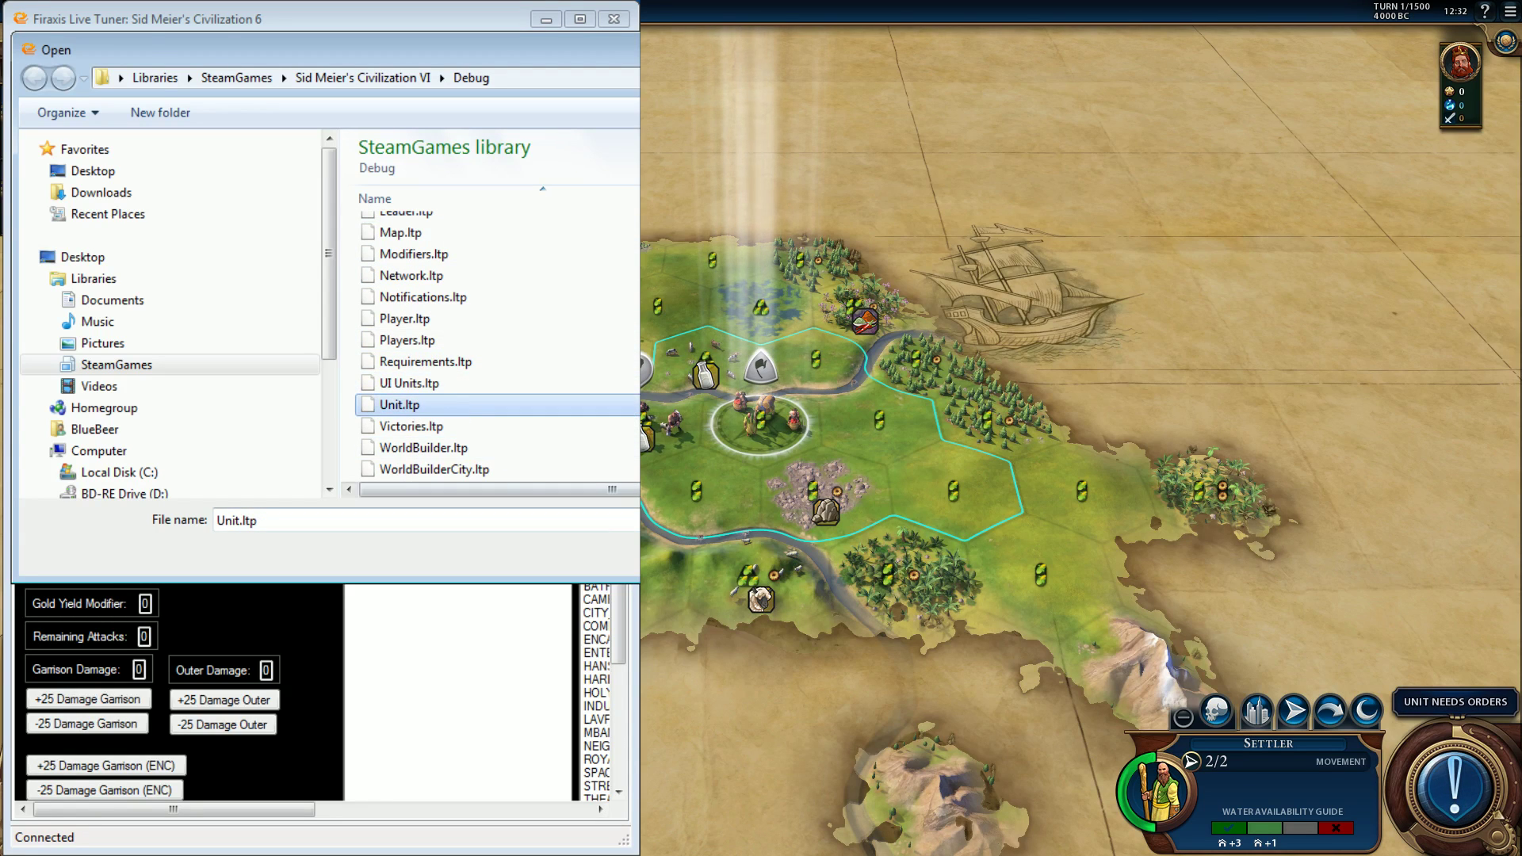
pyautogui.press('Return')
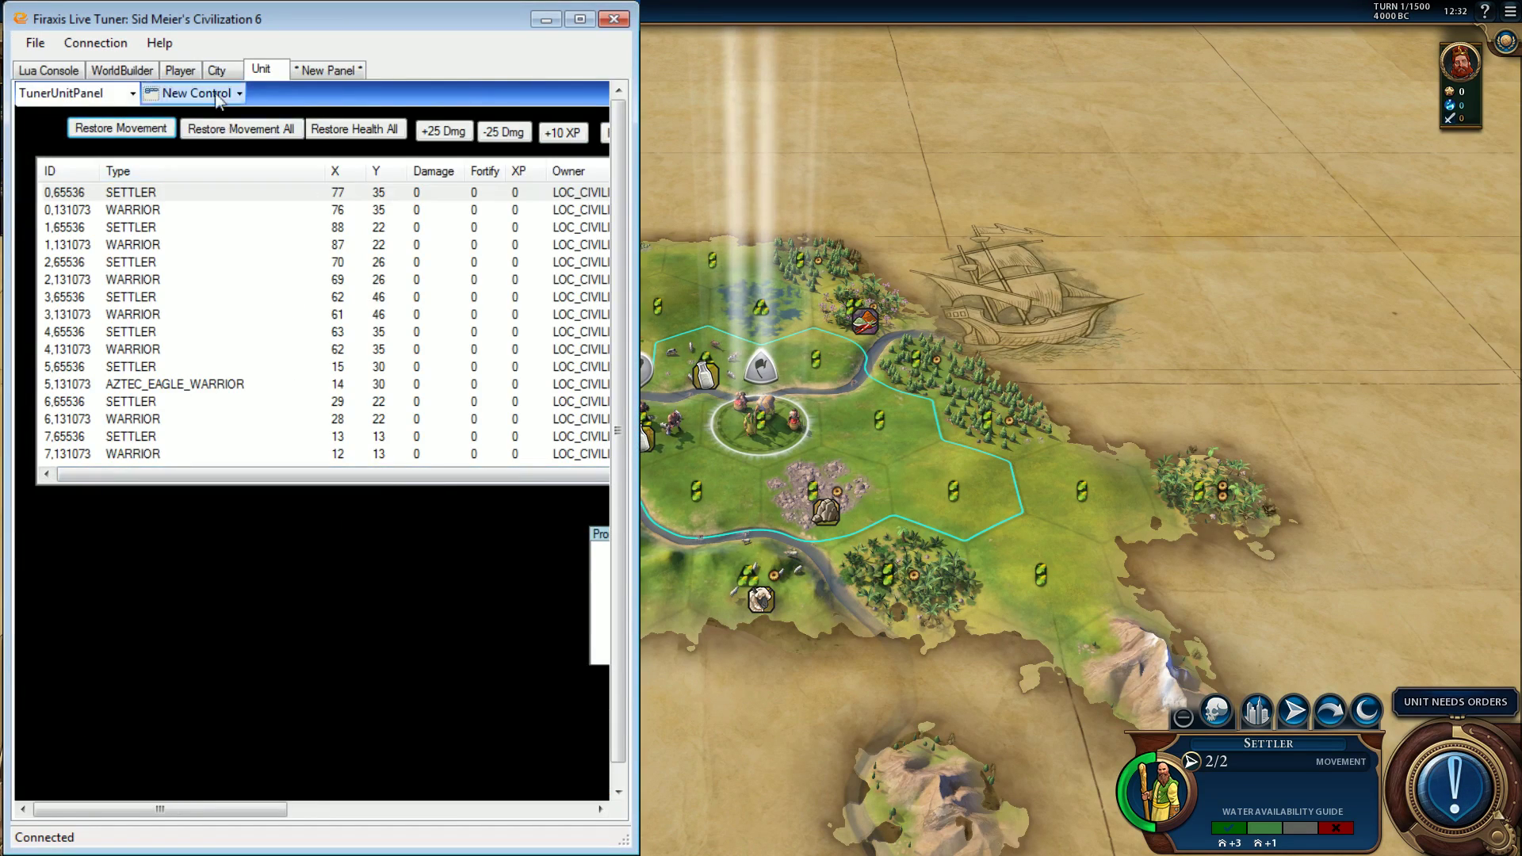
# Add the WorldBuilderCity.ltp panel from the Debug folder and look across its building and district controls.
pyautogui.click(92, 43)
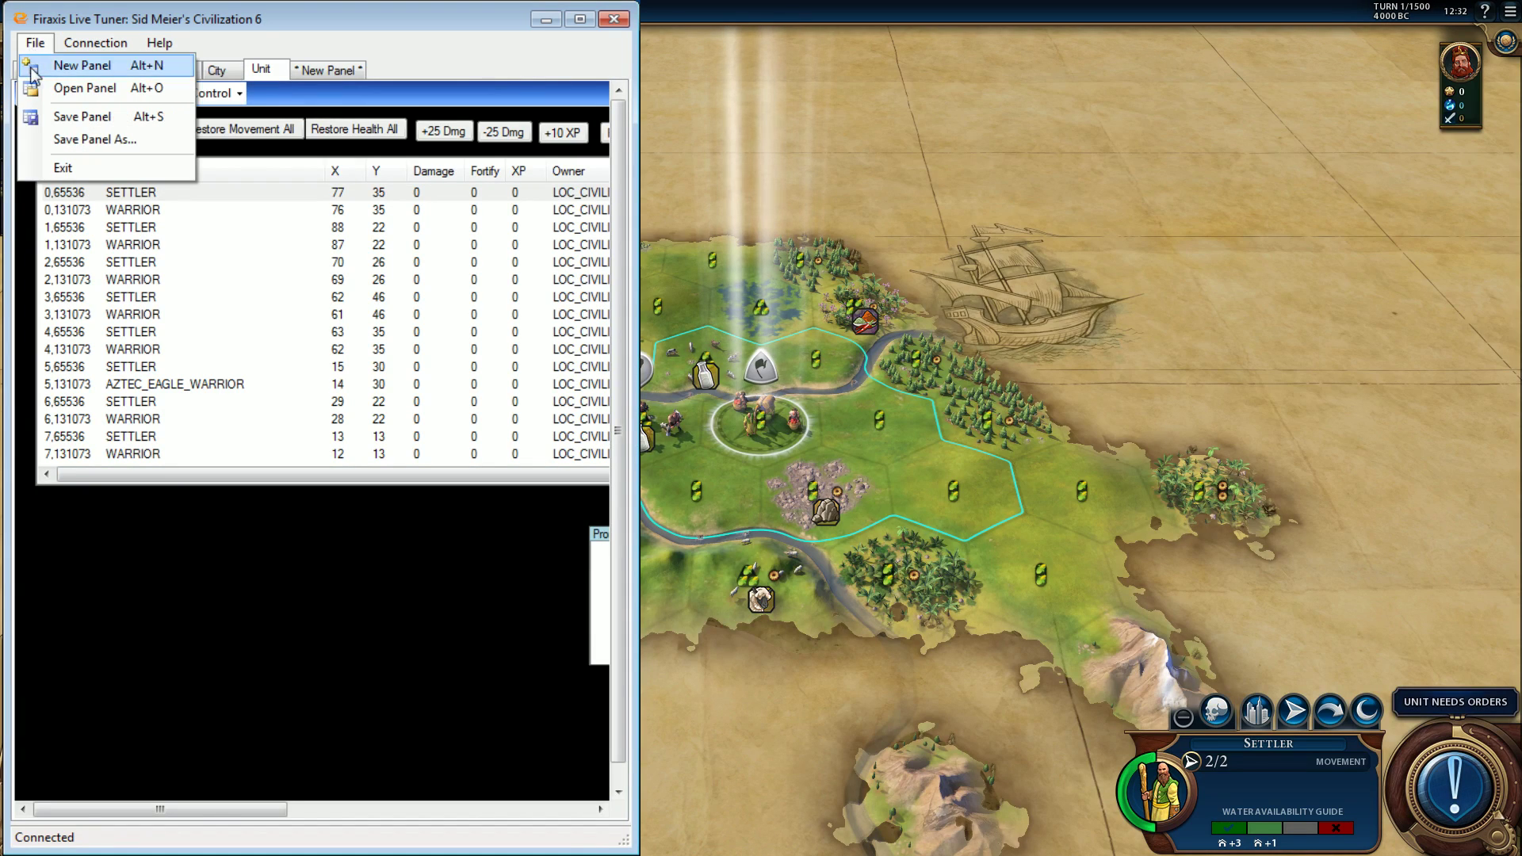
pyautogui.click(48, 88)
pyautogui.click(444, 358)
pyautogui.scroll(-3, 456, 365)
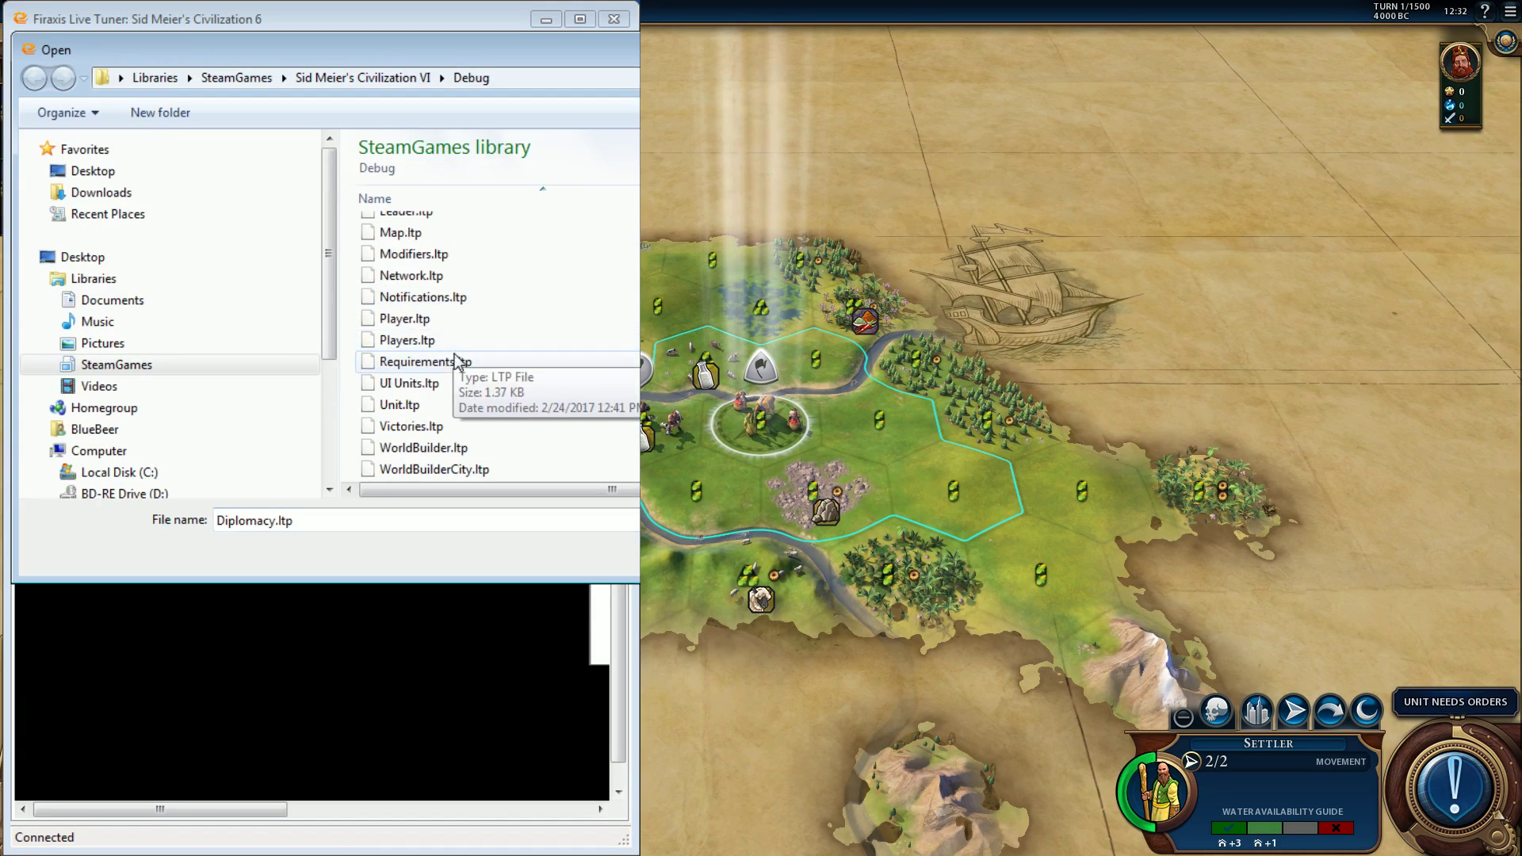
pyautogui.click(480, 469)
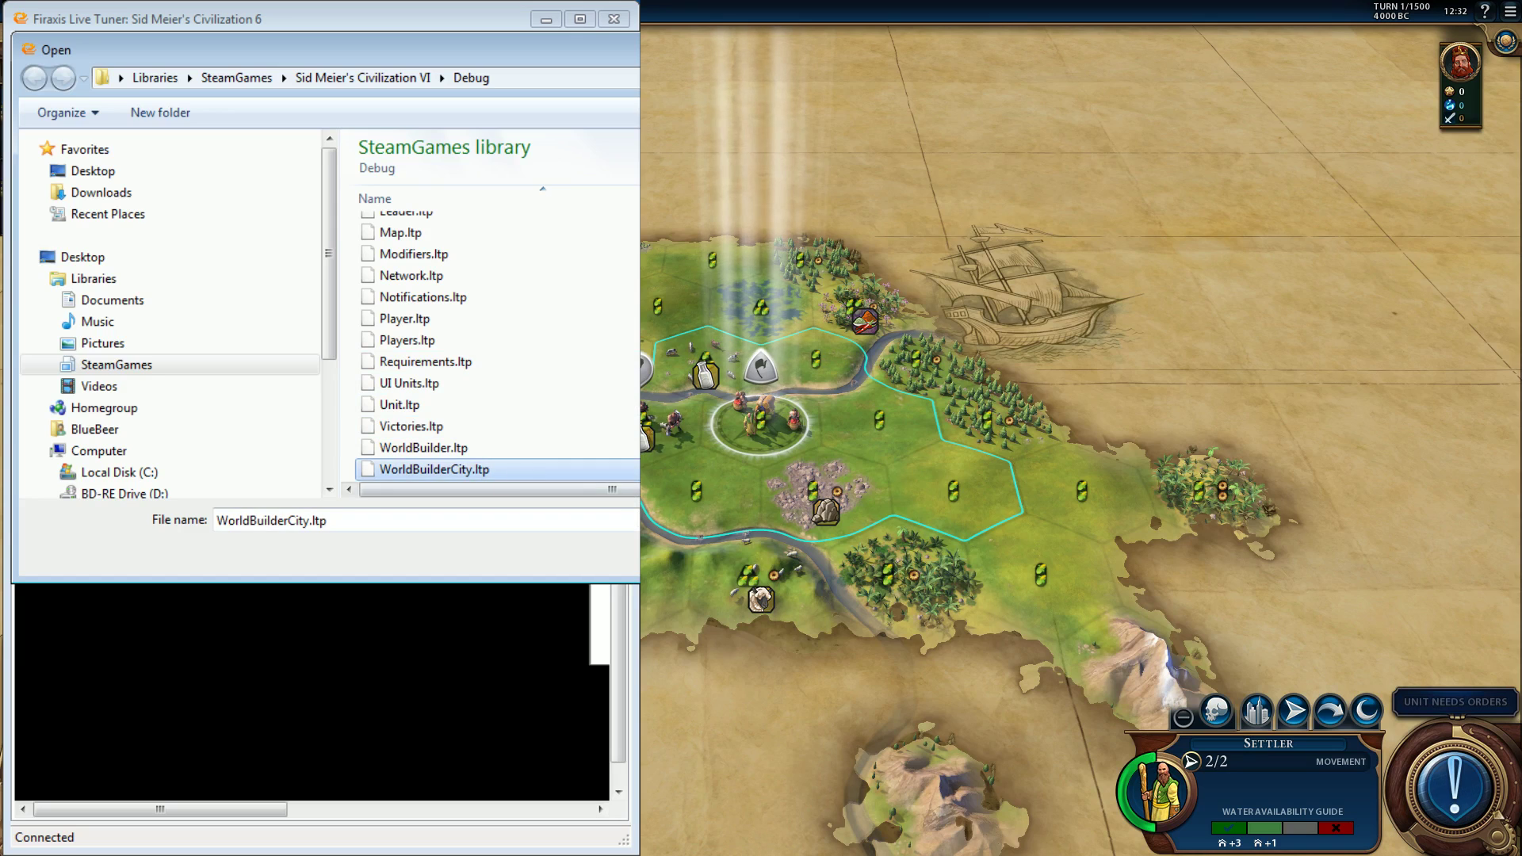
pyautogui.press('Return')
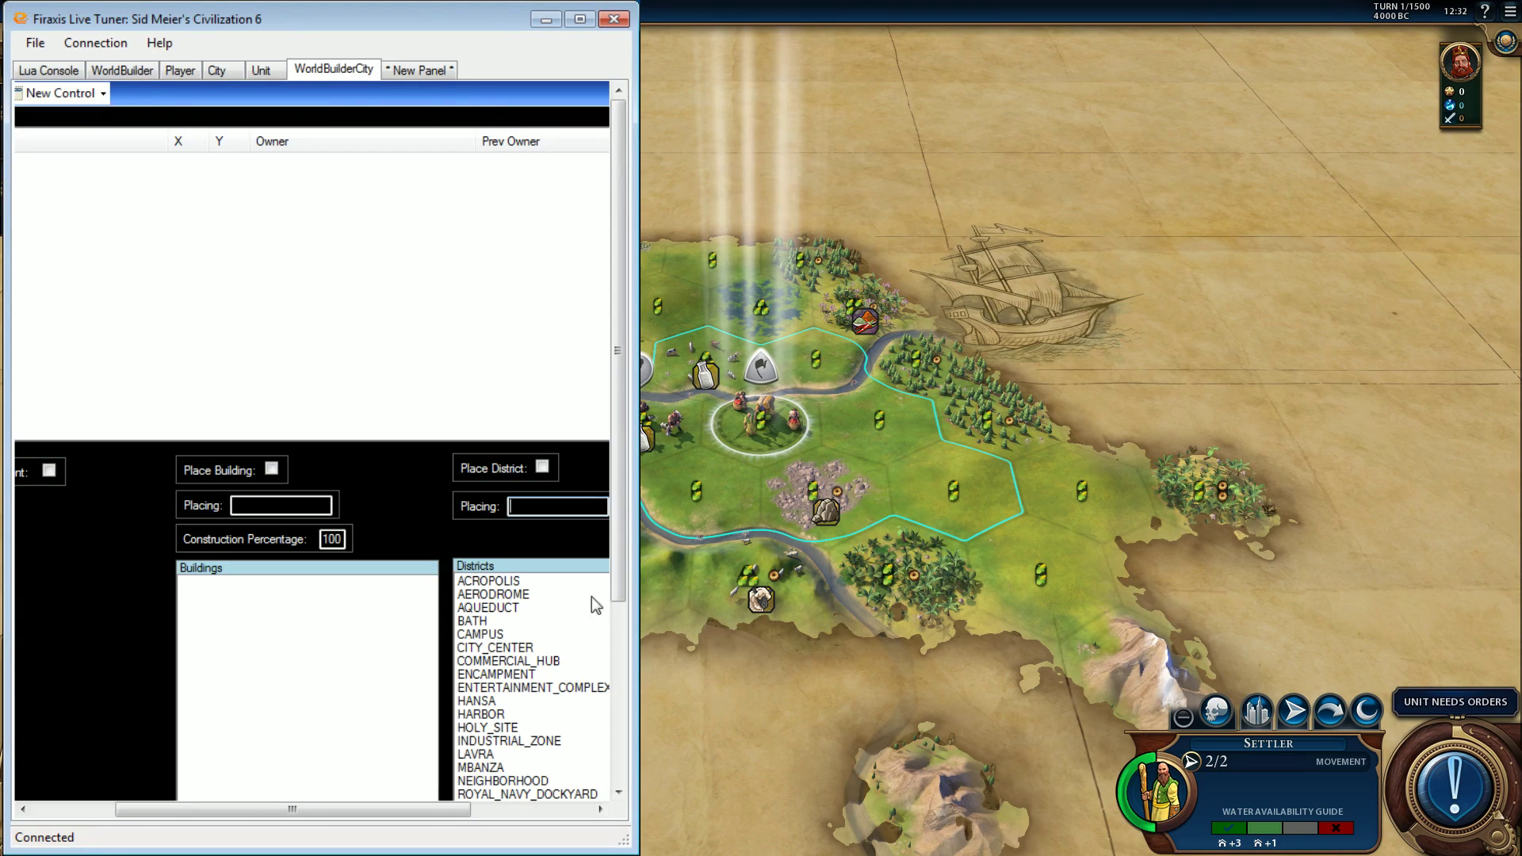
pyautogui.moveTo(350, 808); pyautogui.dragTo(1097, 487)
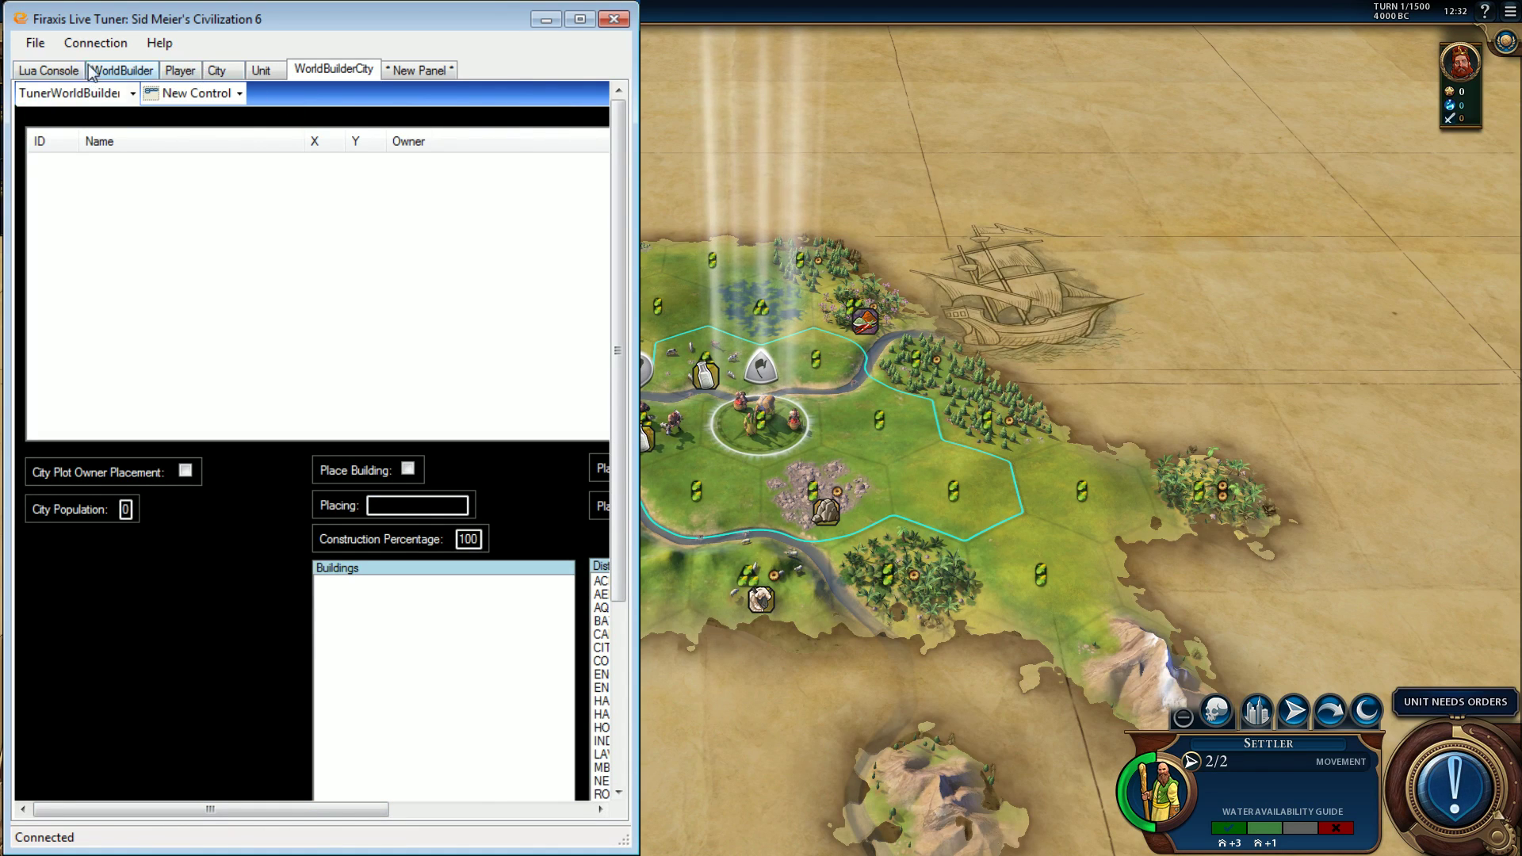
# Add the Diplomacy.ltp panel from the Debug folder after looking through the other available panel files.
pyautogui.click(36, 46)
pyautogui.click(48, 89)
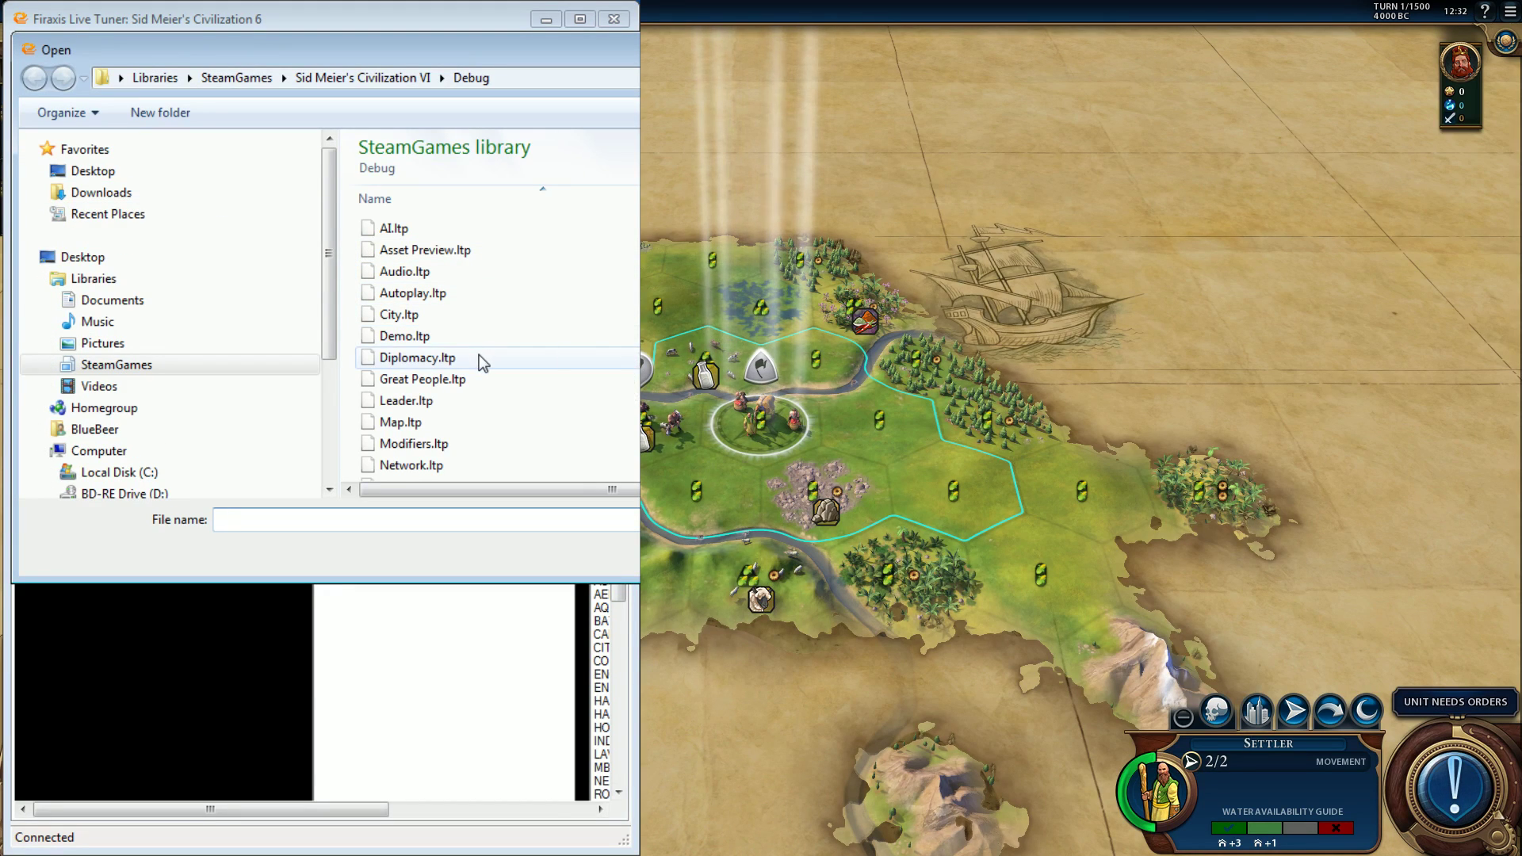
pyautogui.click(487, 423)
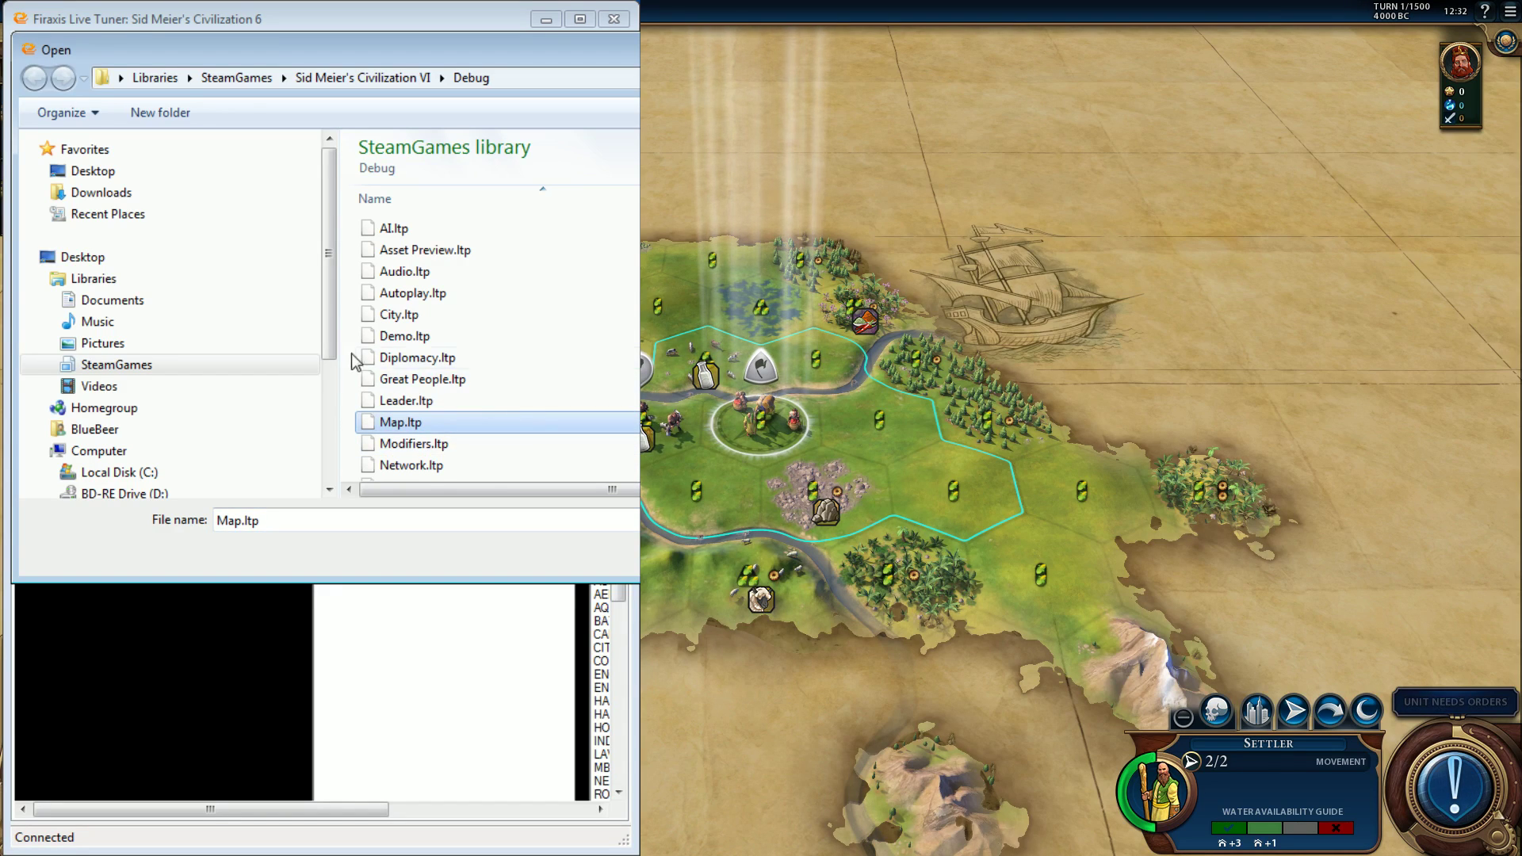
pyautogui.scroll(-1, 487, 369)
pyautogui.scroll(-2, 487, 370)
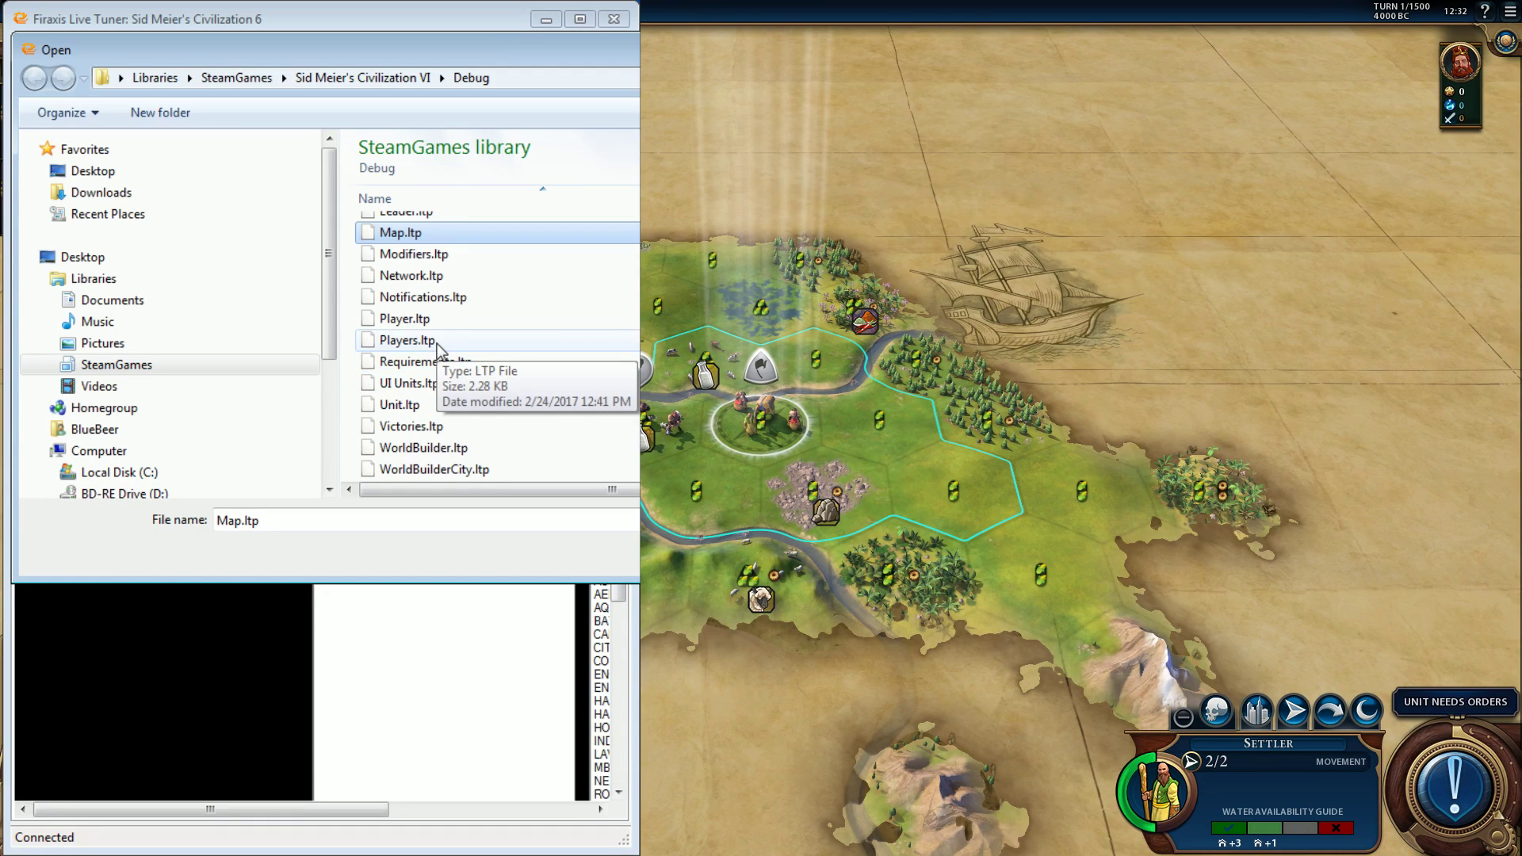
pyautogui.scroll(3, 436, 344)
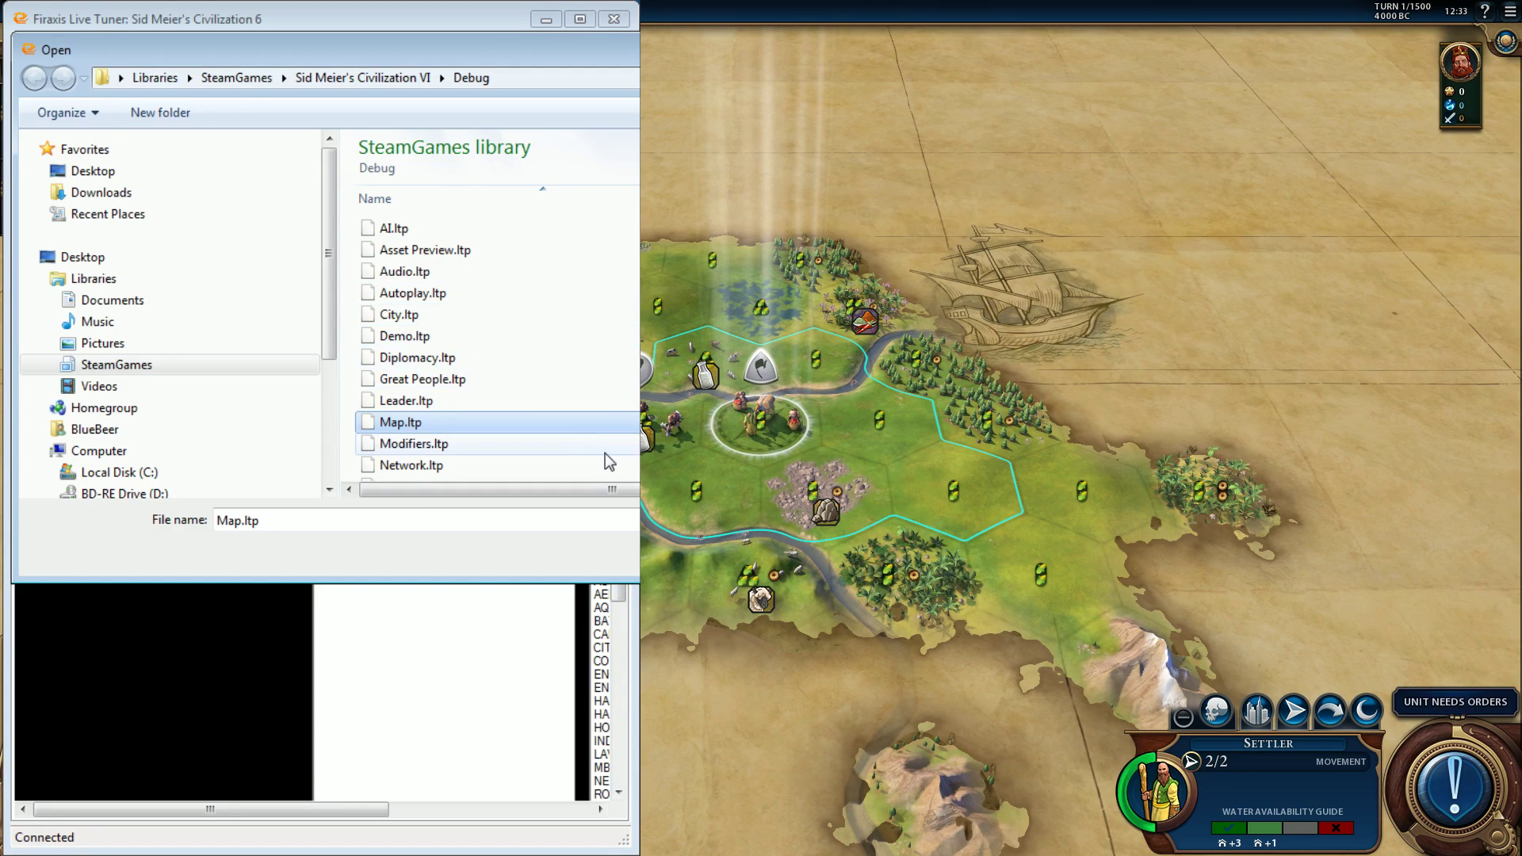
pyautogui.click(477, 356)
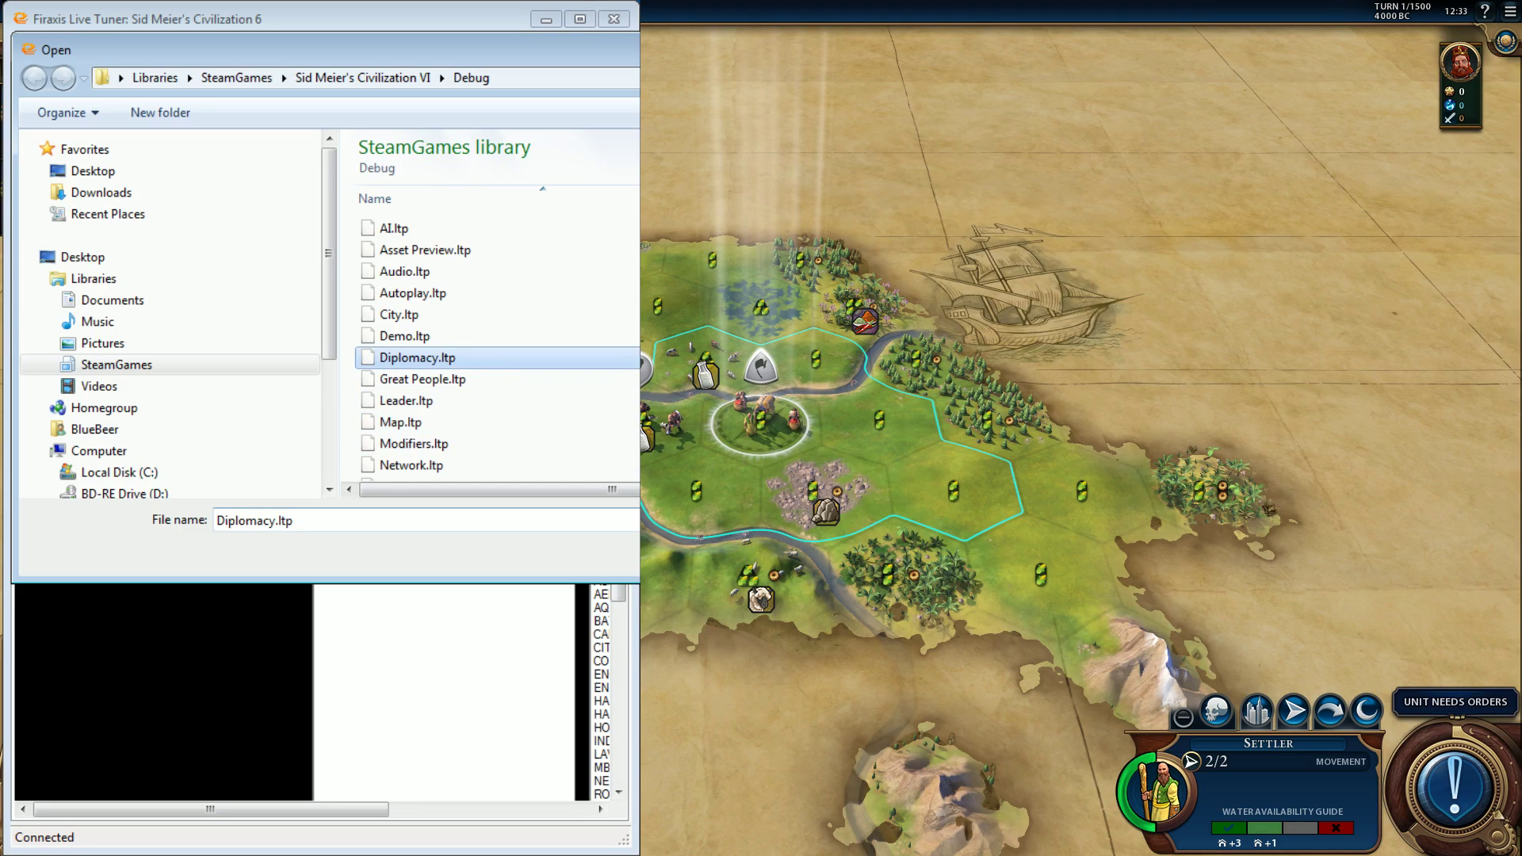
pyautogui.press('Return')
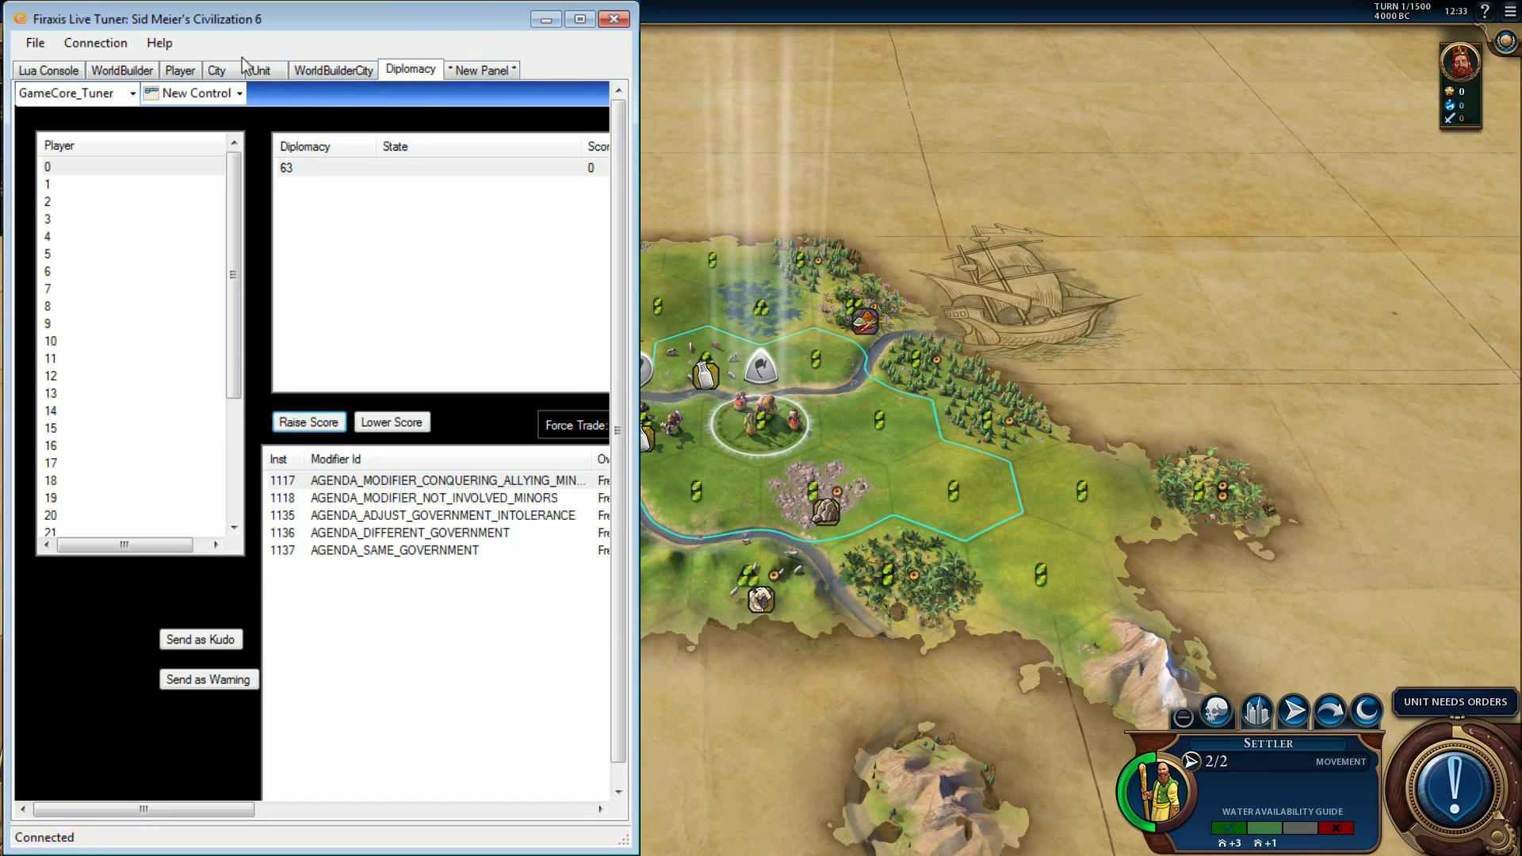
# Add the Map.ltp panel from the Debug folder and switch back to the Player panel.
pyautogui.click(35, 43)
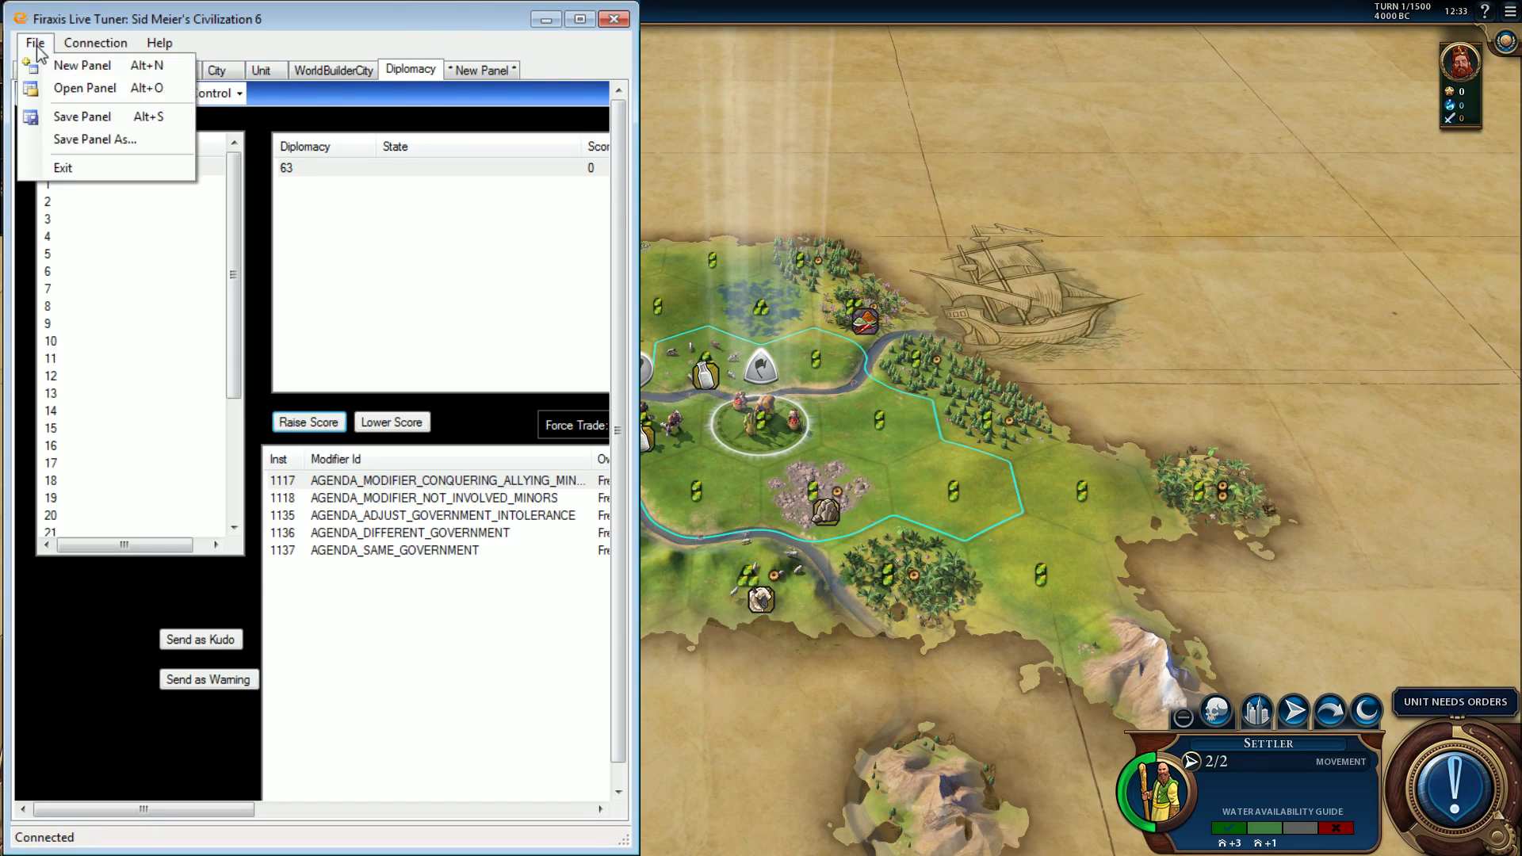
pyautogui.click(106, 89)
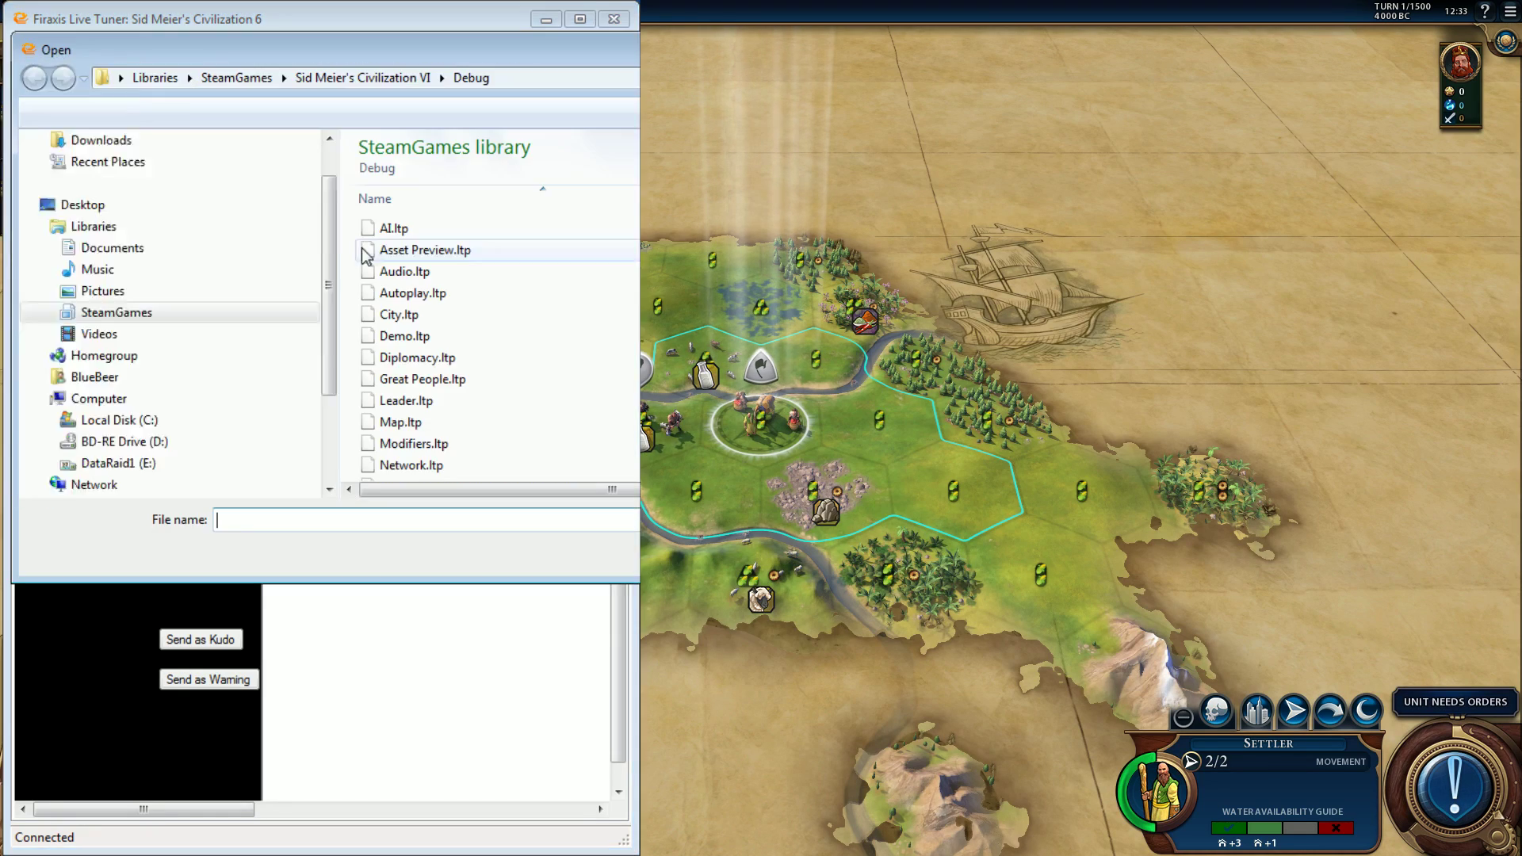
pyautogui.click(440, 379)
pyautogui.click(448, 422)
pyautogui.doubleClick(404, 422)
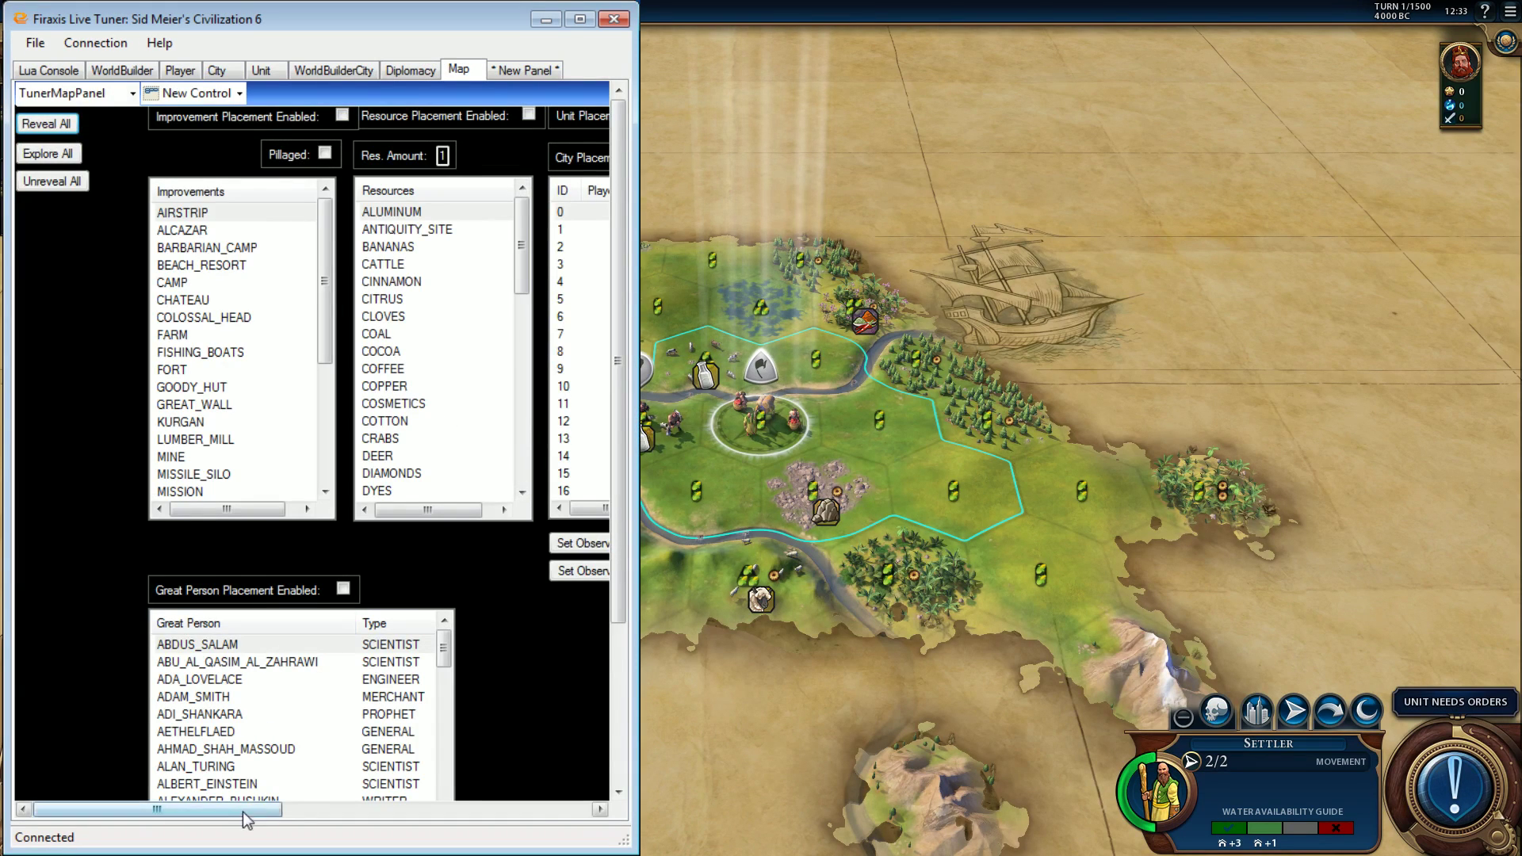
pyautogui.moveTo(245, 809); pyautogui.dragTo(191, 847)
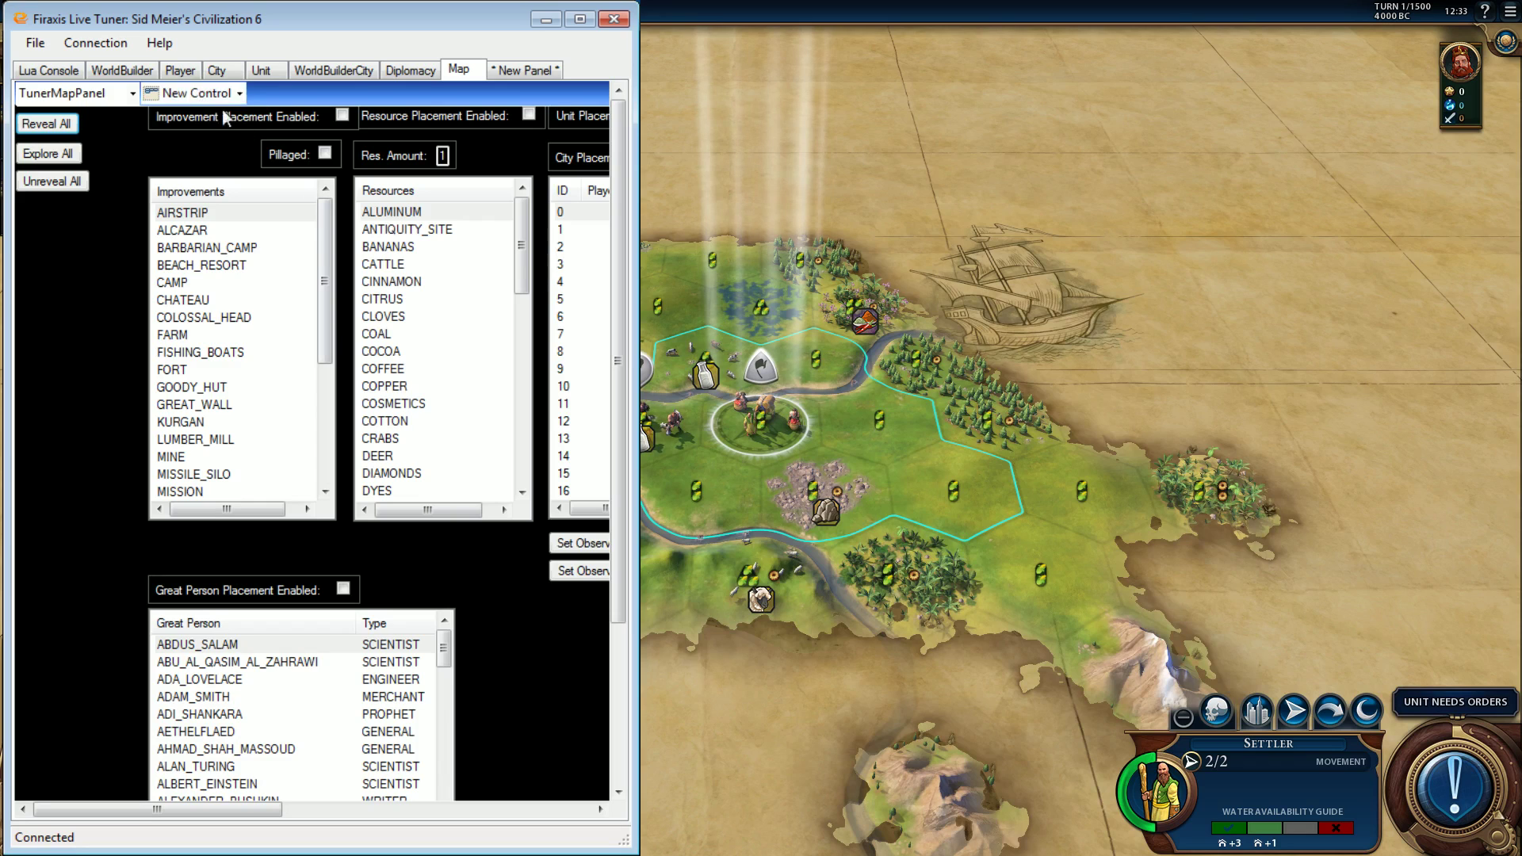
pyautogui.click(189, 70)
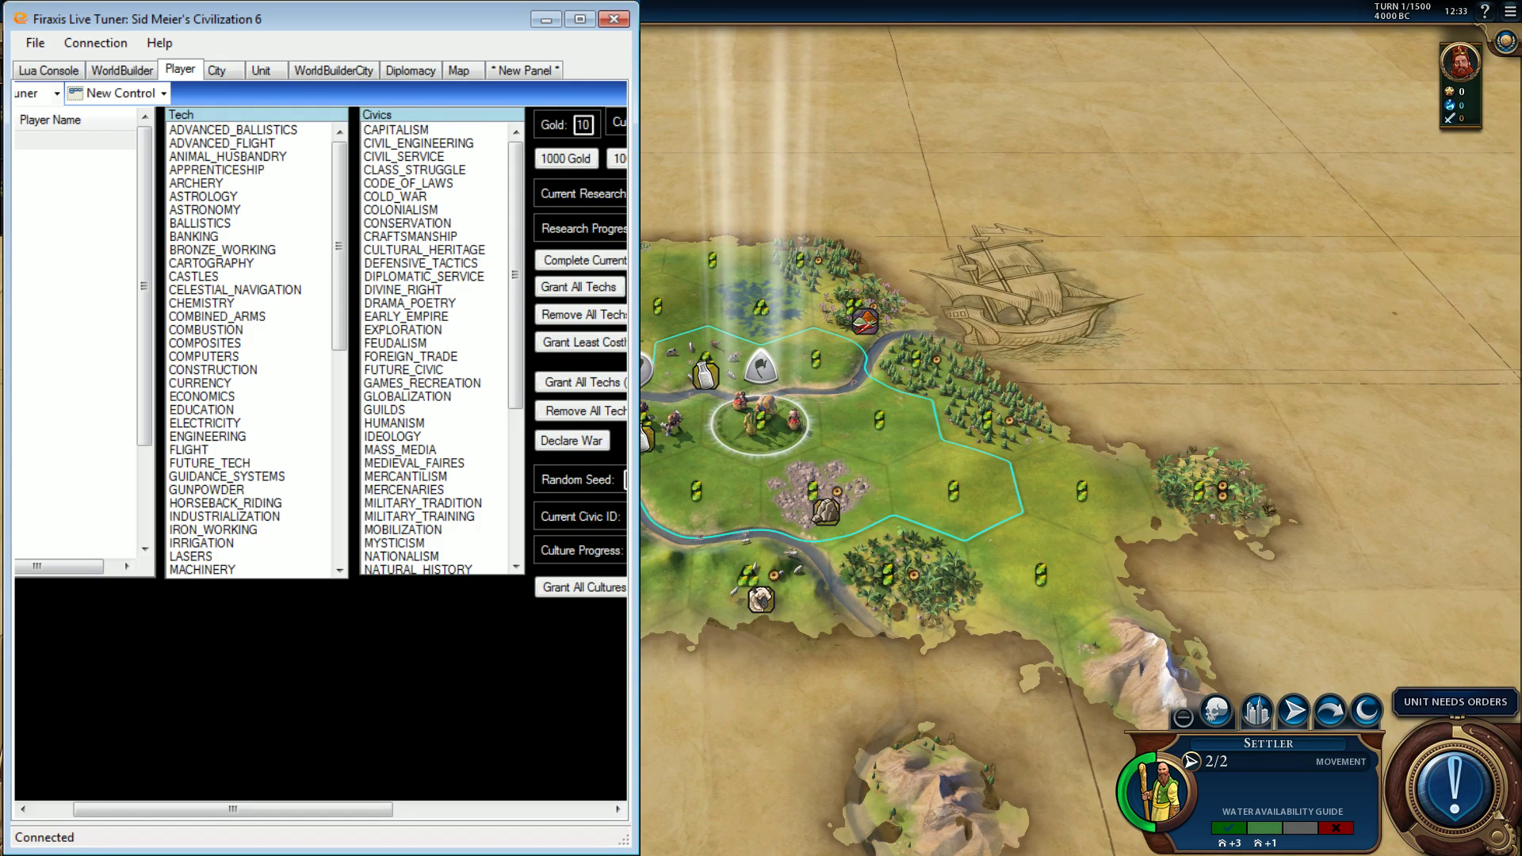
# In Windows Explorer, open AppOptions.txt from the Sid Meier's Civilization VI folder in the Documents library.
pyautogui.press('super+e')
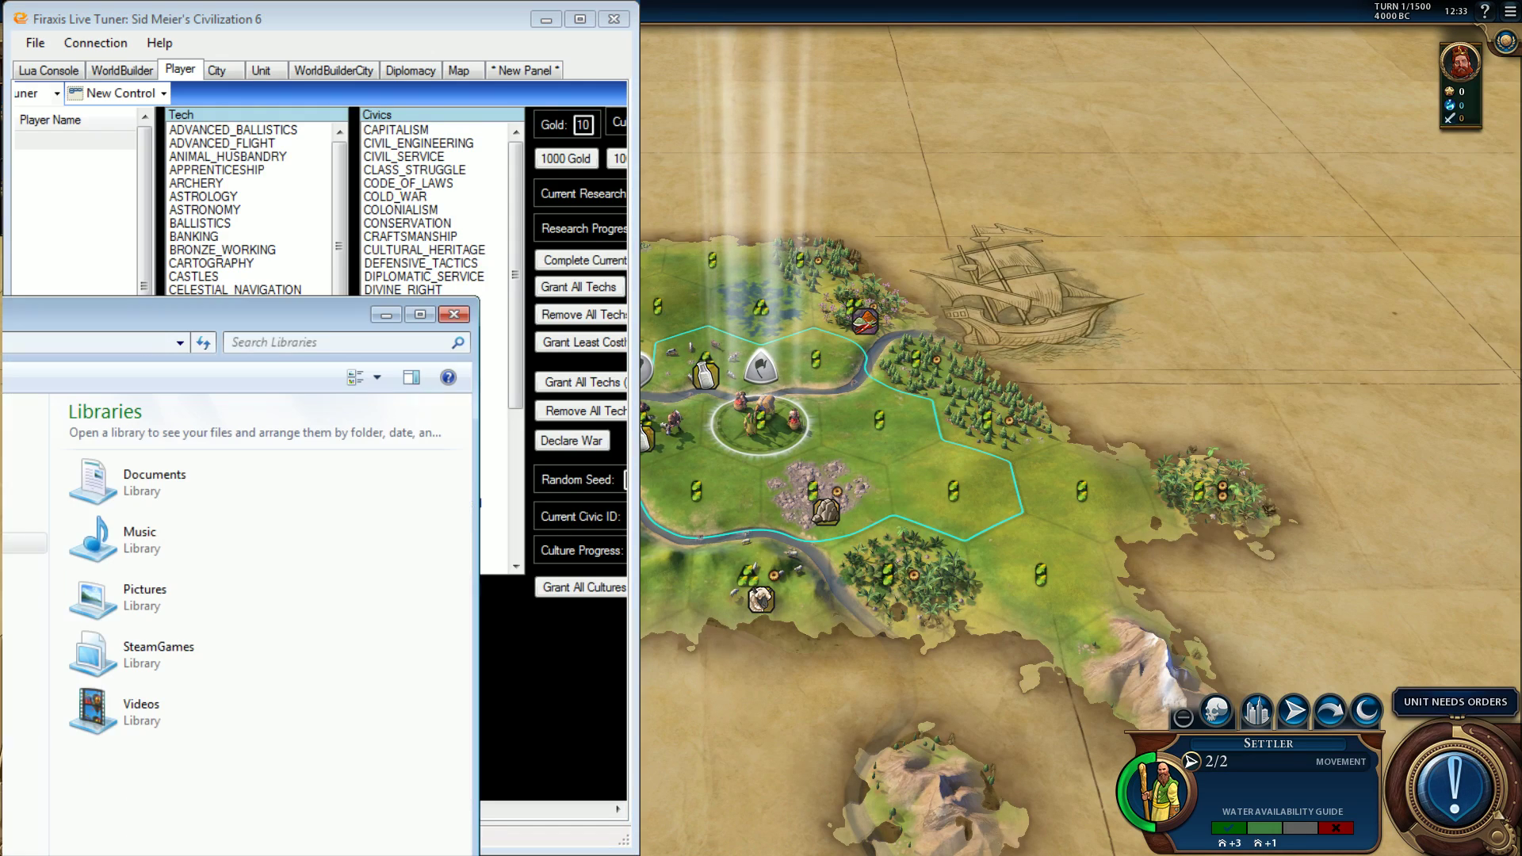
pyautogui.moveTo(52, 321); pyautogui.dragTo(0, 414)
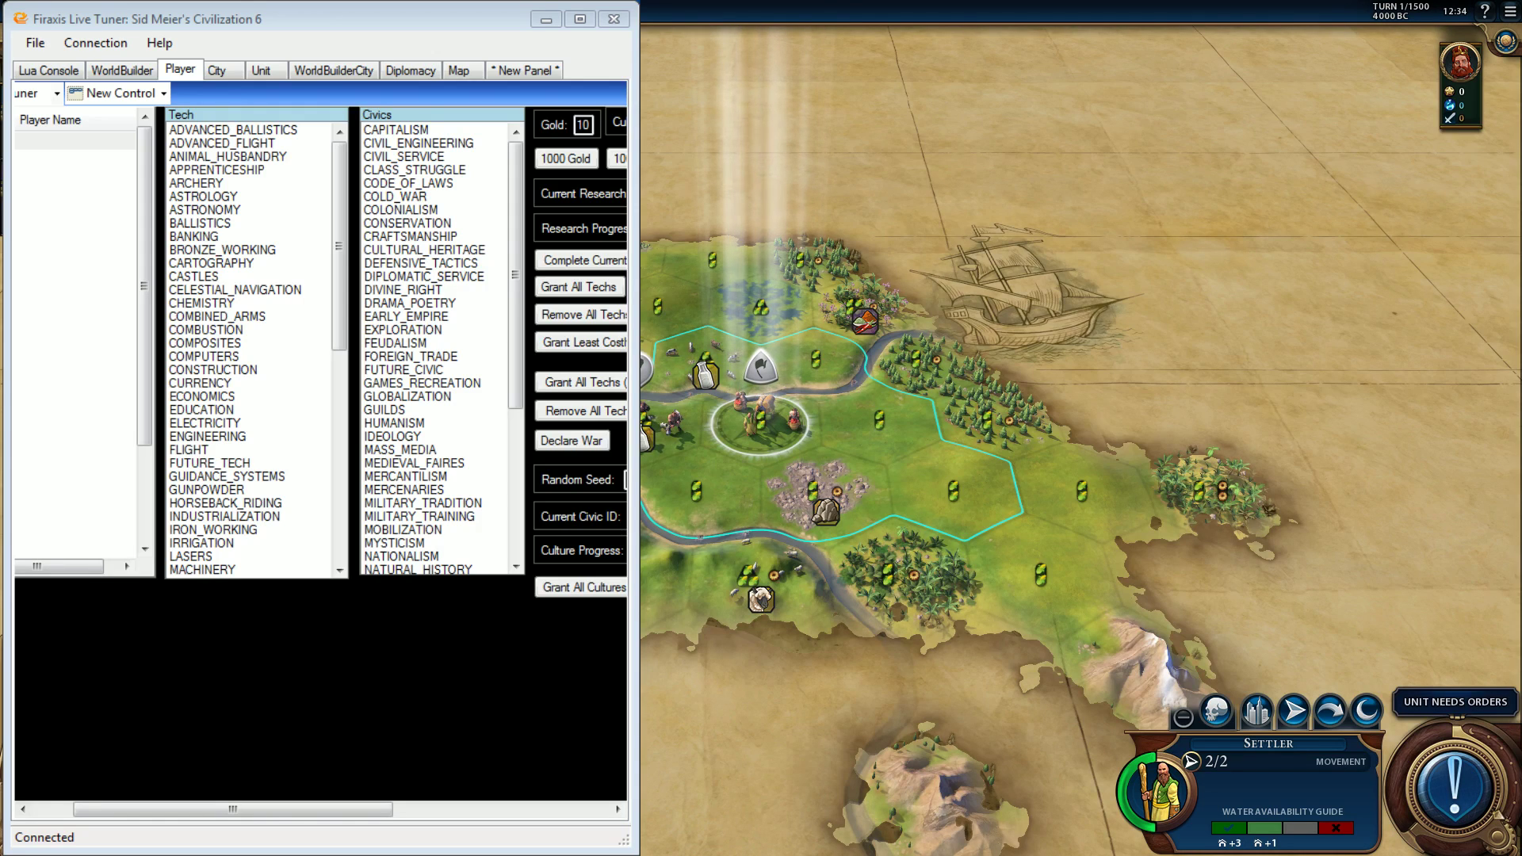
pyautogui.moveTo(0, 404); pyautogui.dragTo(363, 392)
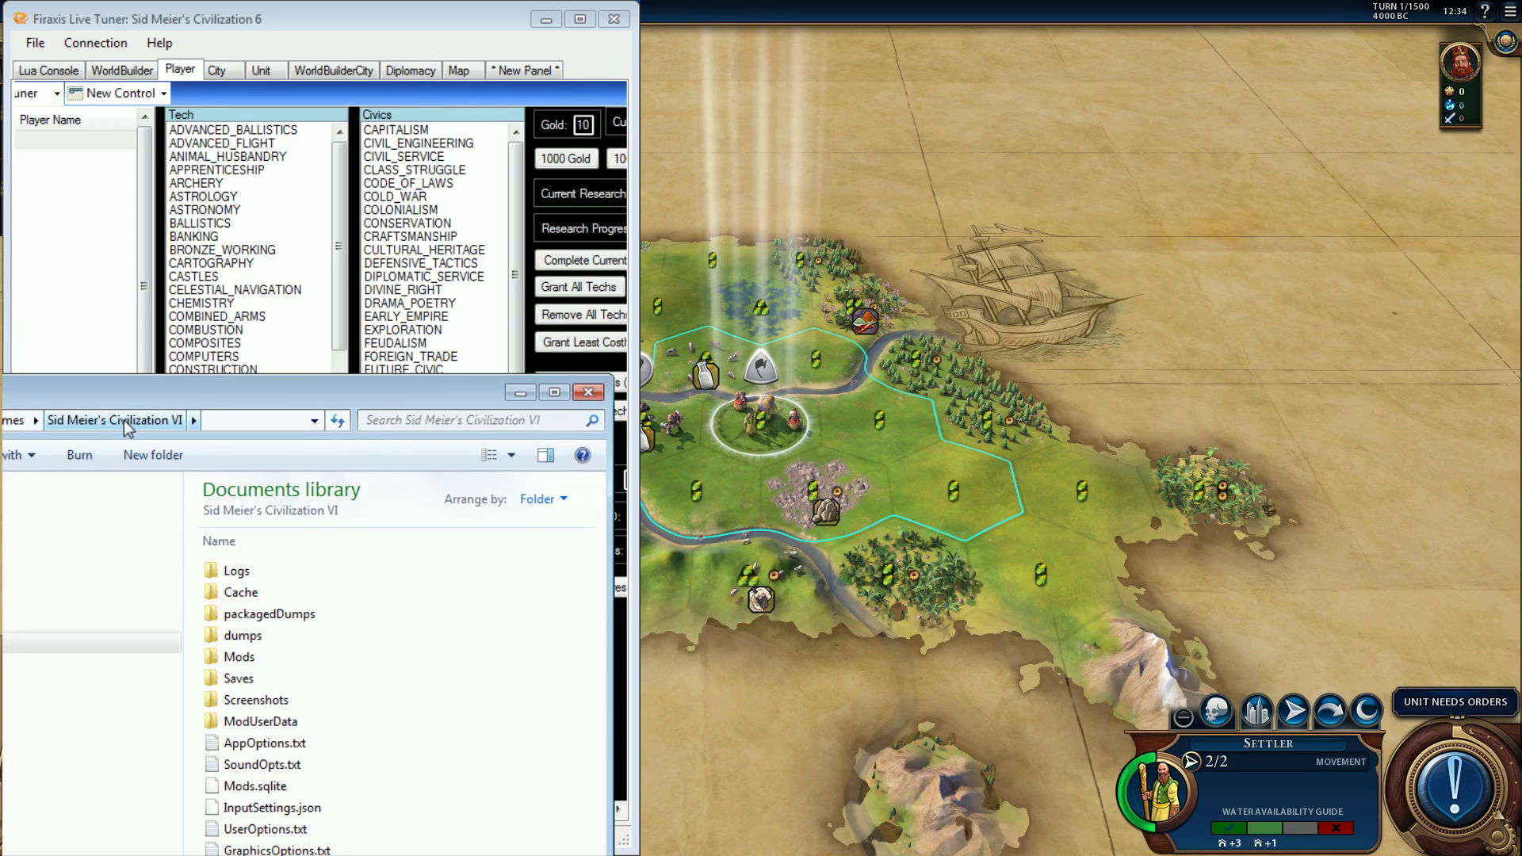
pyautogui.click(281, 746)
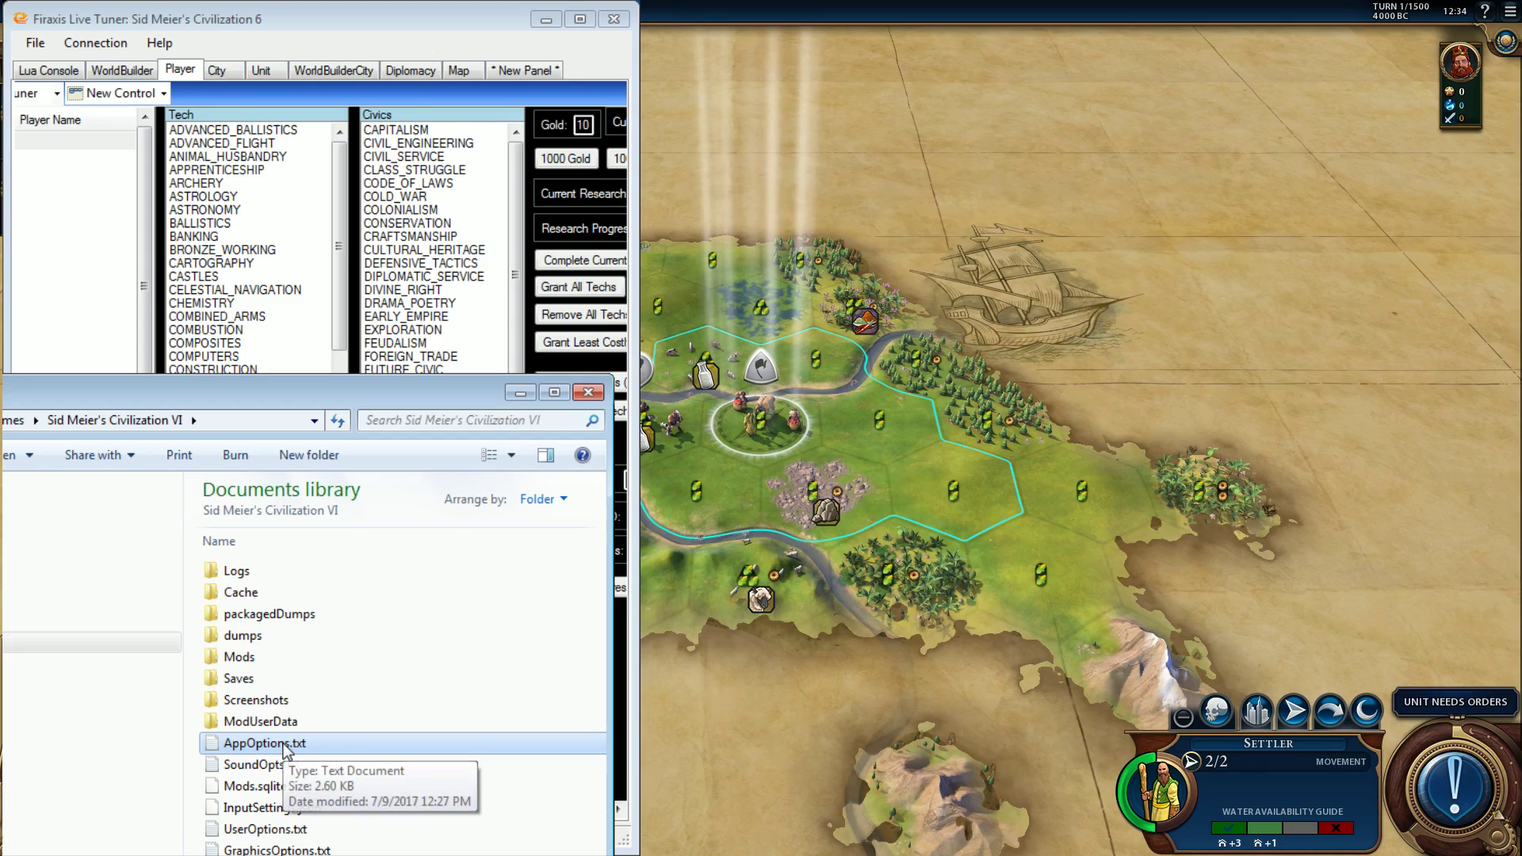
pyautogui.doubleClick(283, 745)
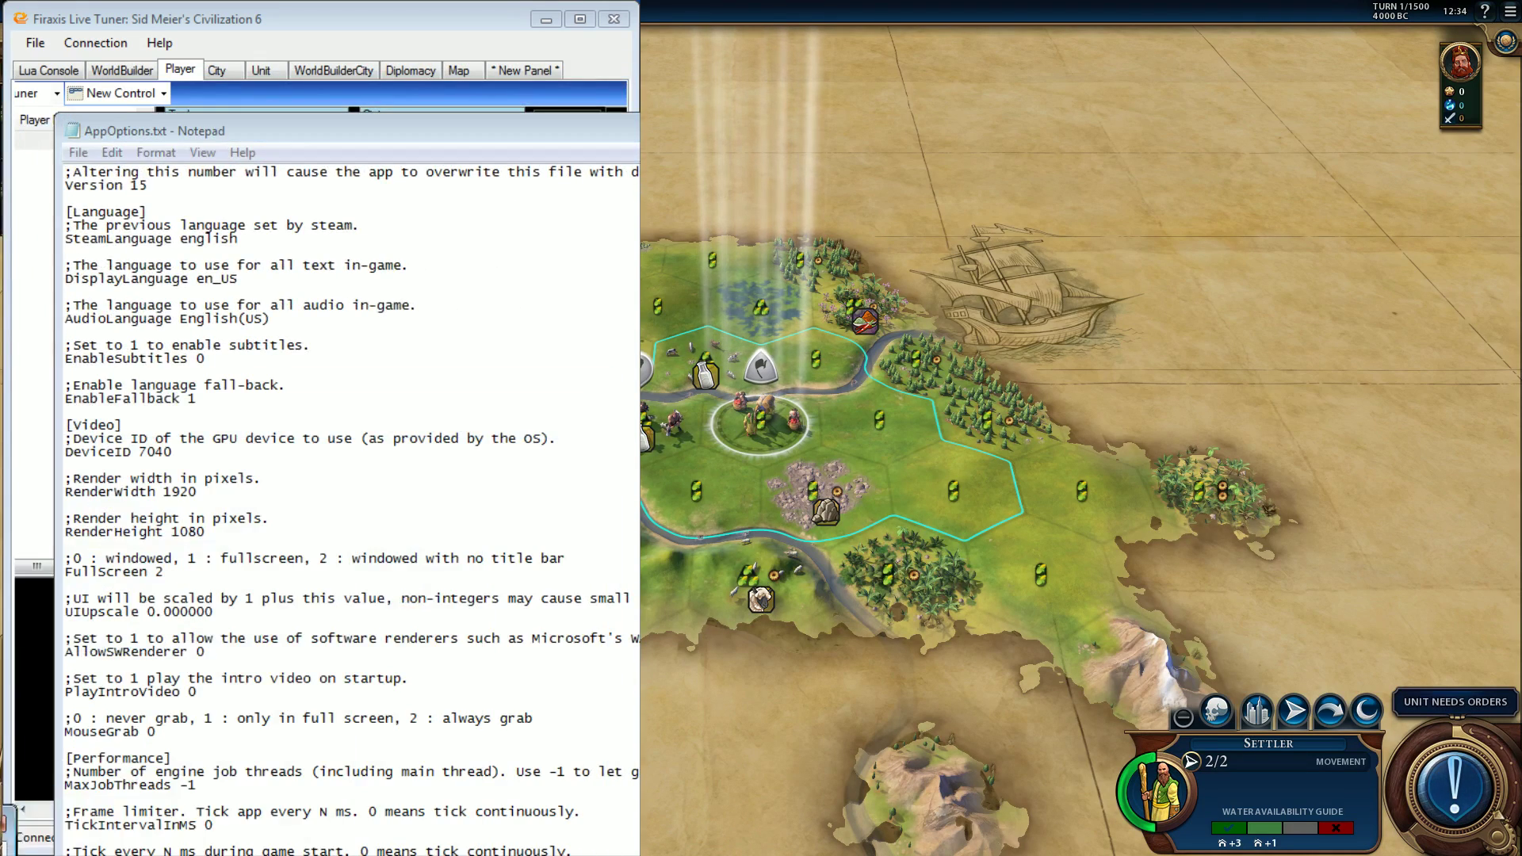
# Select and copy the [Debug] section lines from its heading through EnableTuner 1 and EnableDebugMenu 1.
pyautogui.click(254, 573)
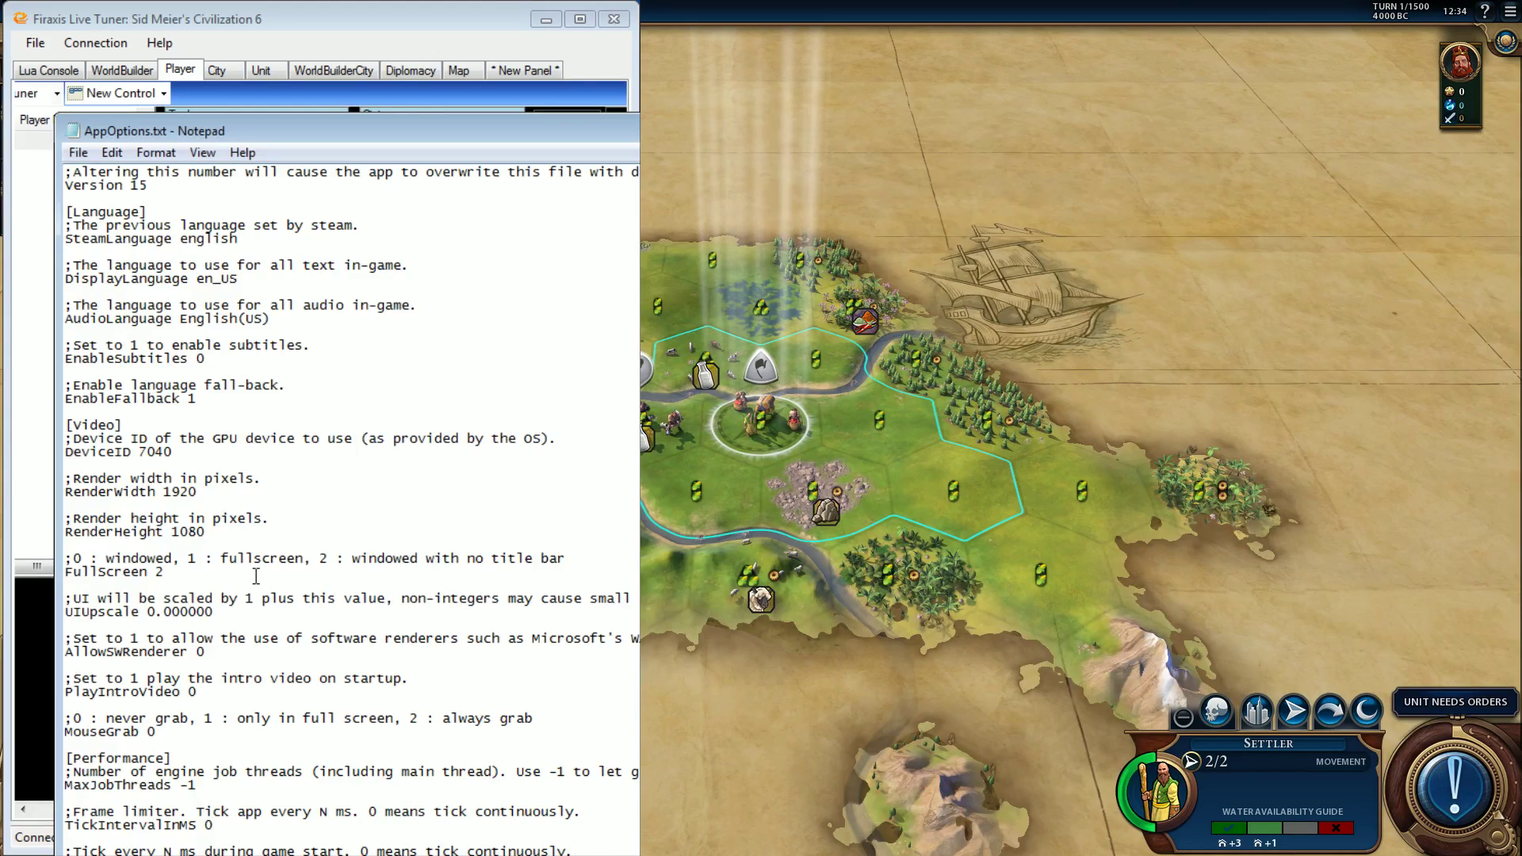
pyautogui.scroll(-1, 256, 576)
pyautogui.scroll(-8, 256, 576)
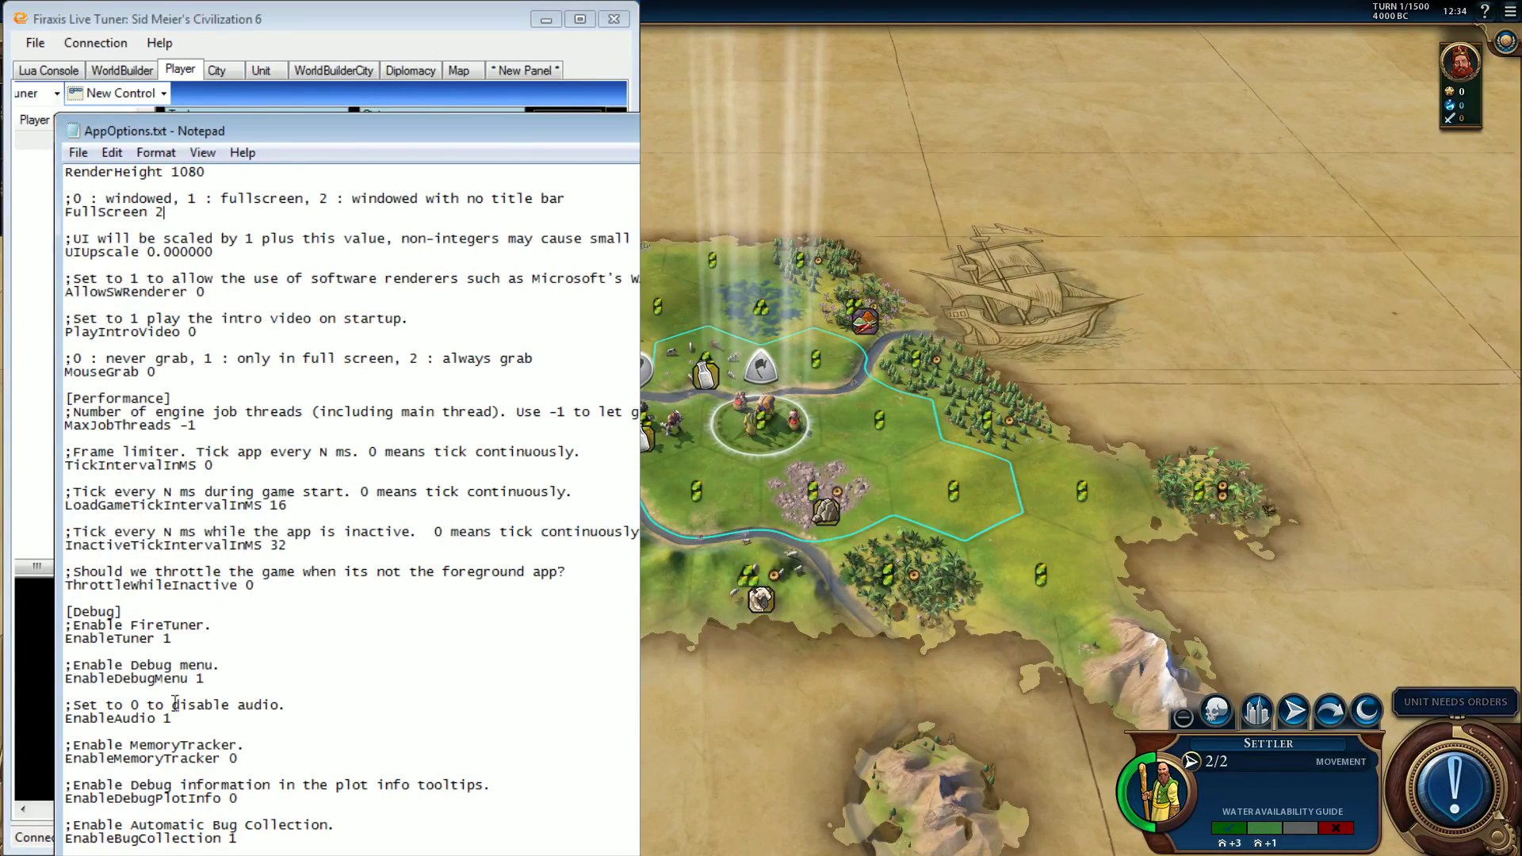
pyautogui.moveTo(65, 612); pyautogui.dragTo(271, 679)
pyautogui.hotkey('ctrl', 'c')
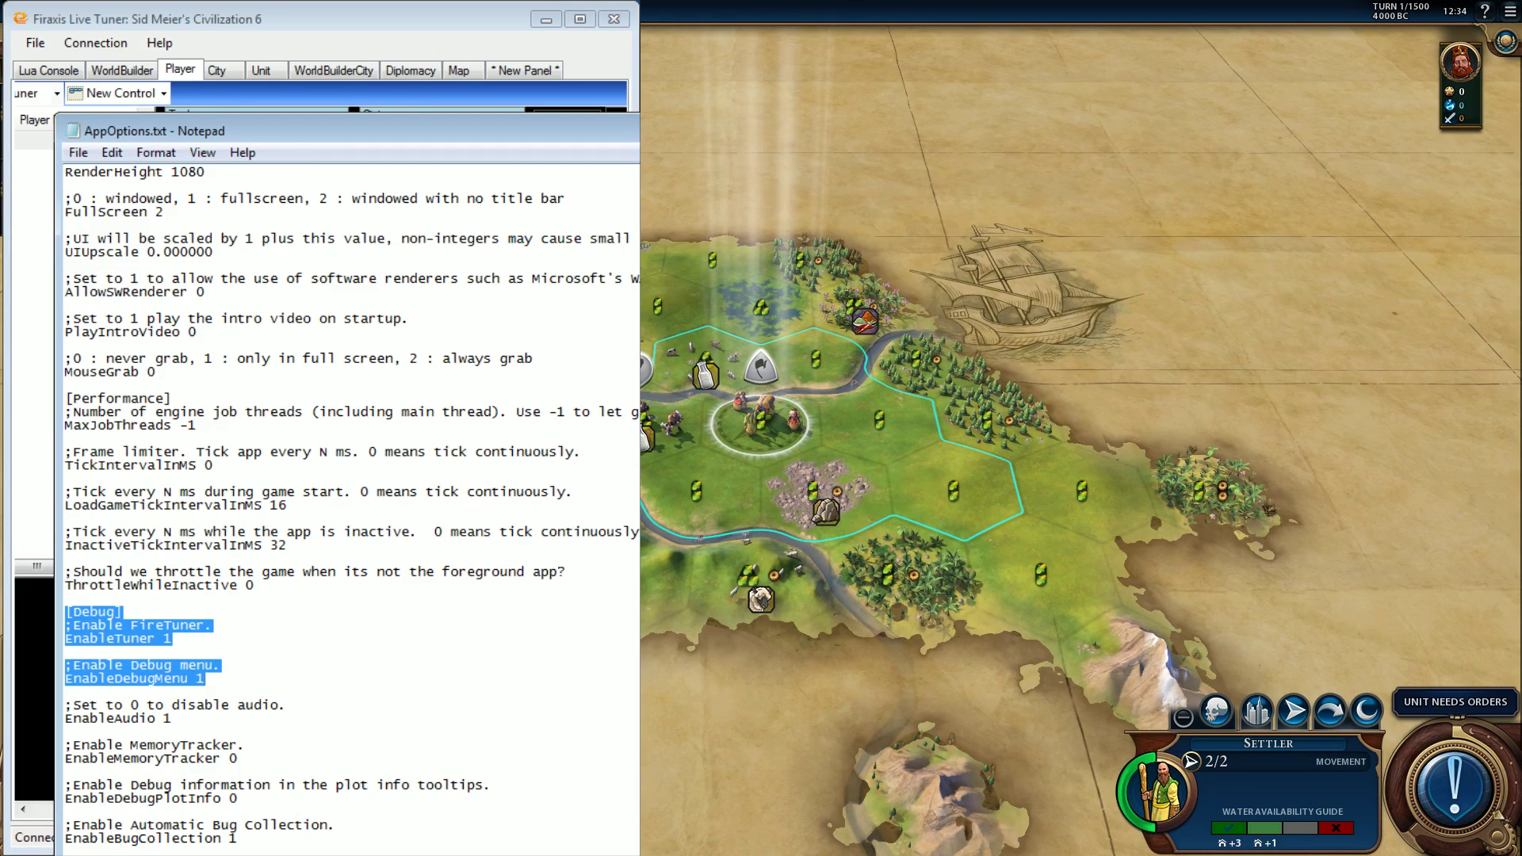
# Look through the remaining AppOptions.txt settings, move the file's window aside and return to Firaxis Live Tuner.
pyautogui.scroll(-13, 485, 626)
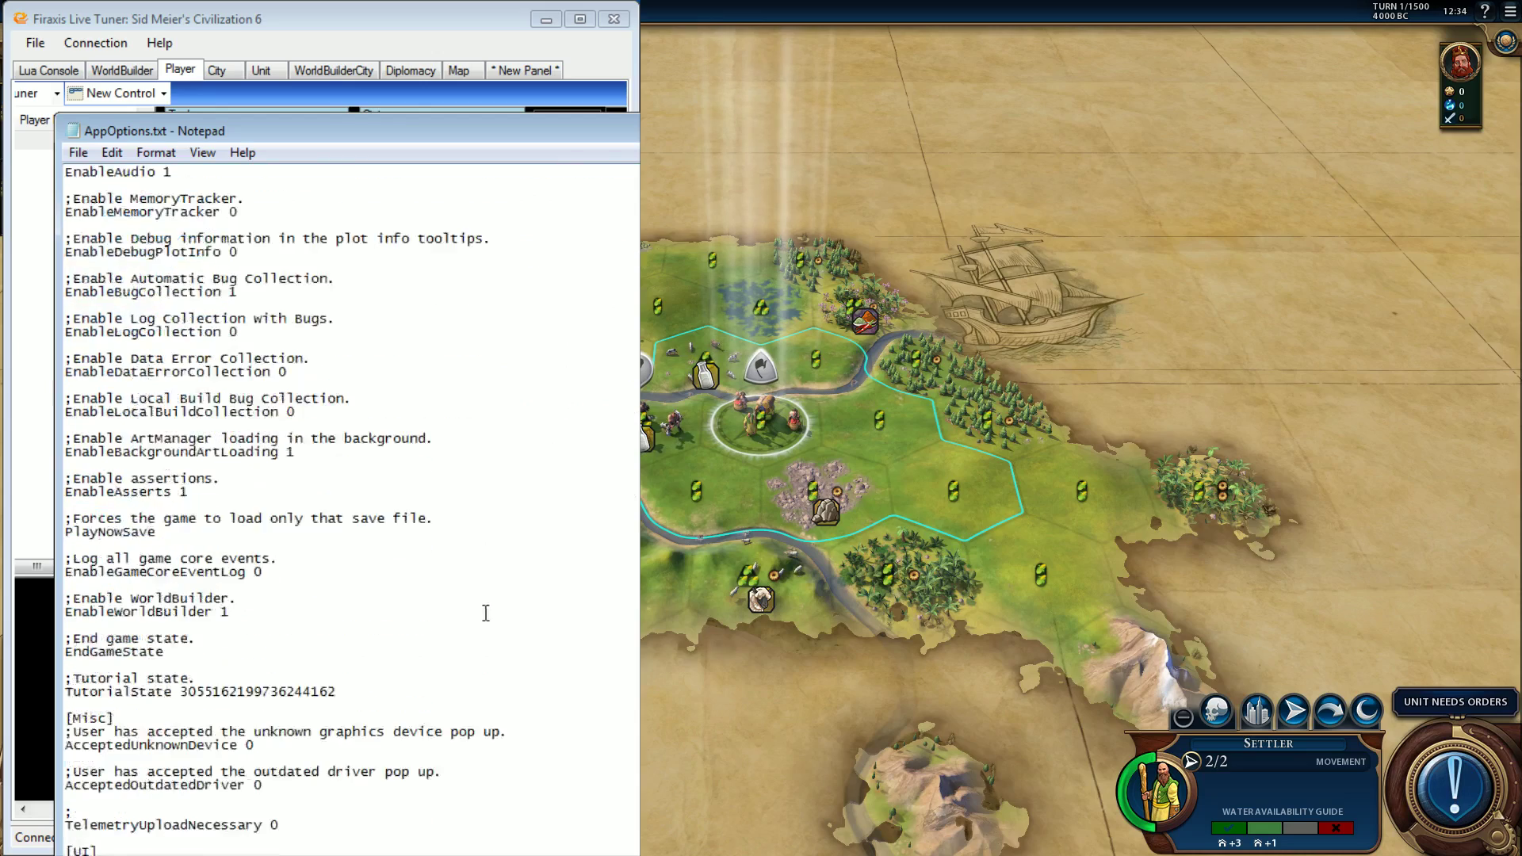
pyautogui.scroll(16, 485, 613)
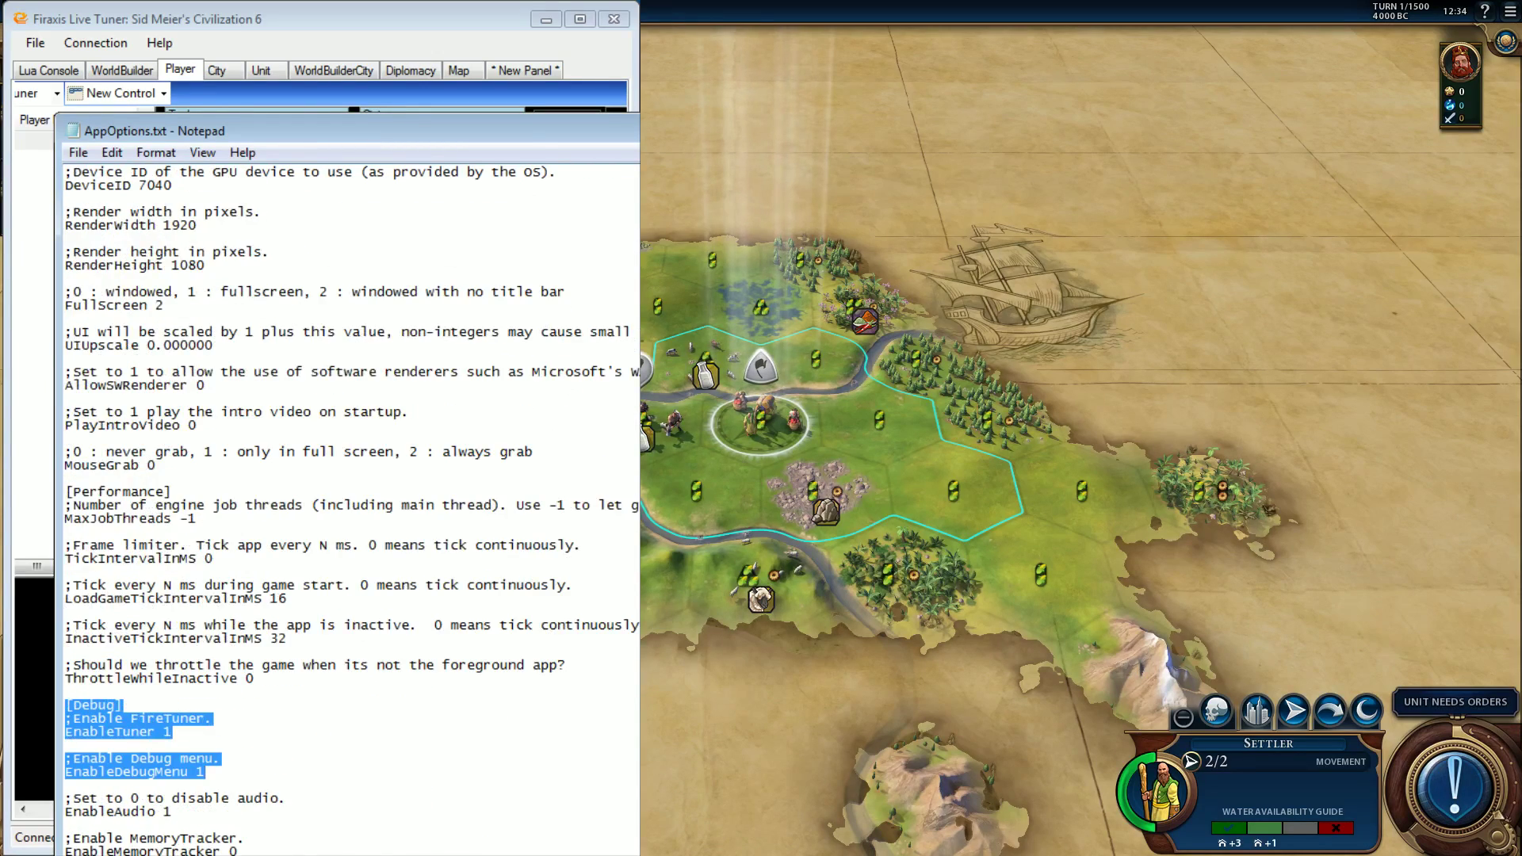
pyautogui.moveTo(555, 131); pyautogui.dragTo(57, 274)
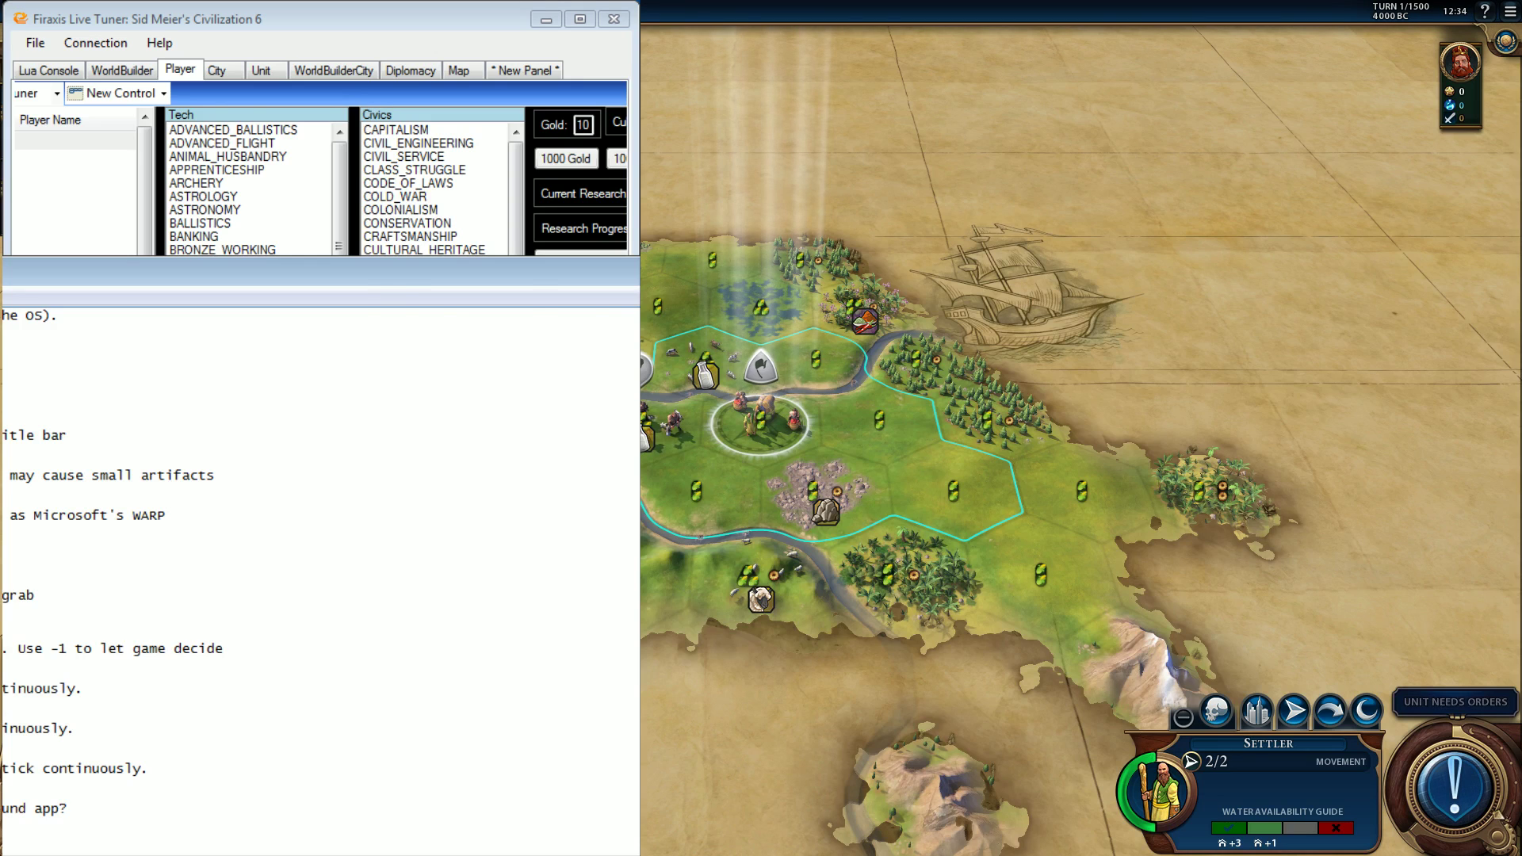
pyautogui.hotkey('alt', 'Tab')
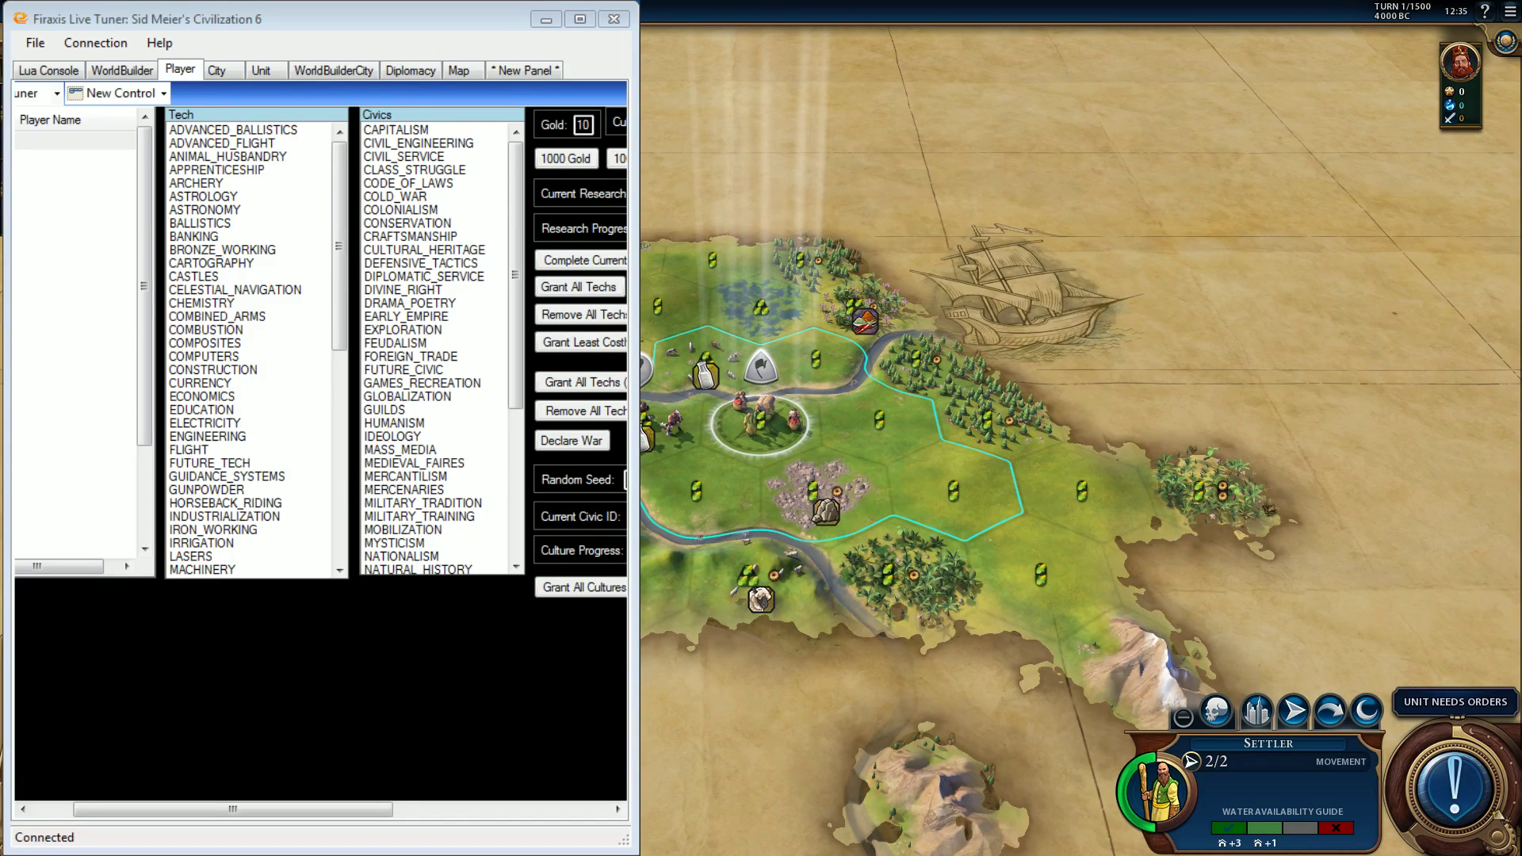
# Check the -TunerIP entry in Civilization VI's Steam launch options, cancel the dialog and return to Firaxis Live Tuner.
pyautogui.click(106, 49)
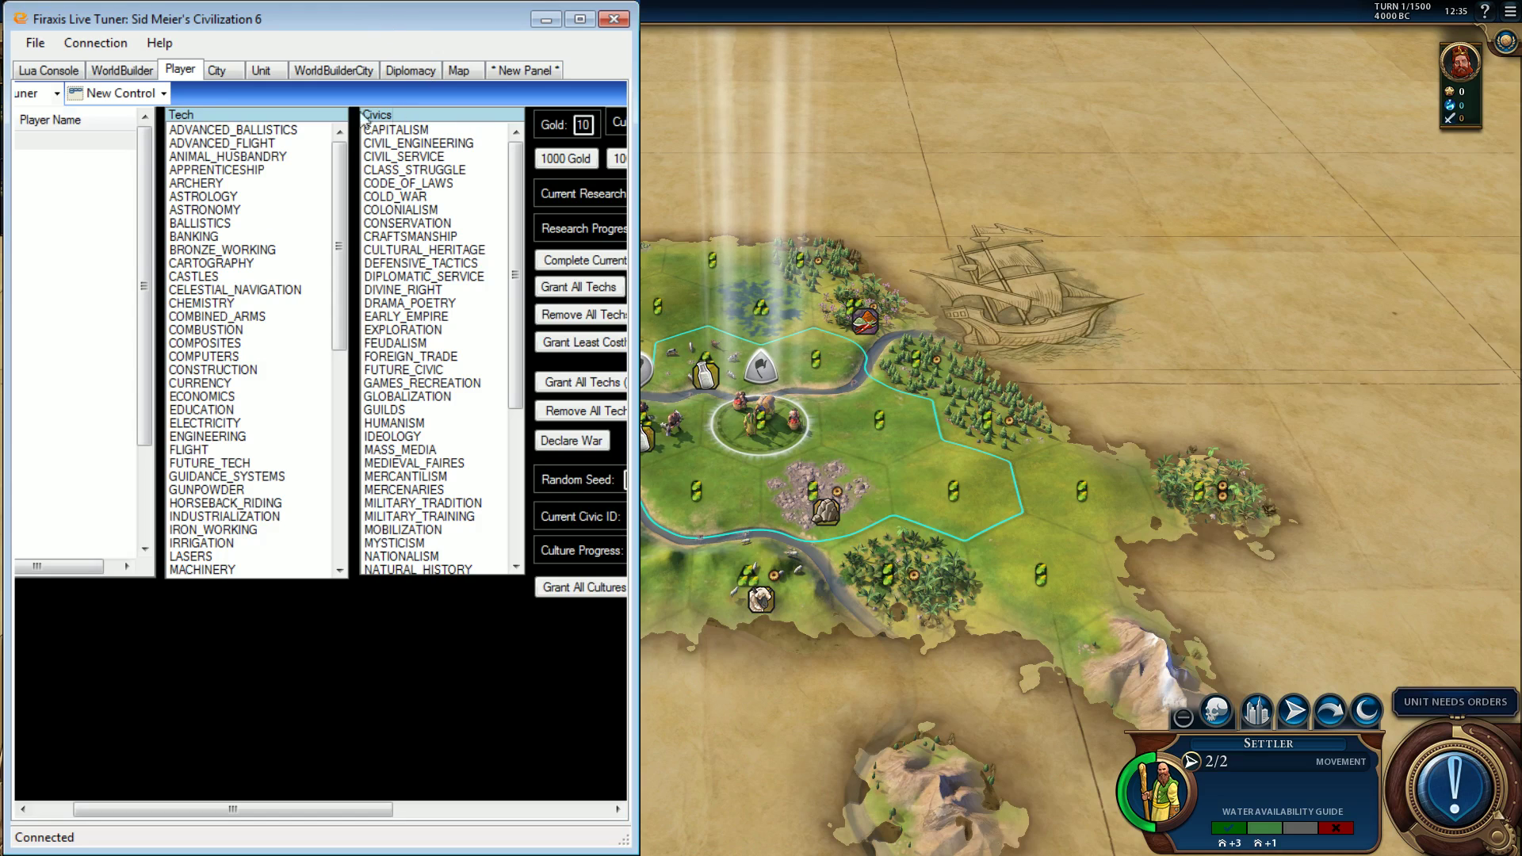
pyautogui.hotkey('alt', 'Tab')
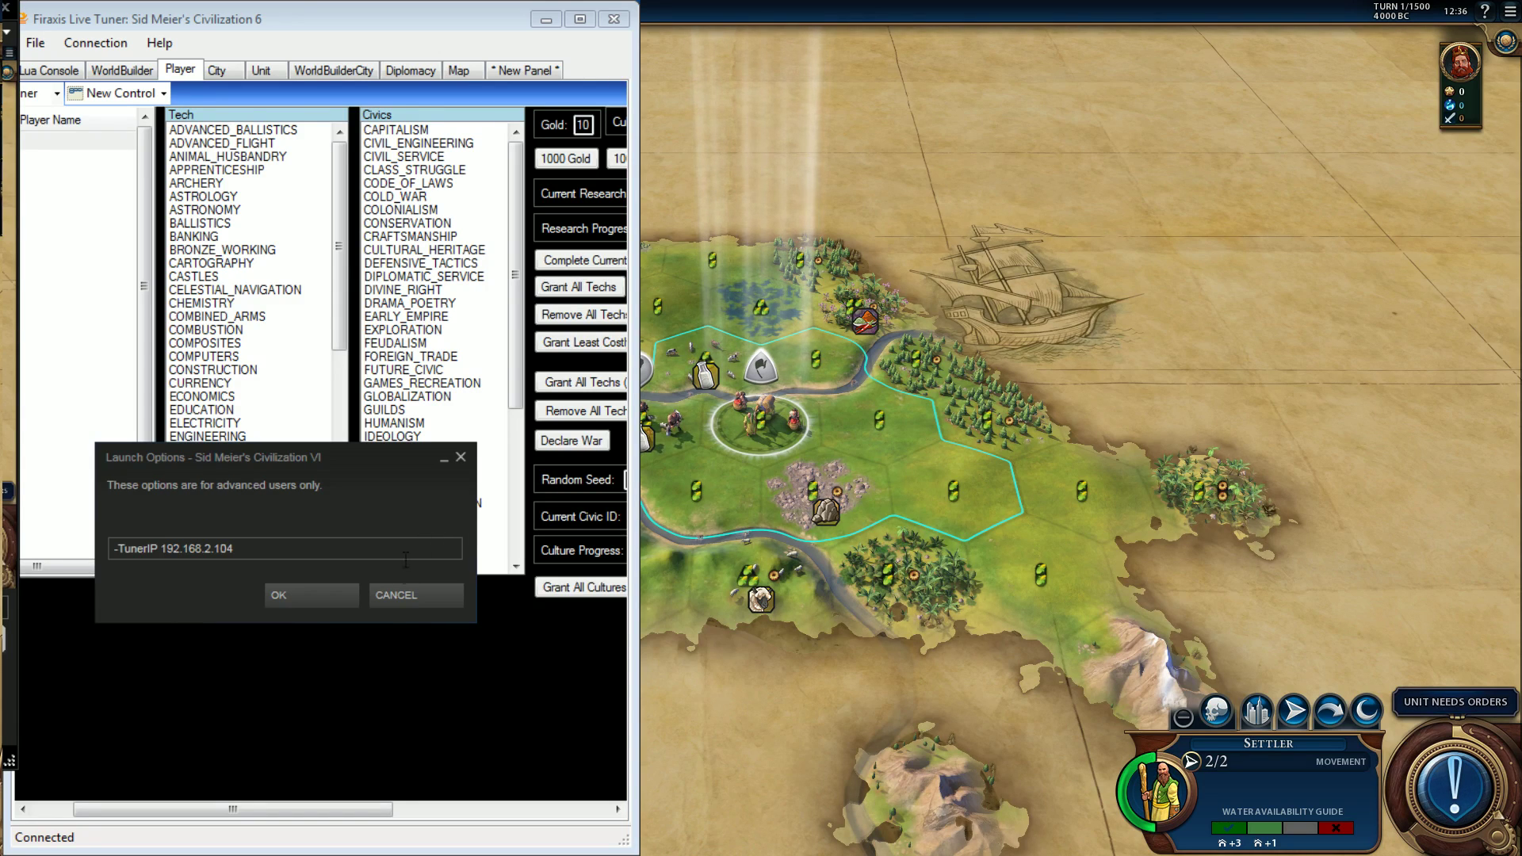
pyautogui.click(392, 600)
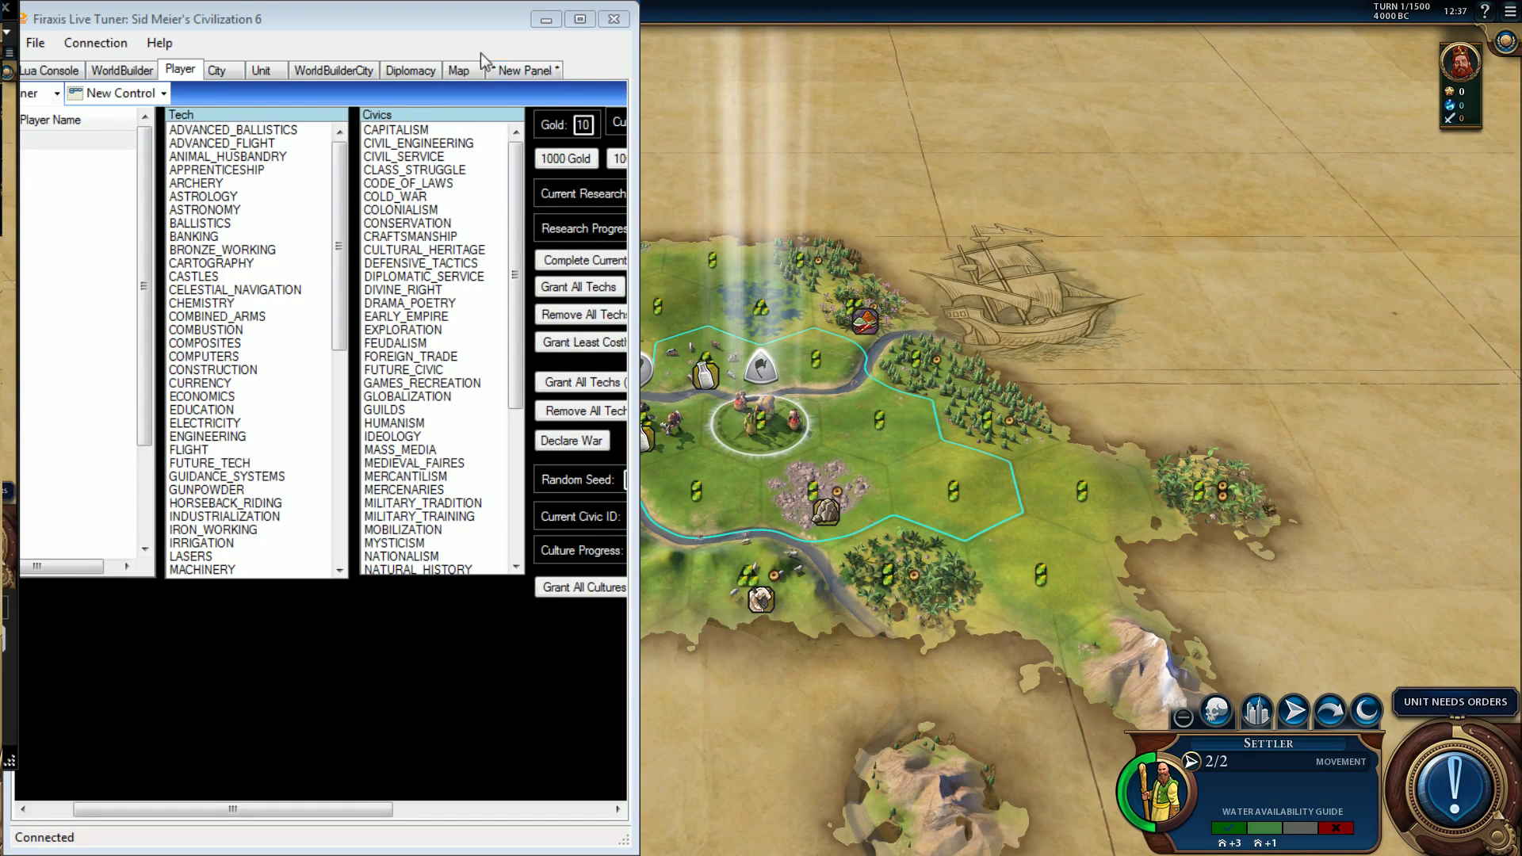
pyautogui.click(322, 16)
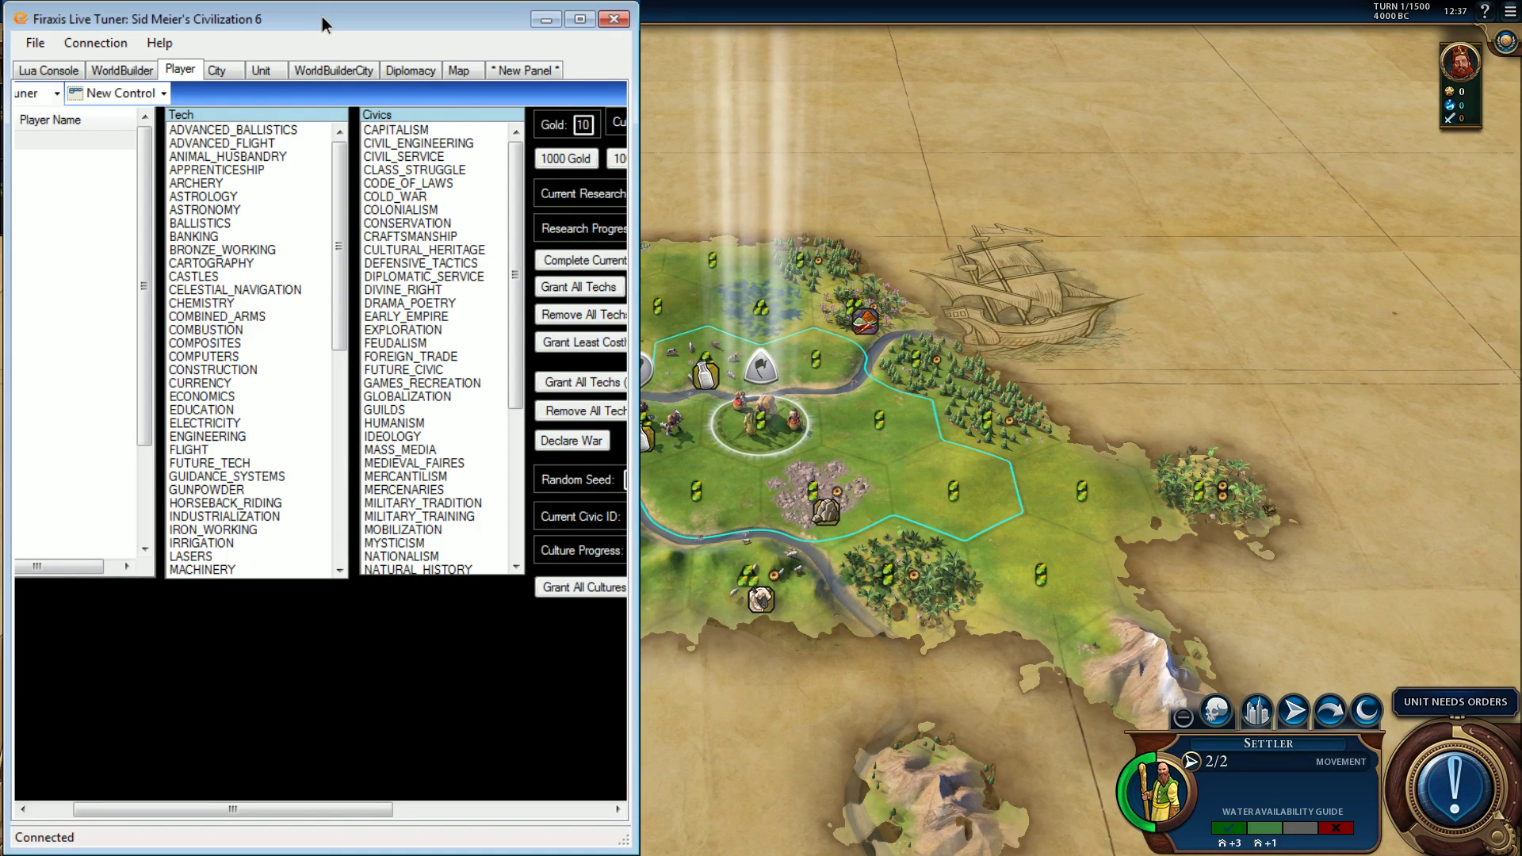